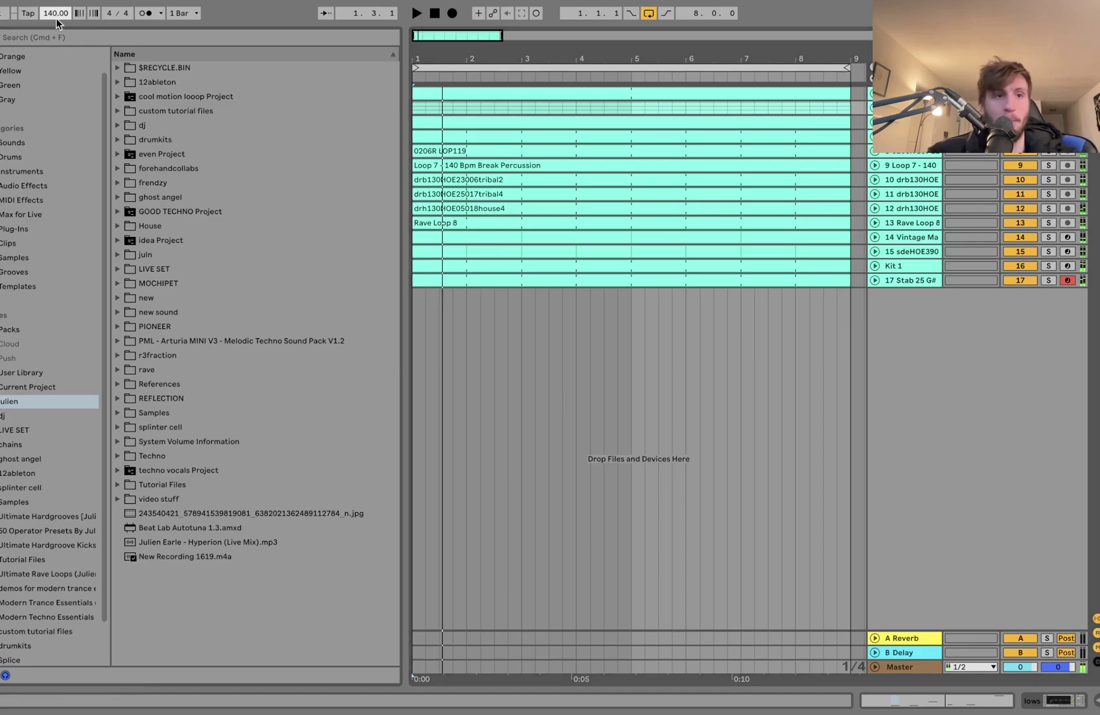
Unfold the lows group and play the Kick track soloed with its device chain shown.
key(Up)
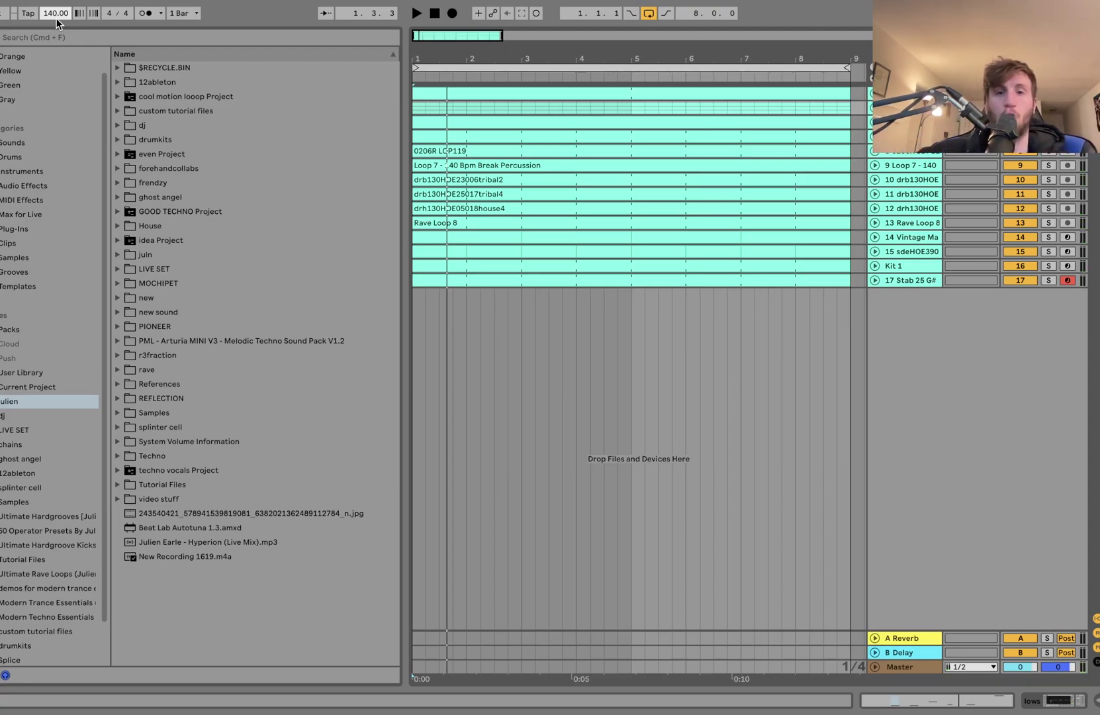
click(1047, 108)
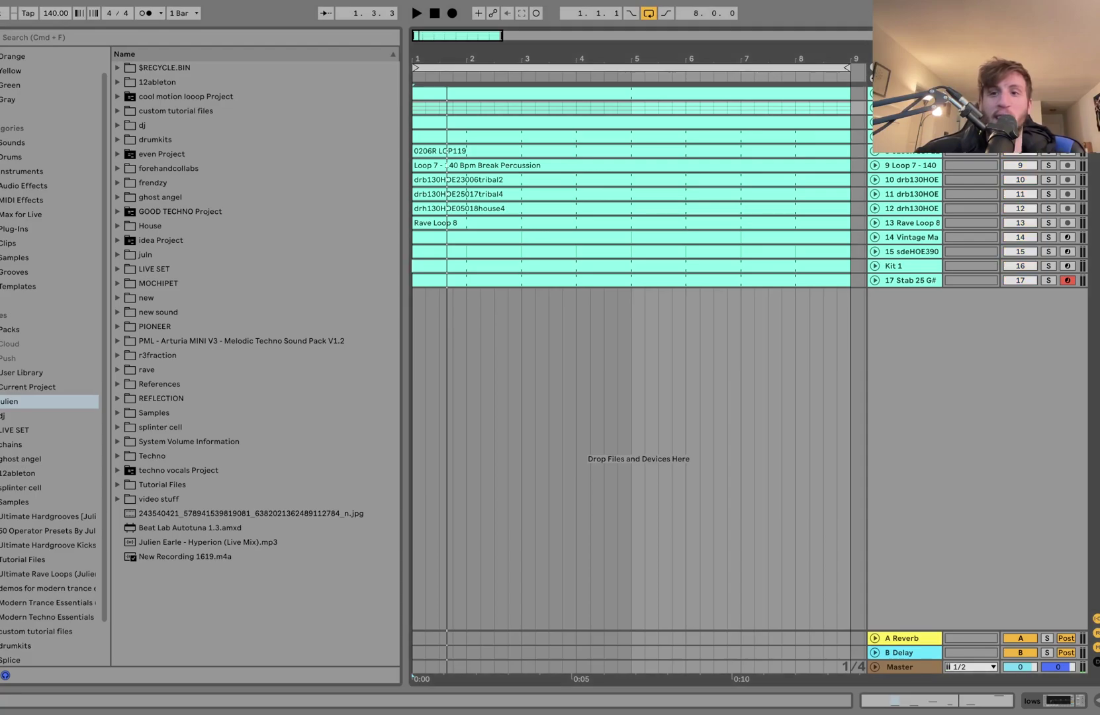
key(space)
key(u)
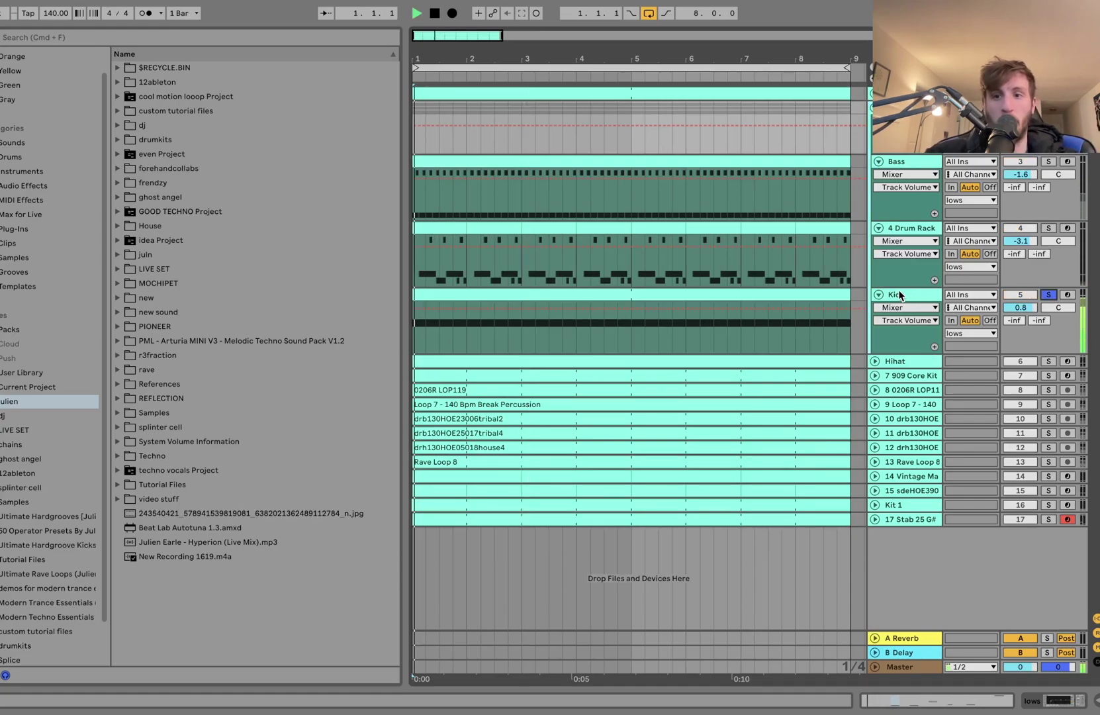
click(1048, 294)
key(super+alt+l)
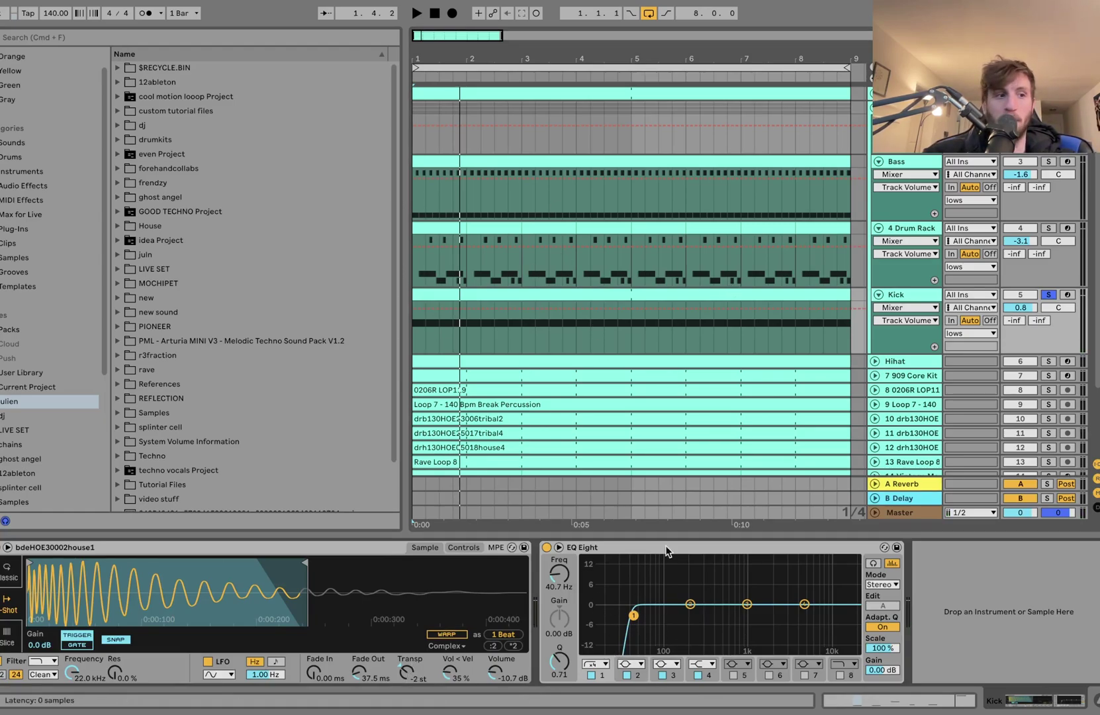
key(space)
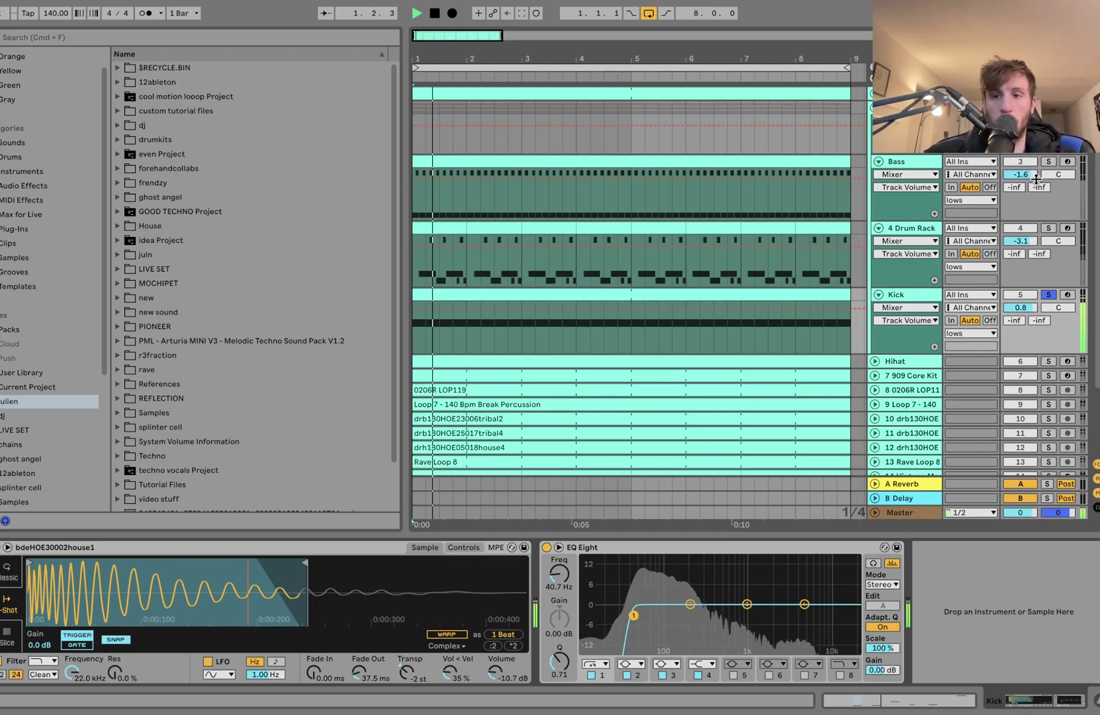
Solo the Bass track during playback and open its MIDI clip, zoomed in on the notes at the start.
super+click(1048, 161)
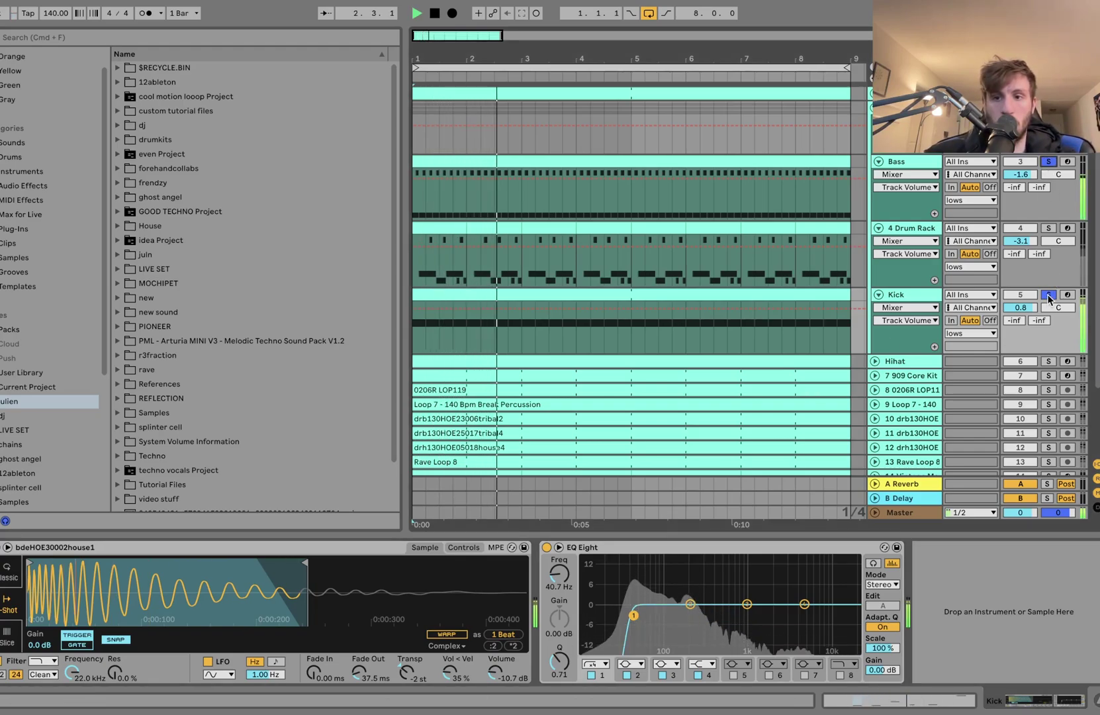
click(898, 162)
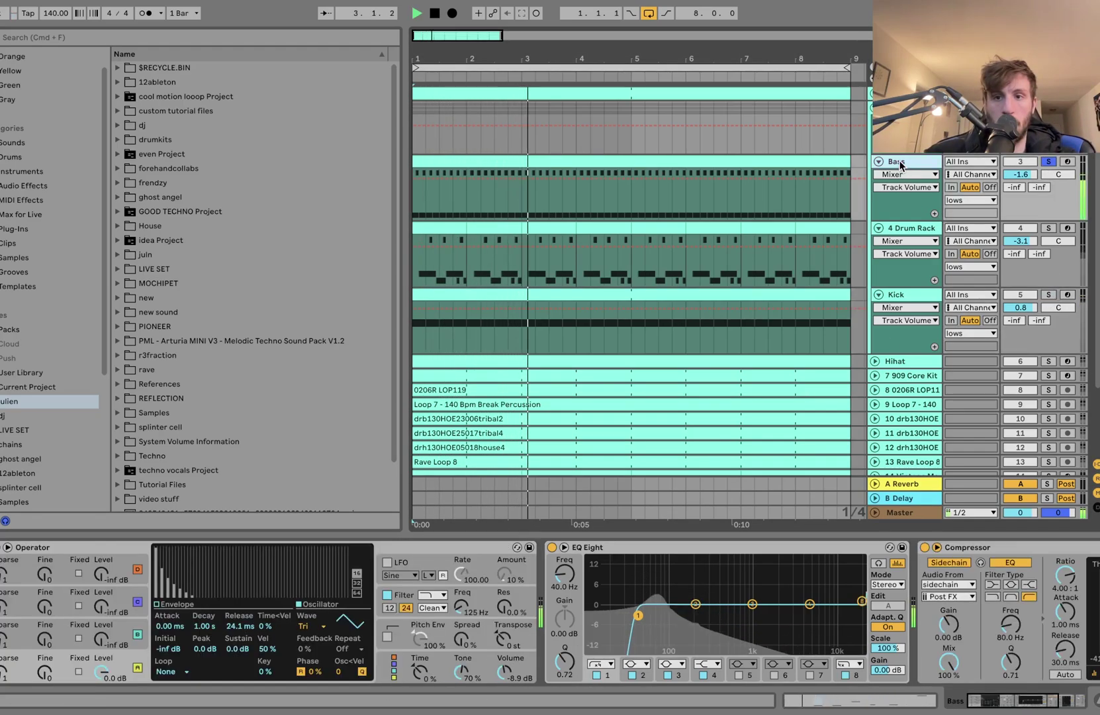
double_click(634, 162)
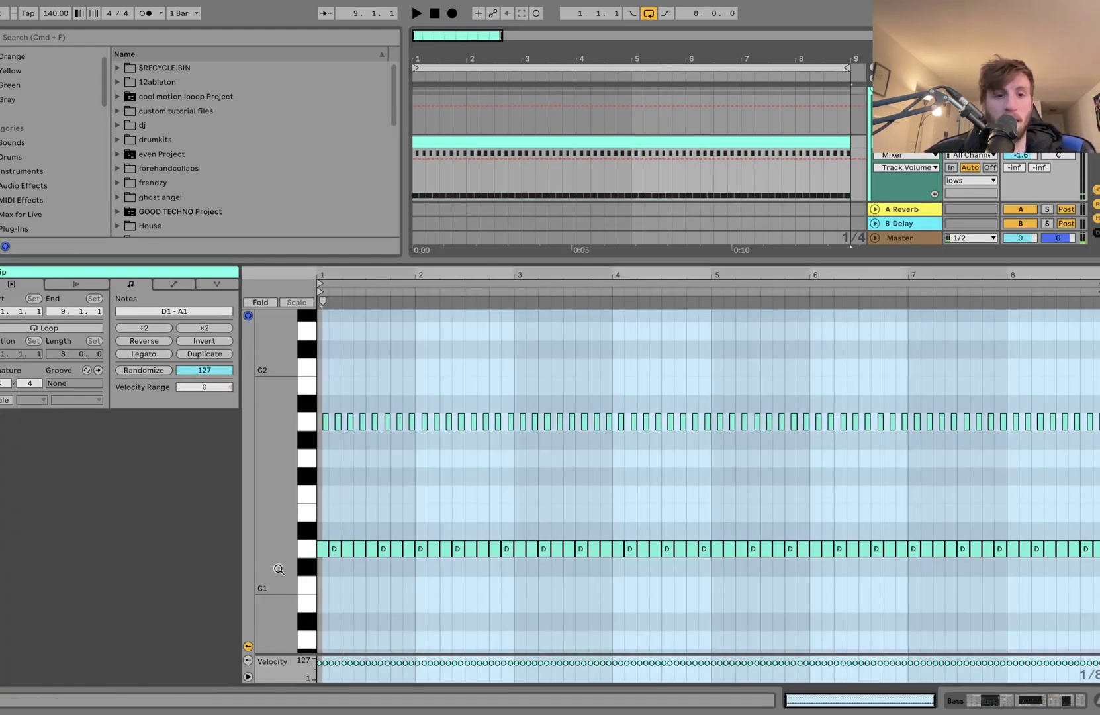
mouse_move(276, 498)
mouse_down()
mouse_move(276, 529)
mouse_move(278, 498)
mouse_up()
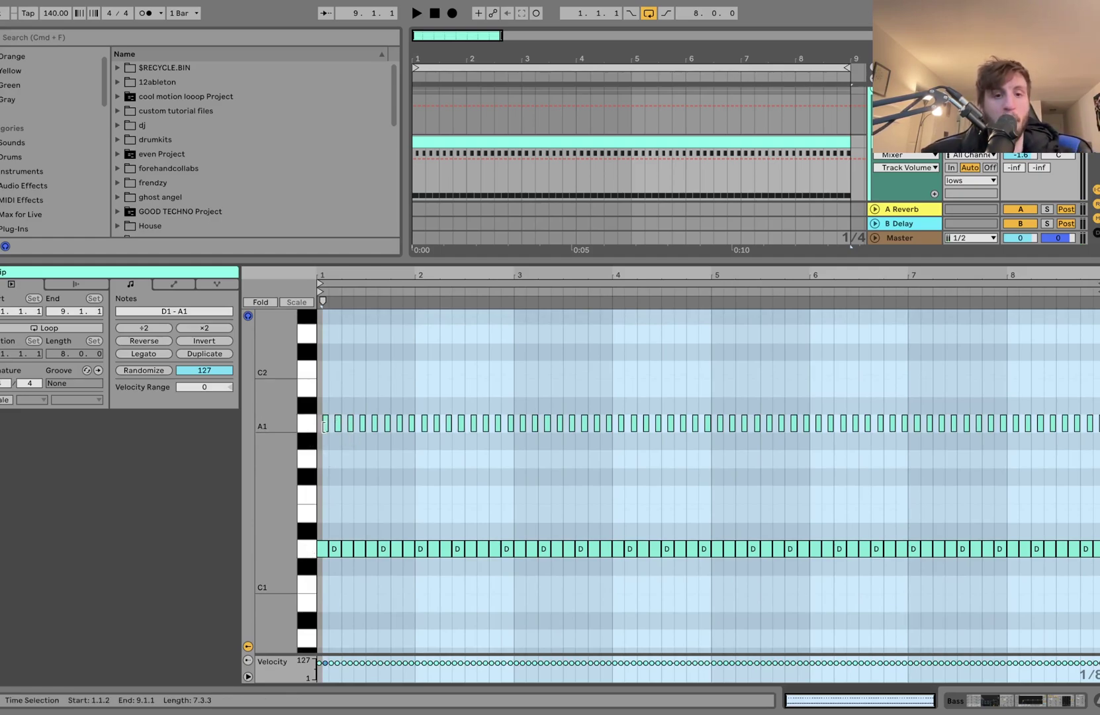
scroll(330, 360, up, 5)
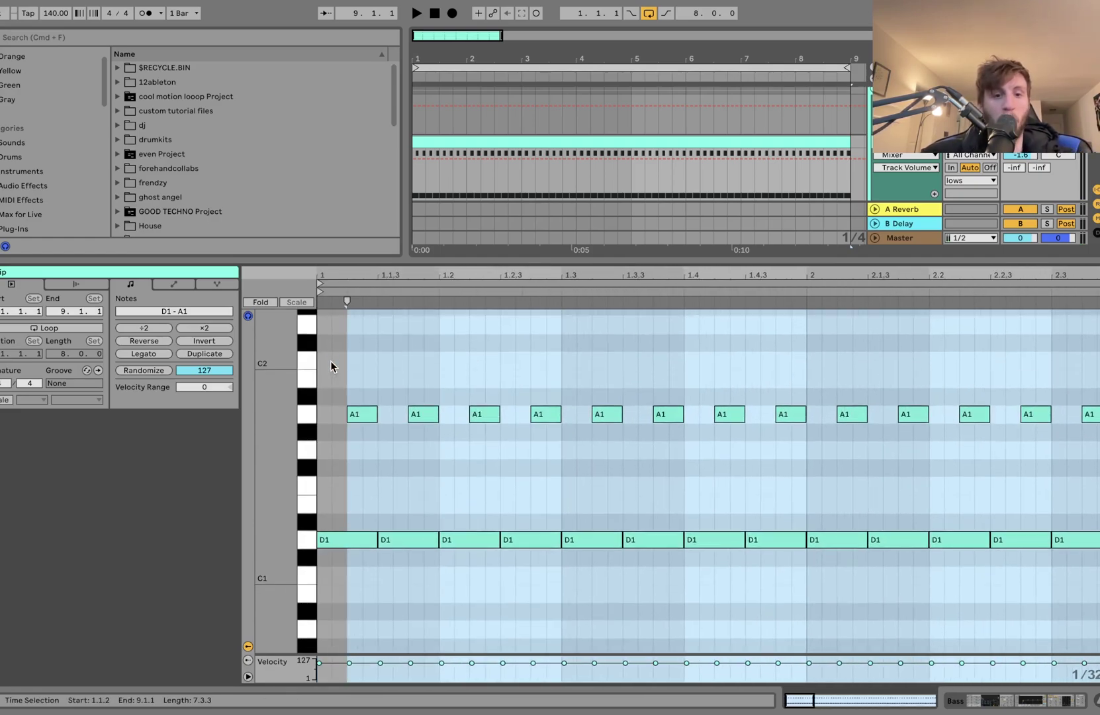
Transpose all notes in the Bass clip up two octaves to D3 and A3 and listen to them.
key(space)
key(super+a)
key(shift+Up)
key(shift+Up)
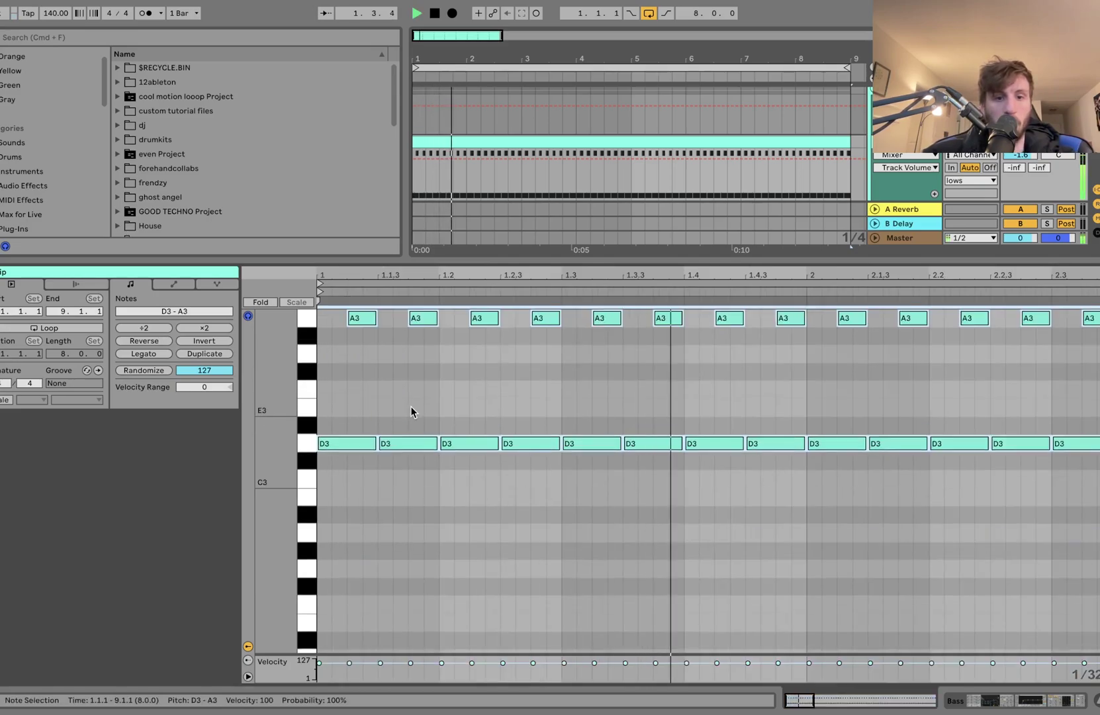
key(space)
Switch off the filter in the Bass track's Operator, play the unfiltered bass, and switch the filter on again.
click(968, 701)
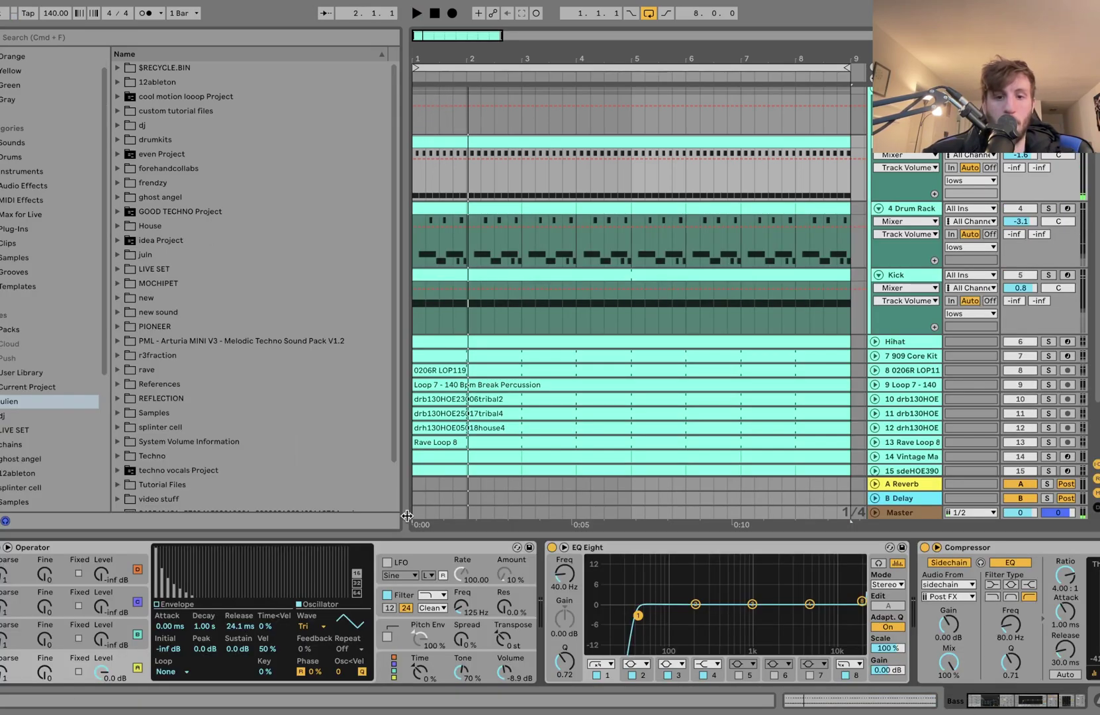
click(387, 595)
key(space)
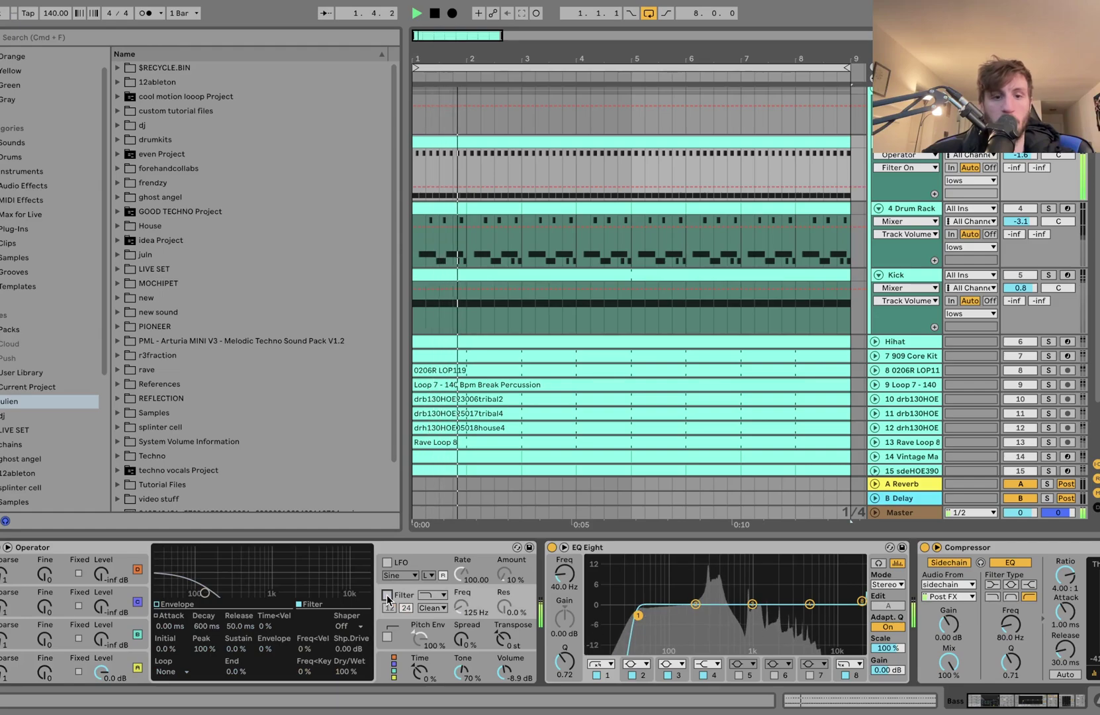
key(space)
click(388, 595)
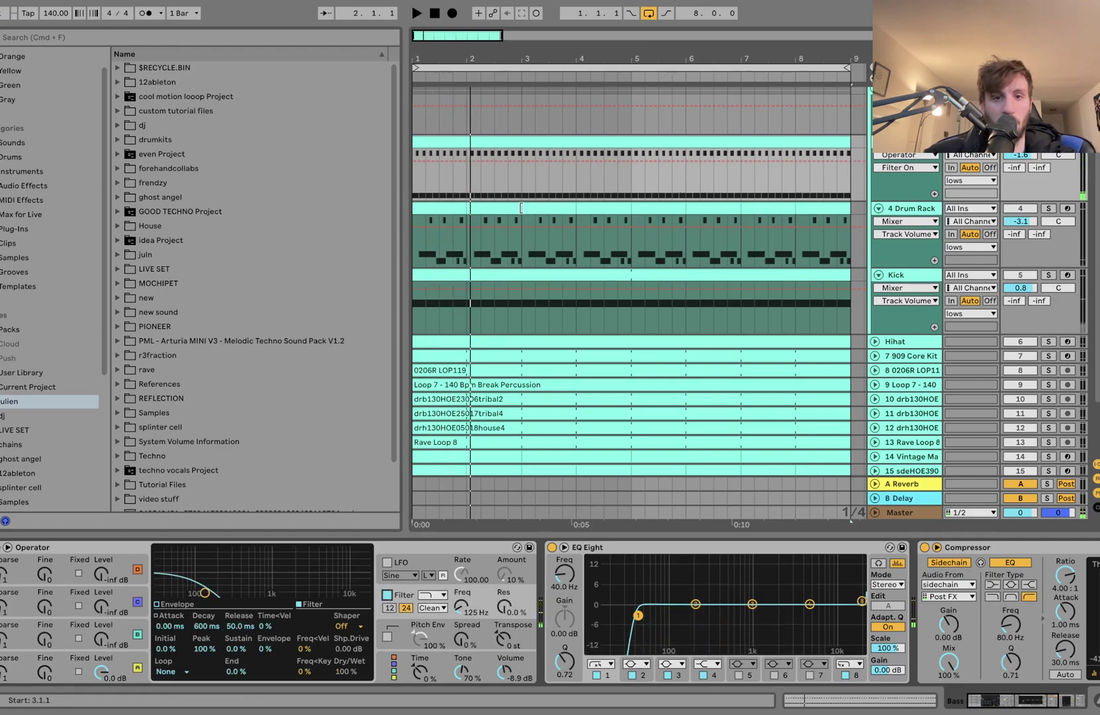
Bring all notes in the Bass clip back down to D1 and A1 during playback and return to the device chain.
double_click(504, 156)
key(space)
key(super+a)
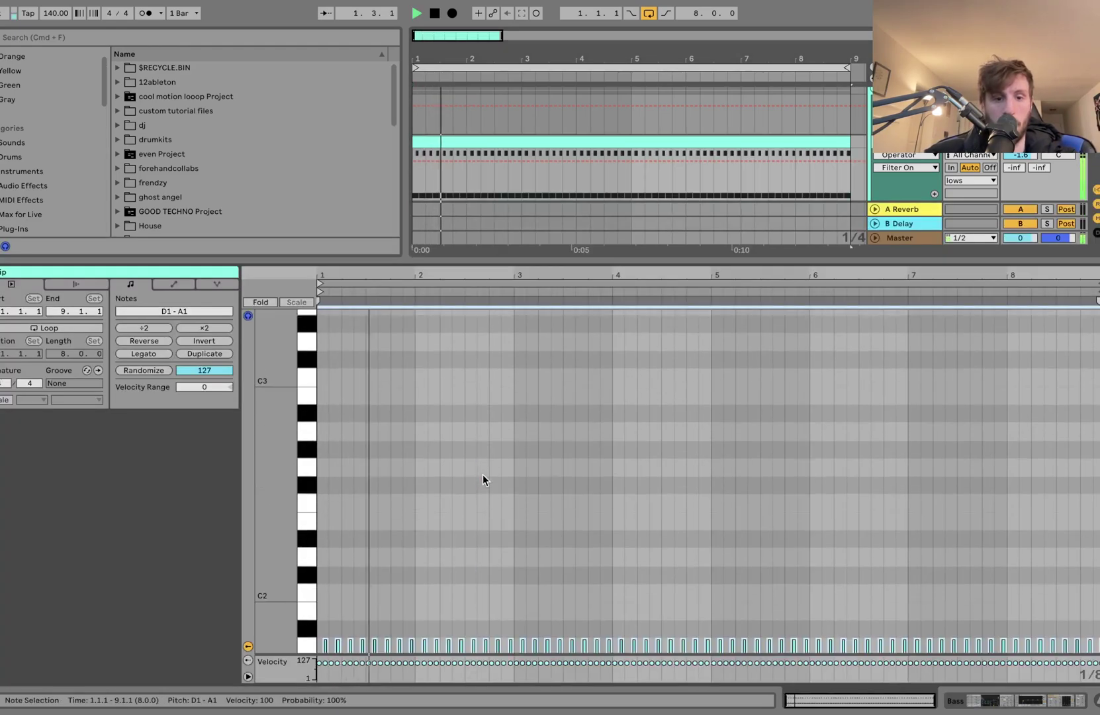
key(shift+Up)
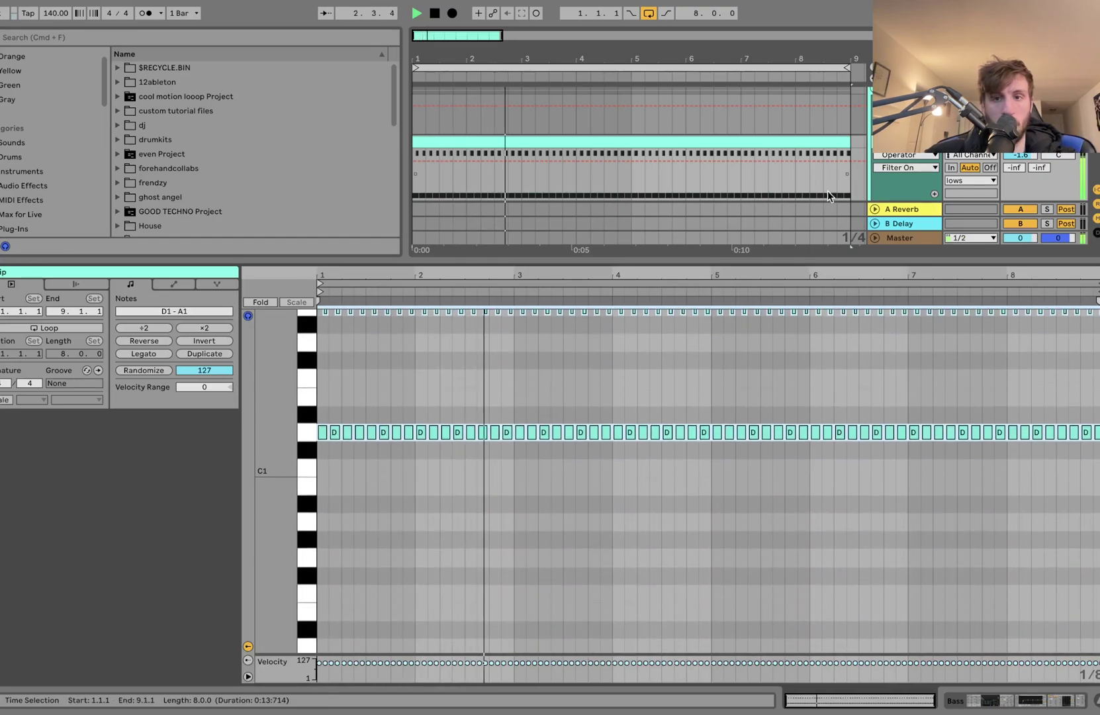
key(shift+Tab)
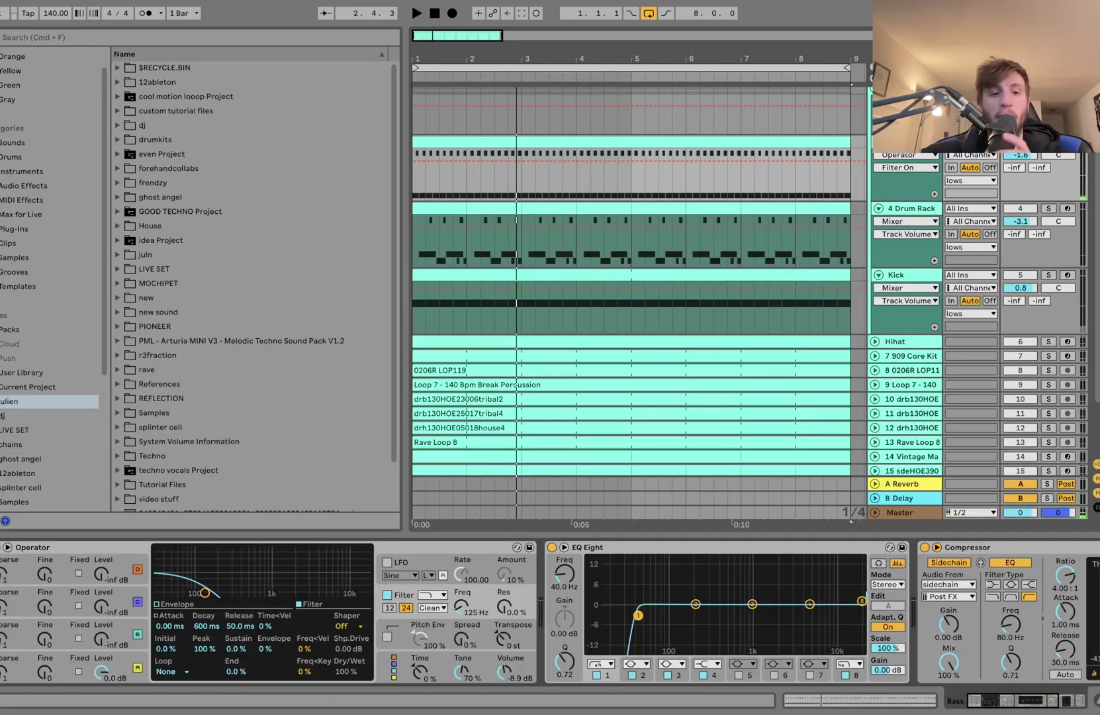
Examine oscillator A in the Bass track's Operator and the EQ Eight, Compressor and Utility after it.
drag(106, 673, 122, 672)
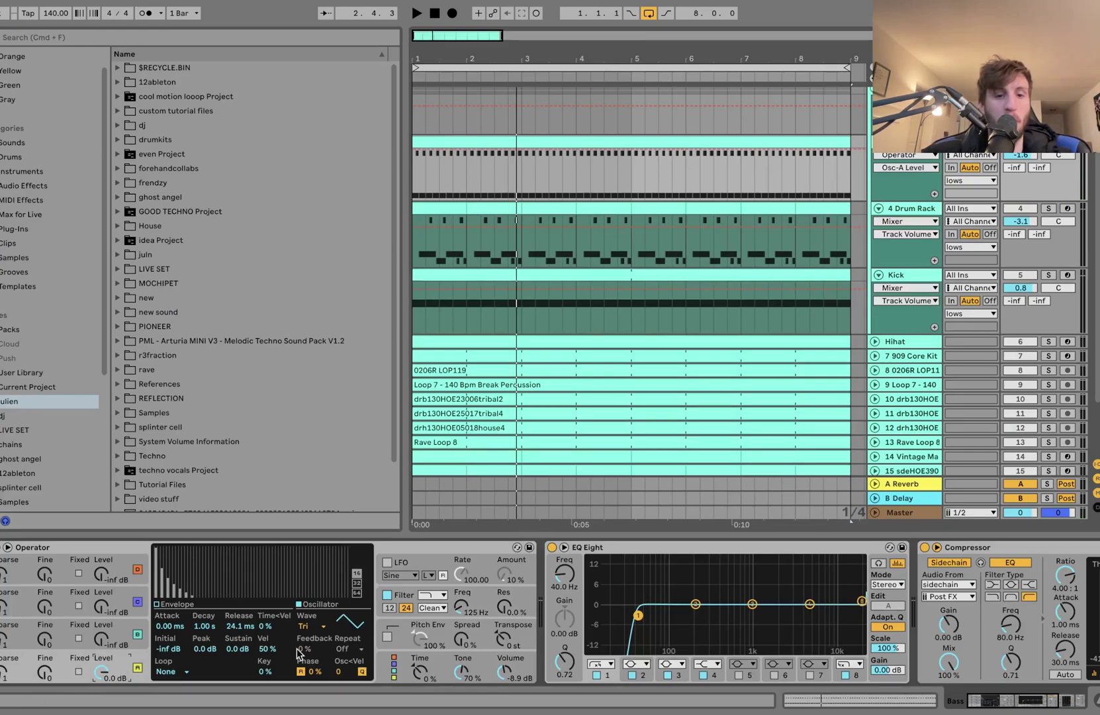
scroll(306, 628, right, 10)
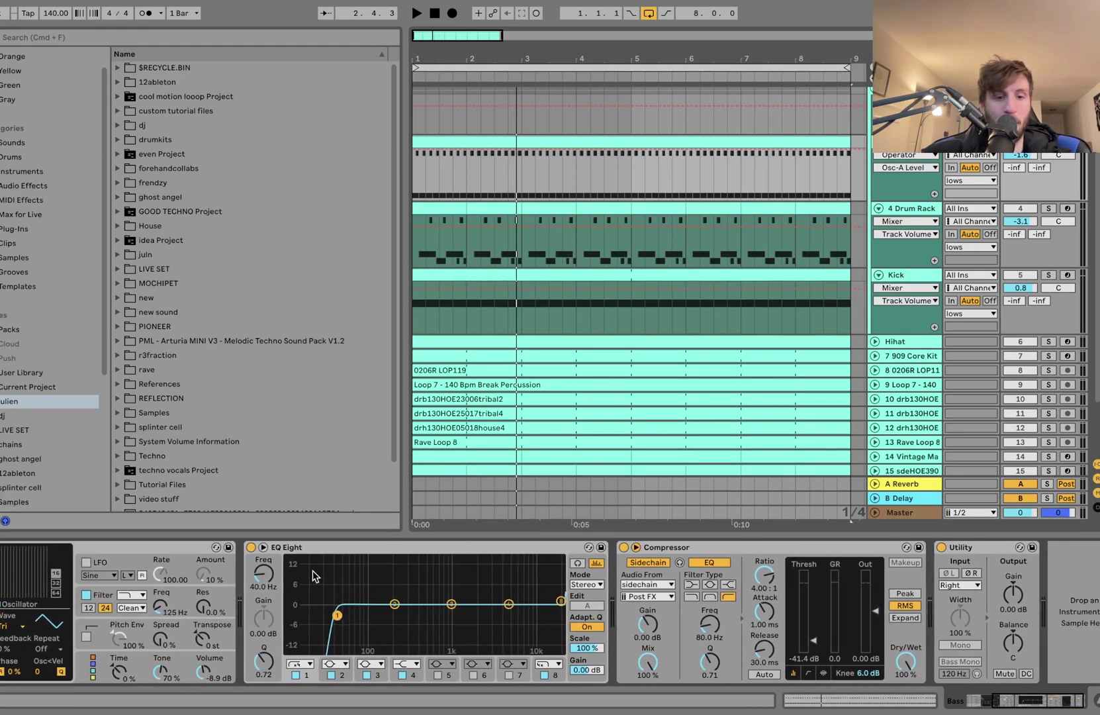
scroll(383, 599, right, 1)
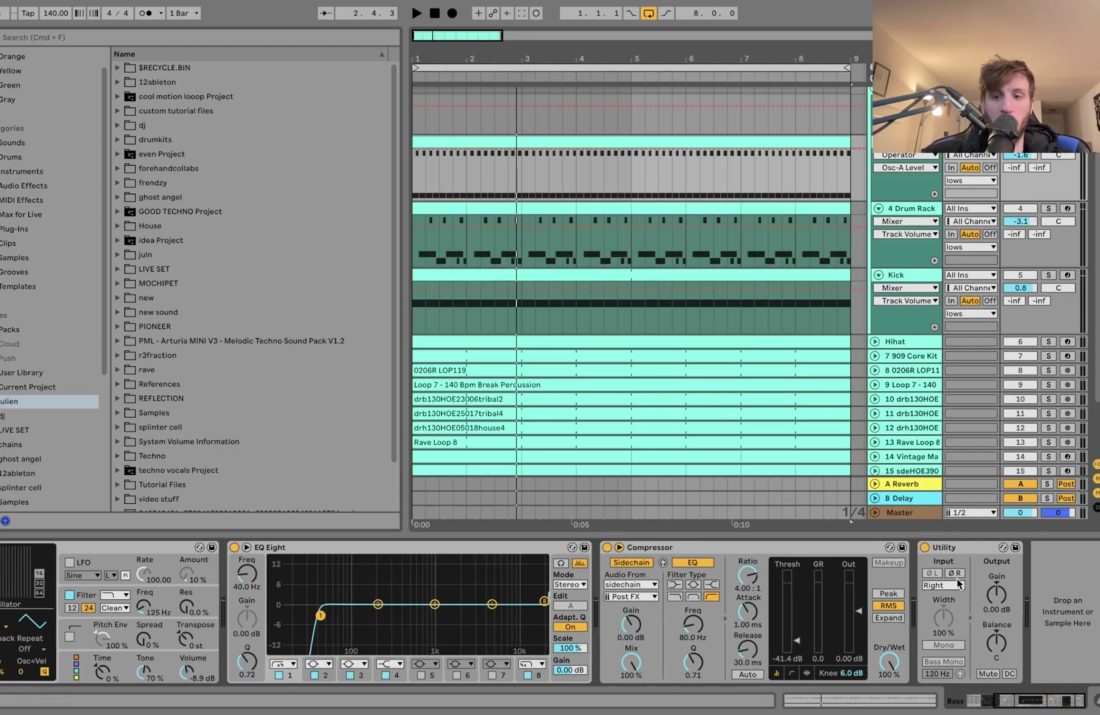
Play the Kick and 4 Drum Rack tracks soloed together, leaving only 4 Drum Rack soloed at the end.
click(1048, 274)
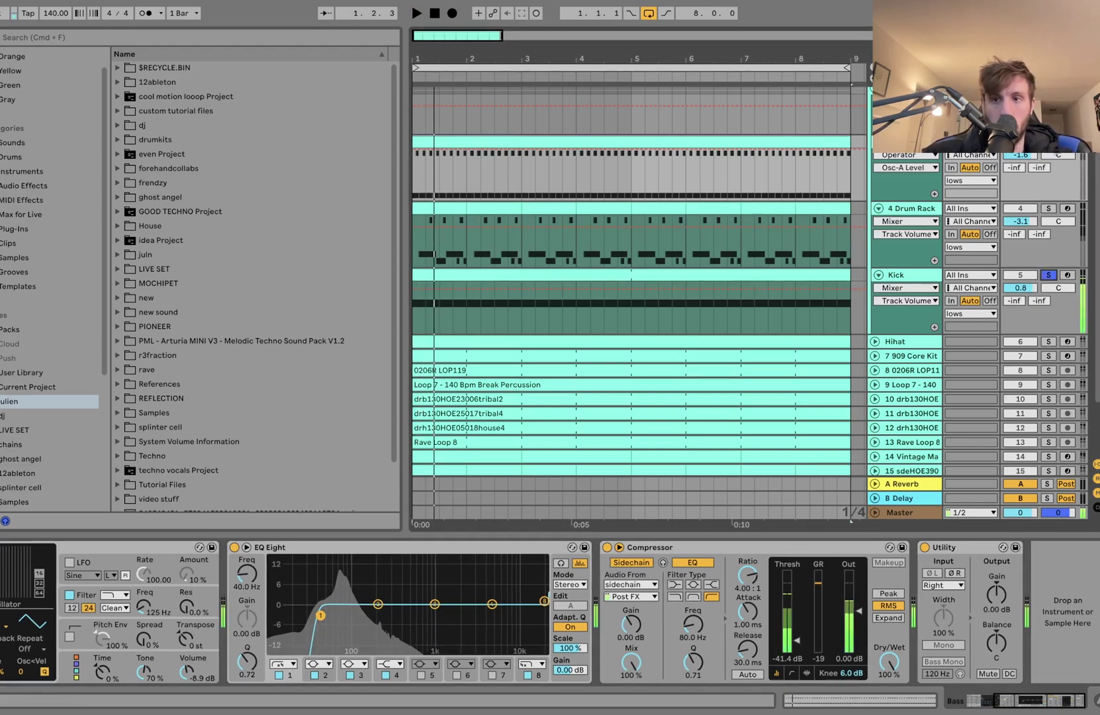
click(1048, 208)
click(916, 209)
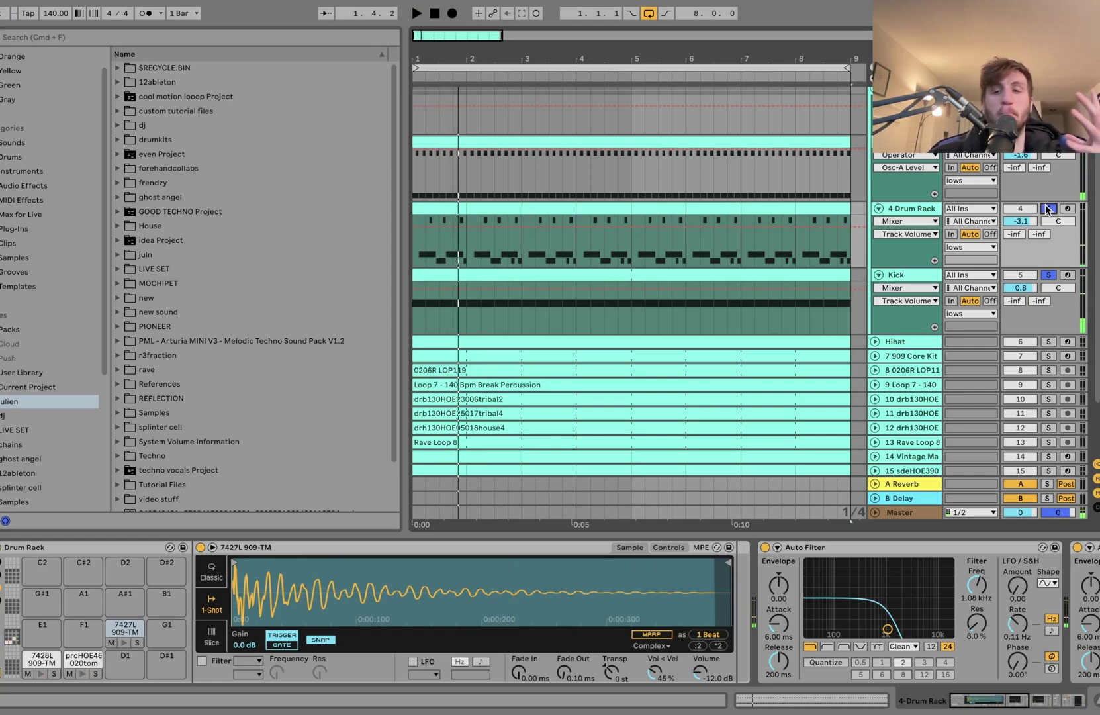
key(space)
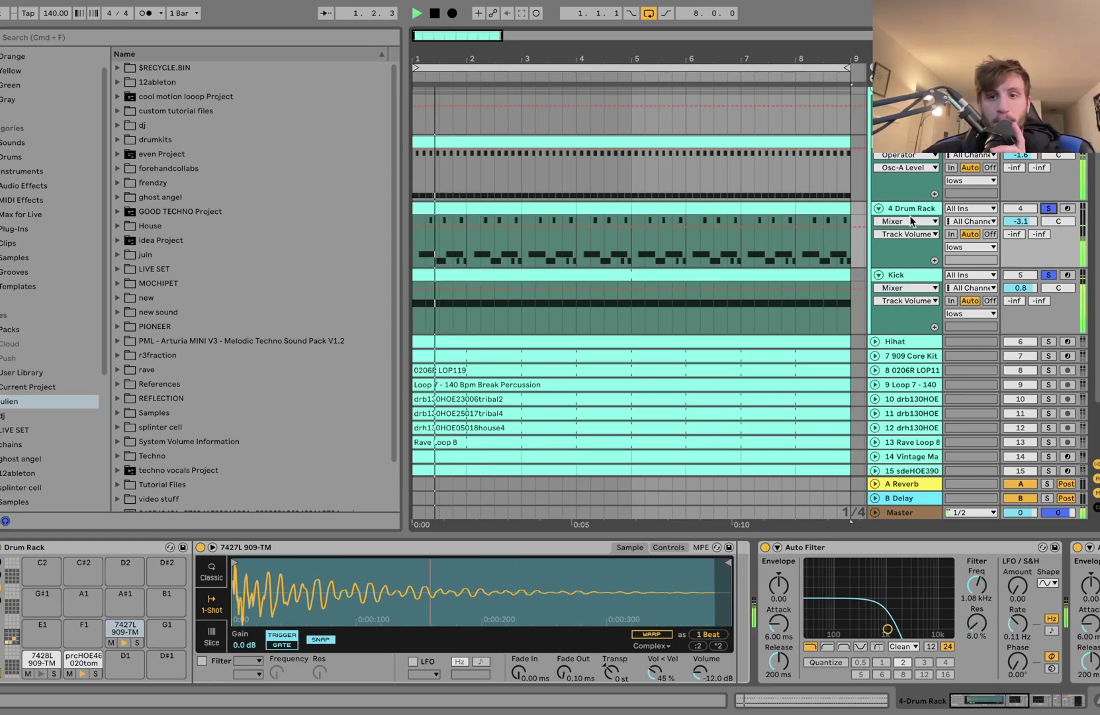
click(1048, 275)
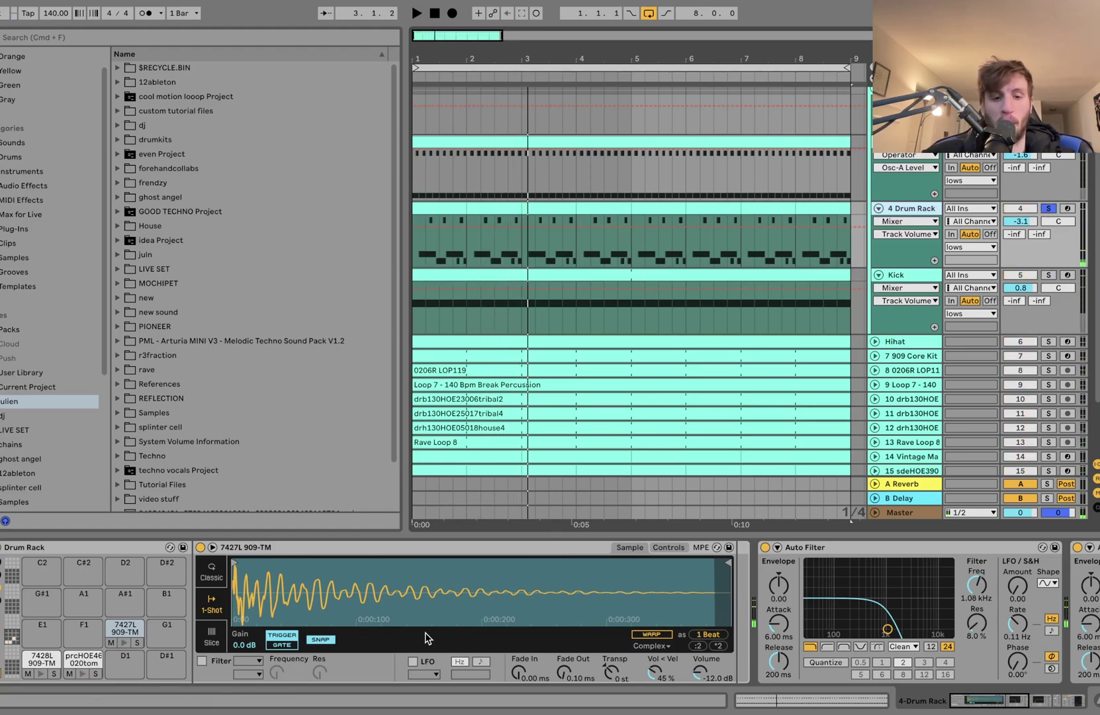
Bypass both Auto Filters on the 4 Drum Rack track, play the unfiltered drums, and re-enable both filters.
click(777, 567)
scroll(662, 596, right, 10)
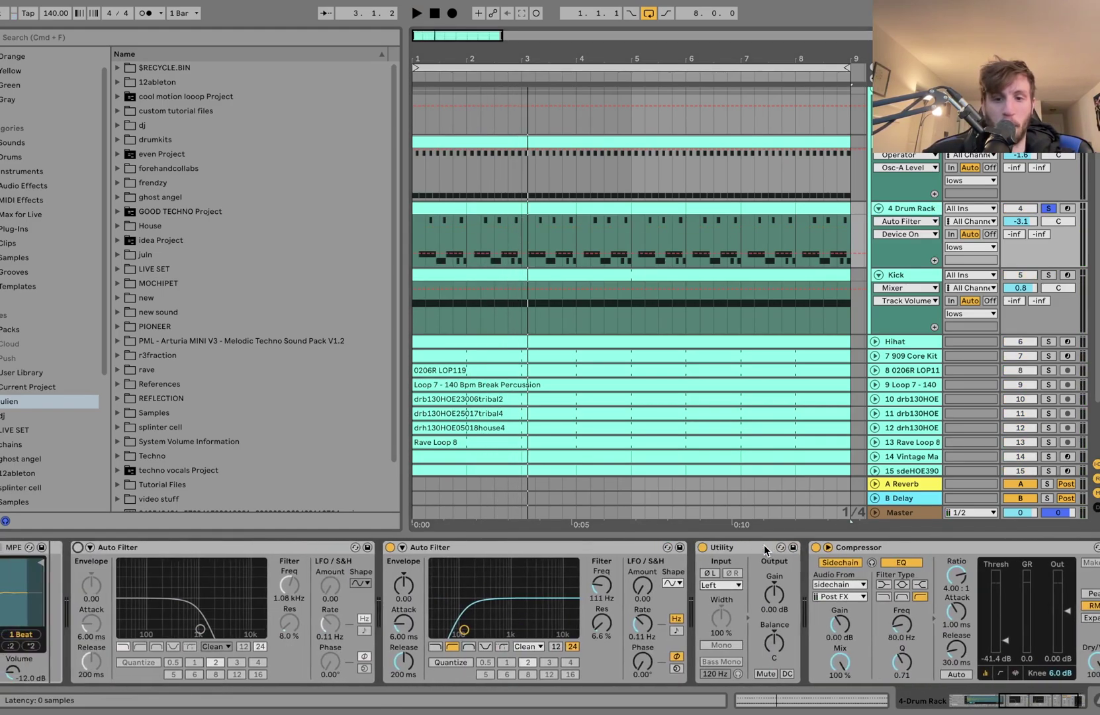
click(491, 547)
scroll(491, 596, left, 10)
key(space)
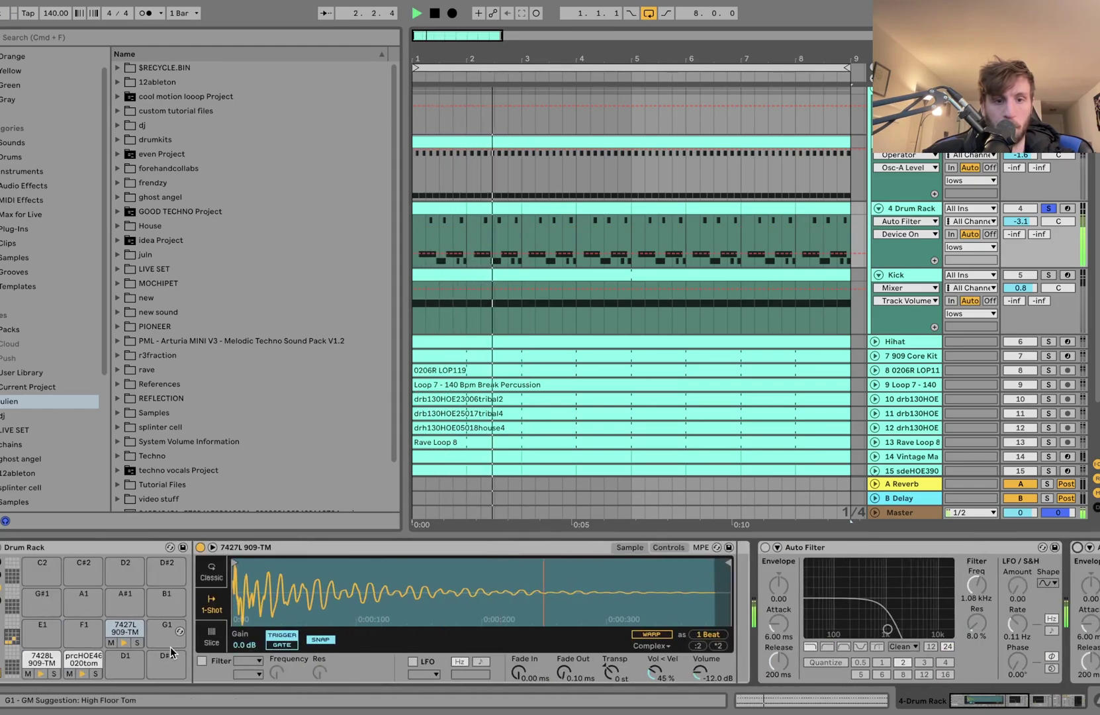
click(764, 547)
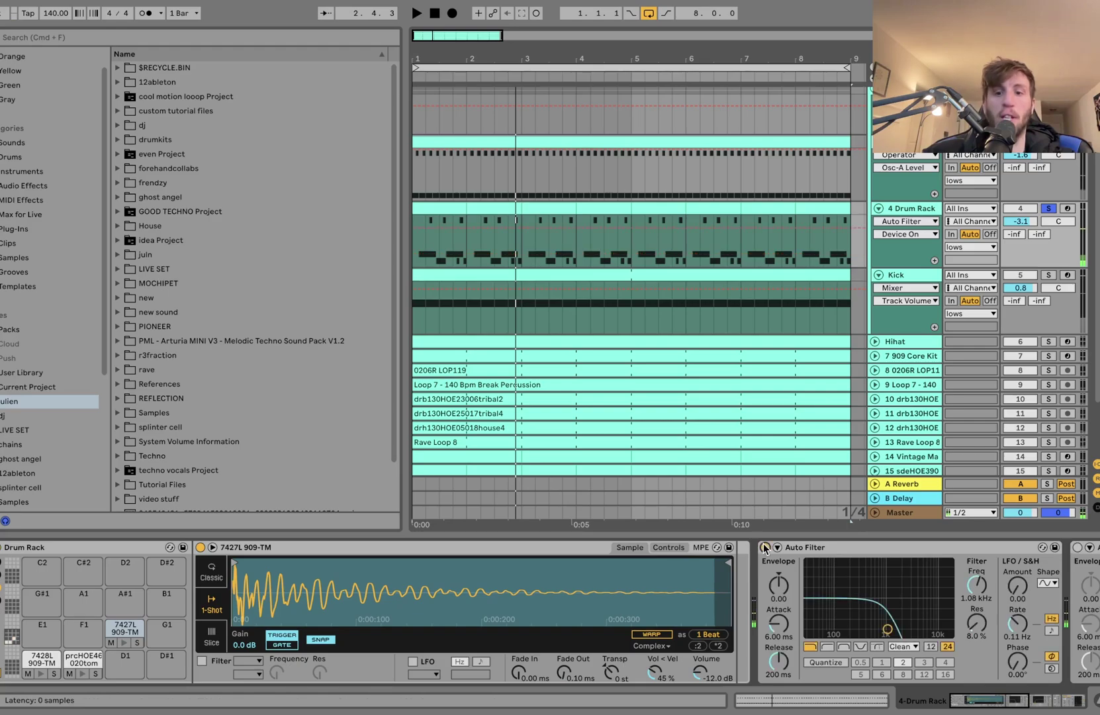
scroll(792, 557, right, 5)
click(799, 547)
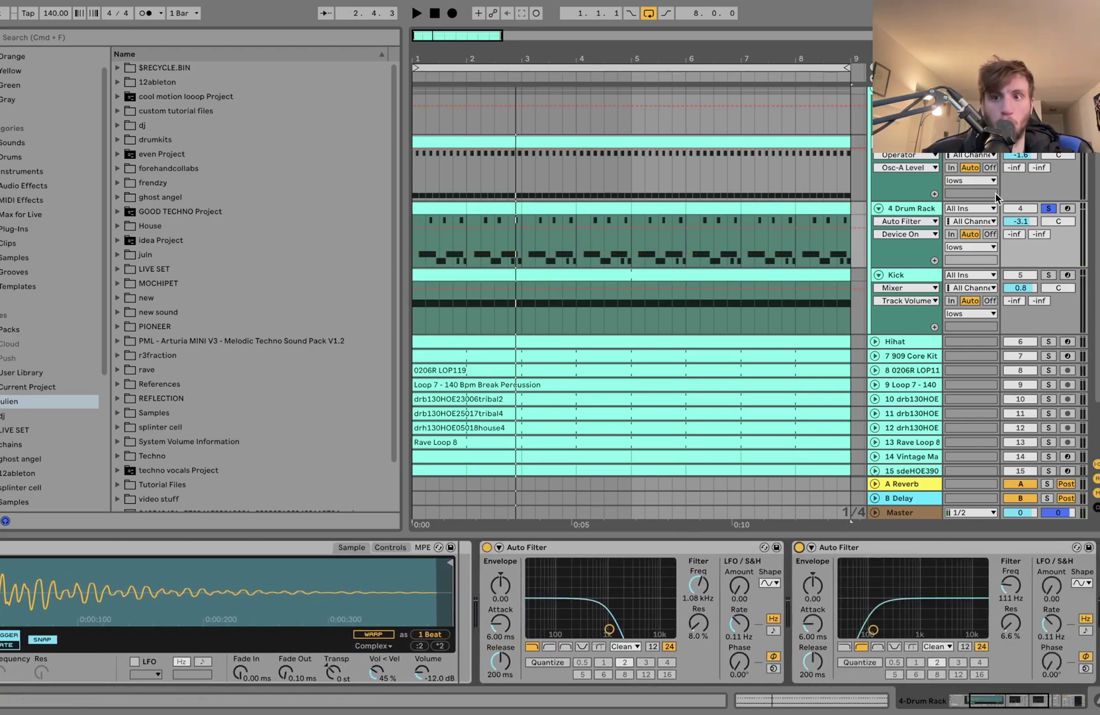
Play the Bass and 4 Drum Rack tracks soloed together.
click(909, 142)
key(space)
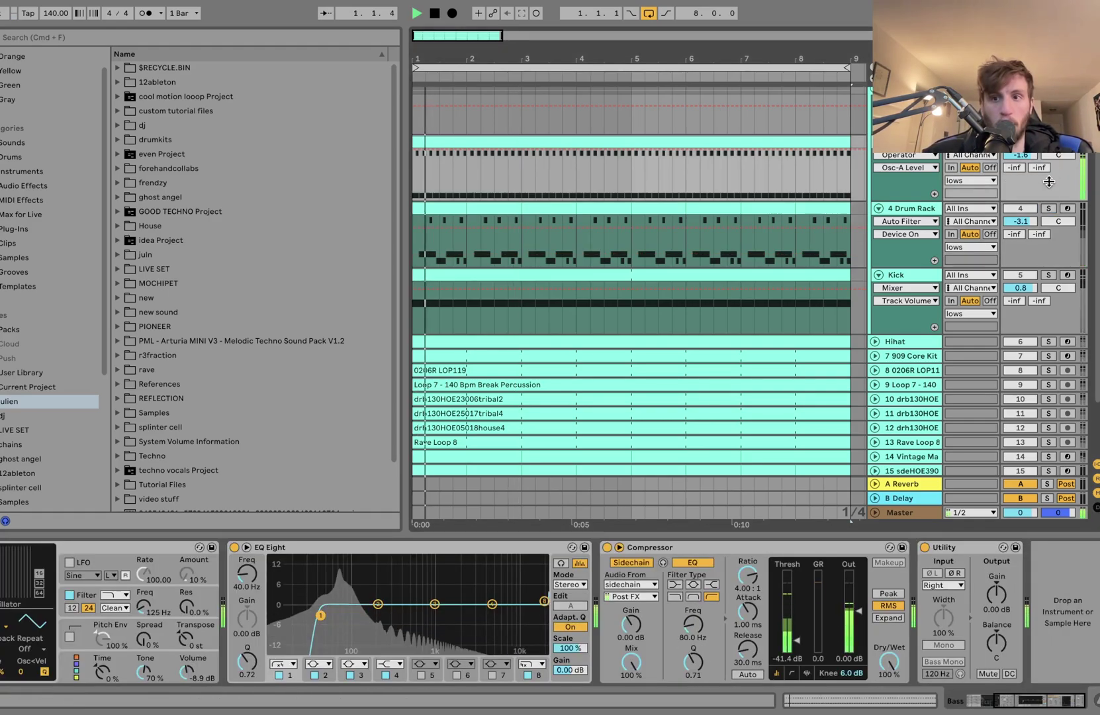
click(926, 209)
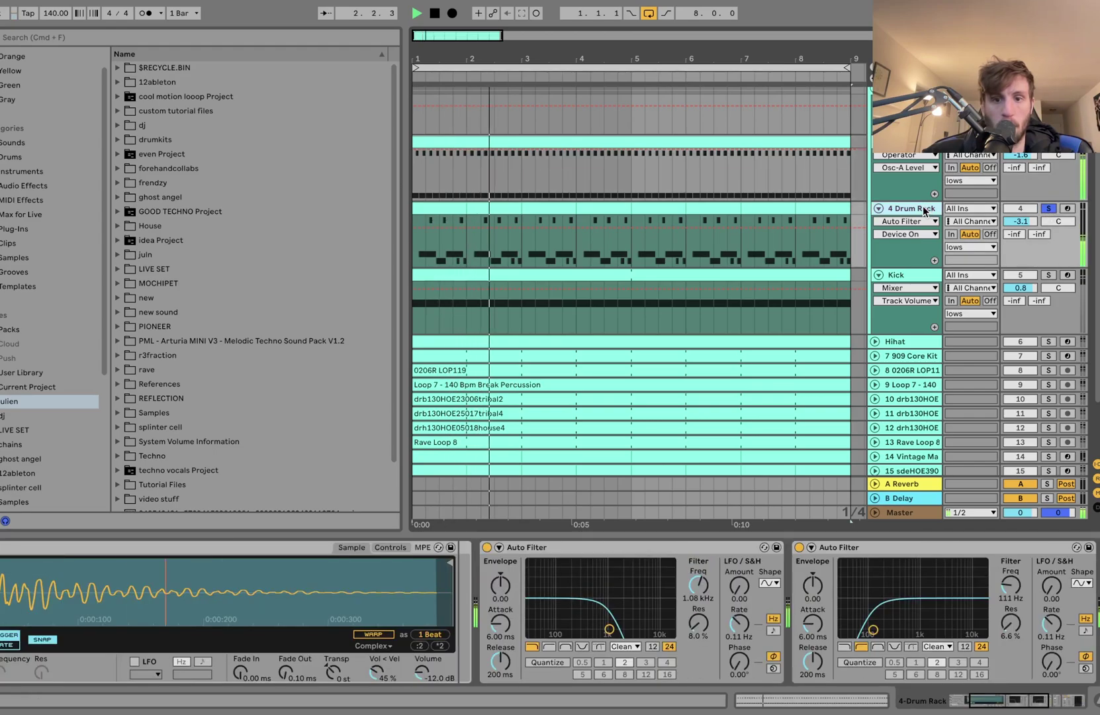
key(space)
Examine the Auto Filters, Utility and Compressor on 4 Drum Rack and the EQ Eight and Utility on the lows group.
scroll(491, 653, right, 8)
scroll(500, 612, right, 6)
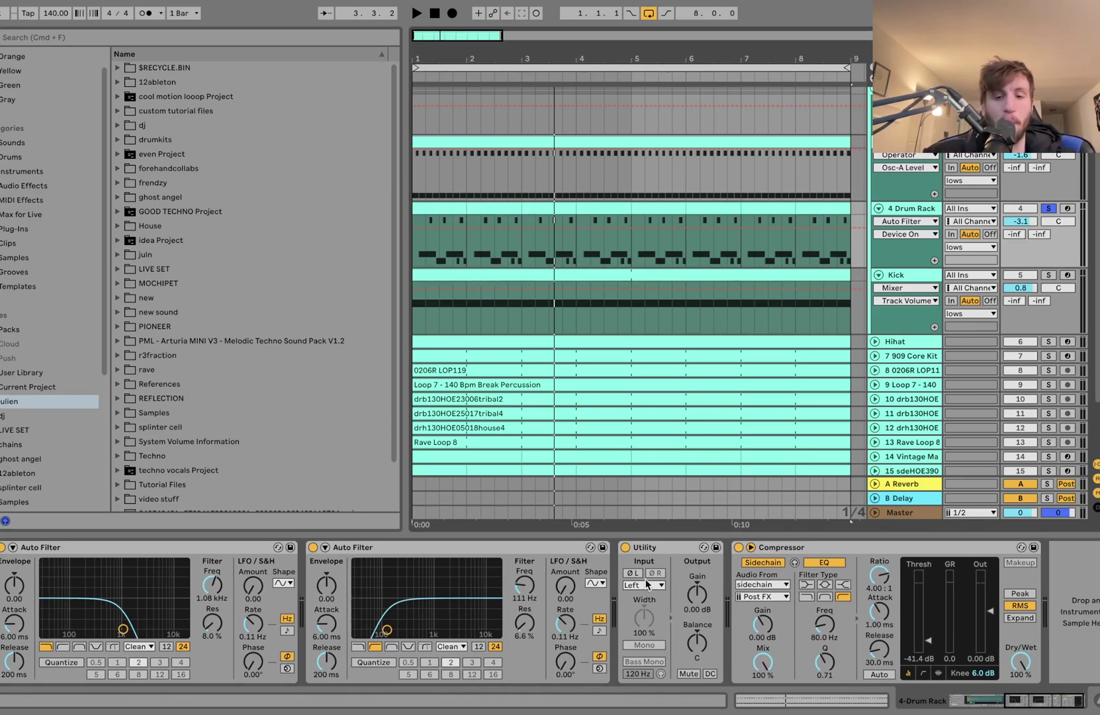
scroll(653, 598, right, 1)
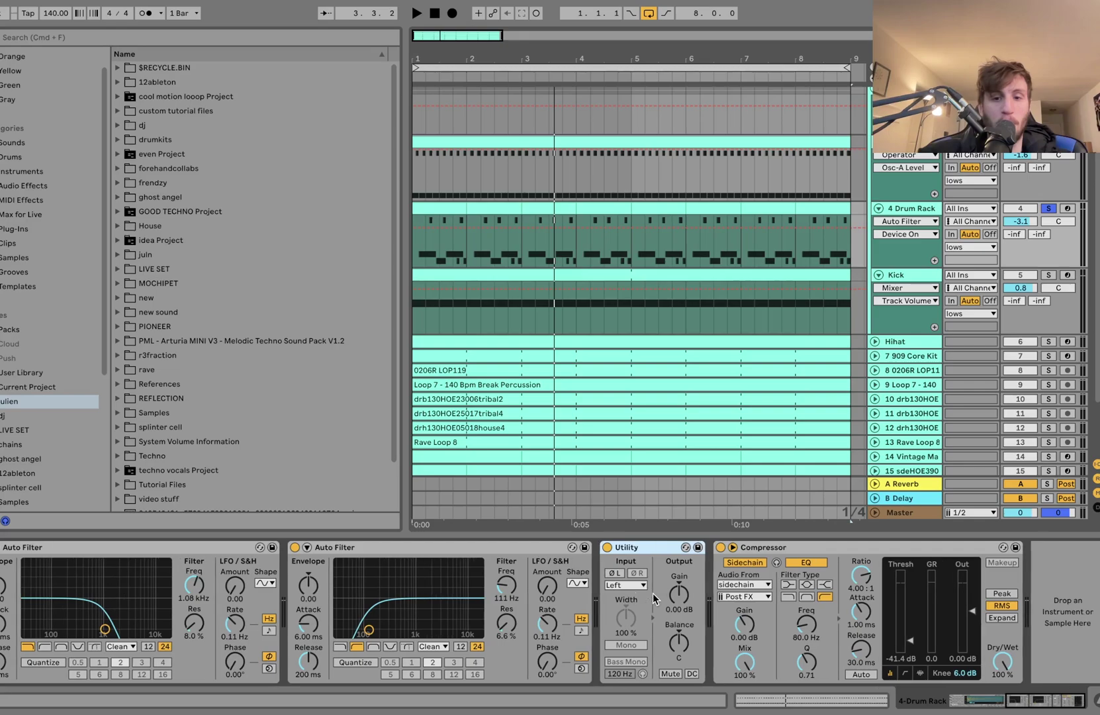
scroll(807, 219, up, 1)
click(808, 218)
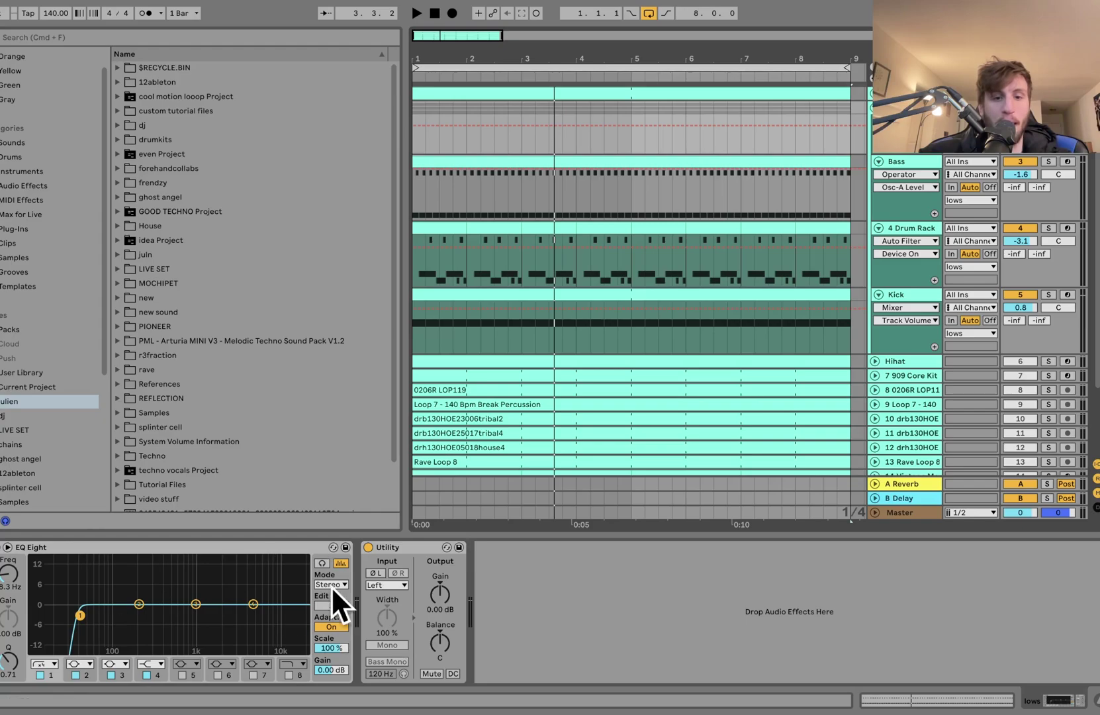
Play the Hihat and 7 909 Core Kit tracks soloed together.
scroll(759, 375, down, 4)
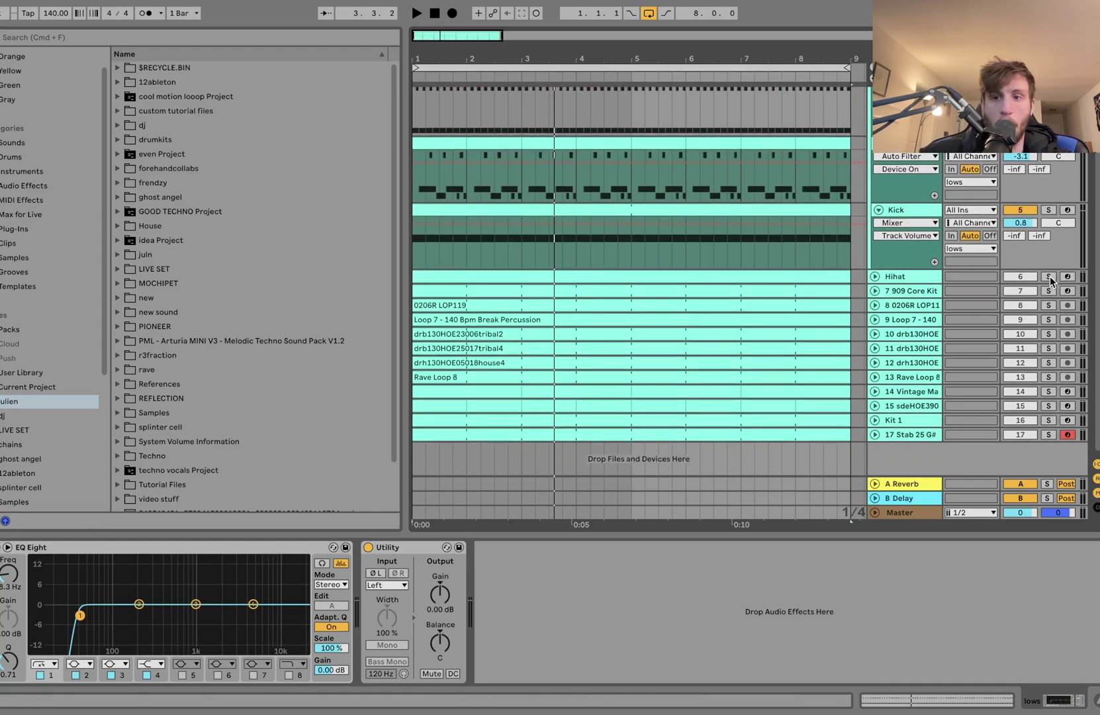
key(space)
click(1048, 290)
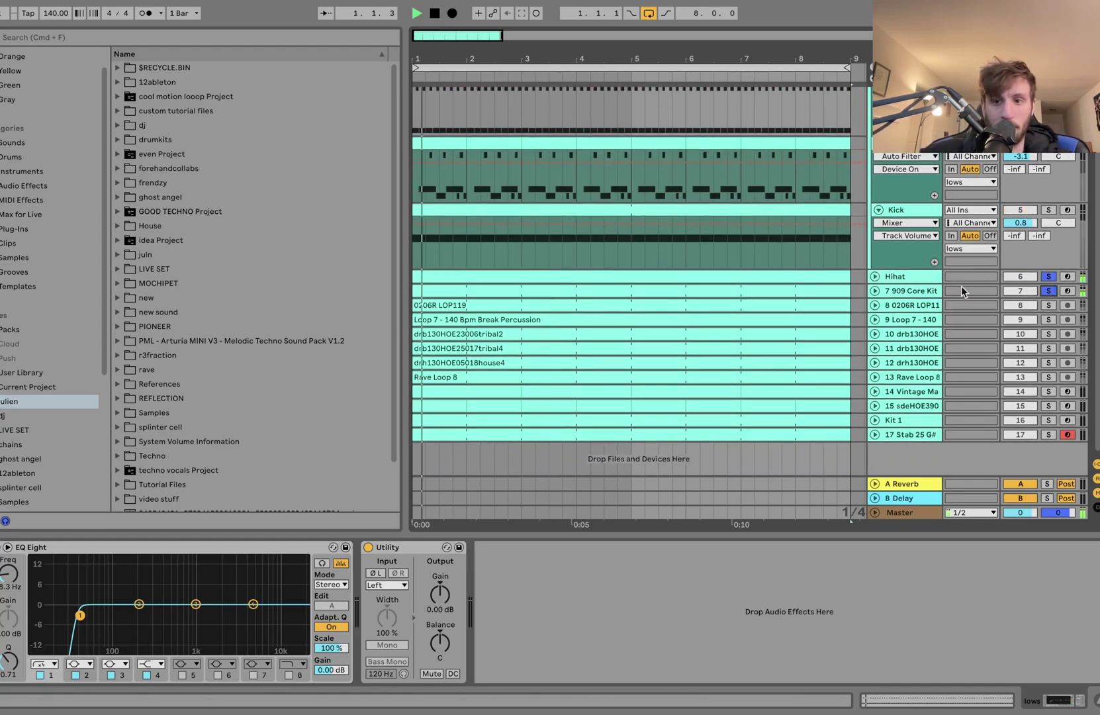
Unfold the Hihat and 7 909 Core Kit tracks and show the Simpler device on the Hihat track.
click(874, 290)
click(874, 276)
scroll(893, 301, down, 4)
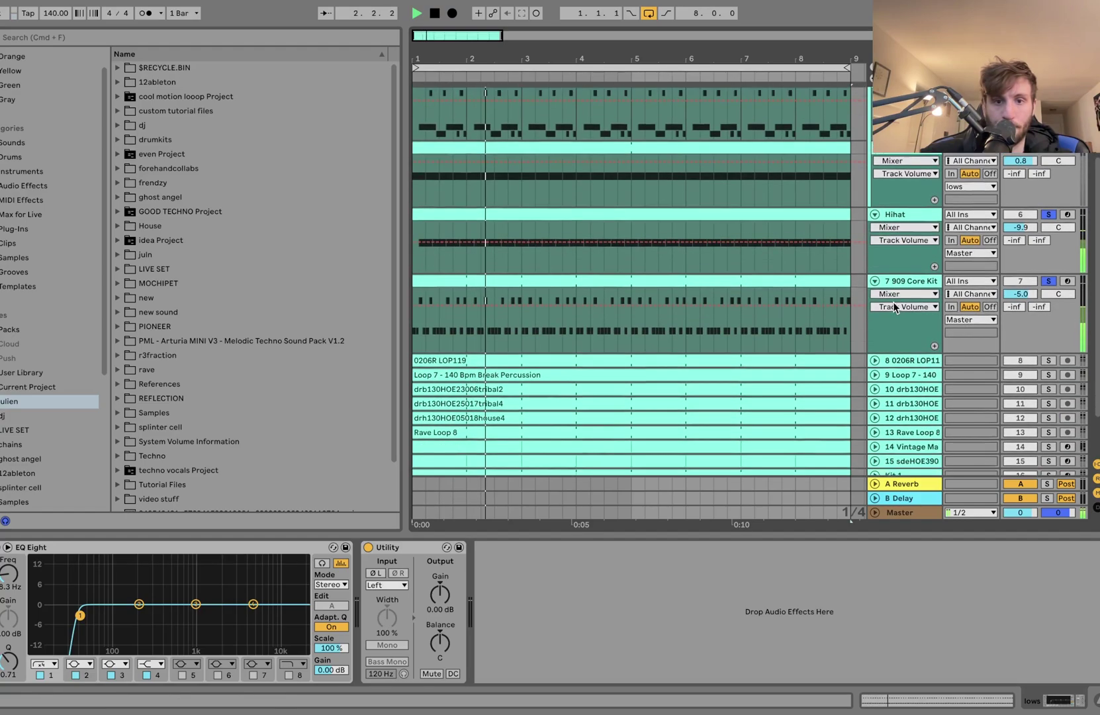
click(912, 199)
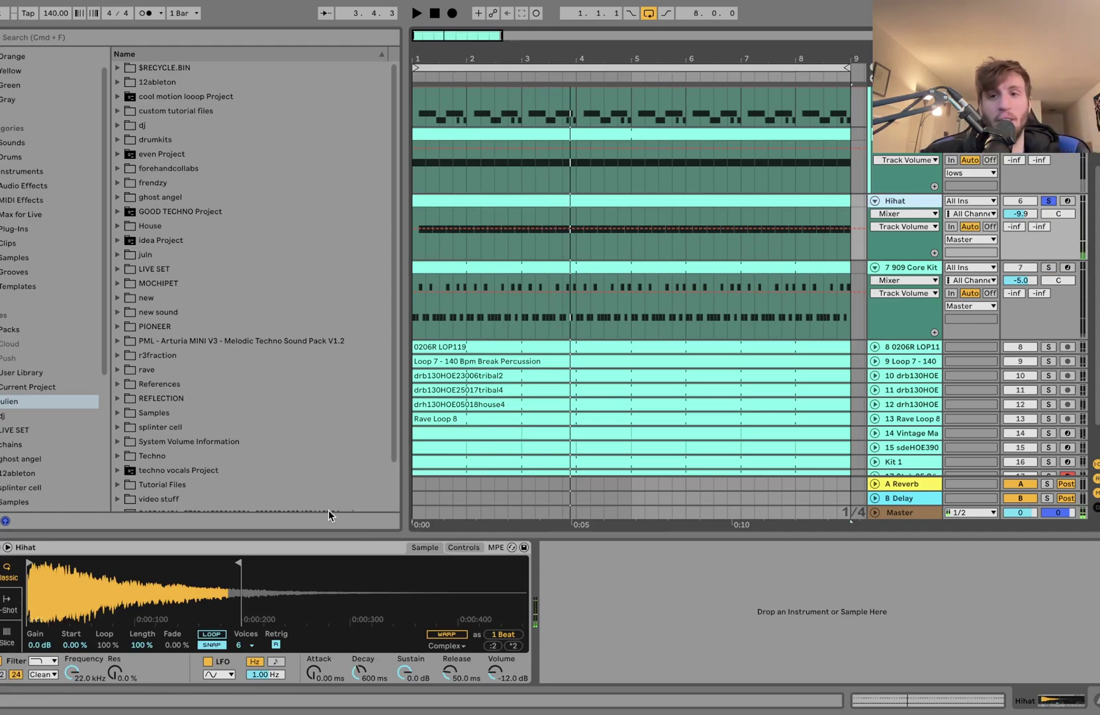
Play the Hihat track soloed together with the lows group.
click(509, 452)
scroll(858, 294, up, 8)
scroll(858, 293, left, 2)
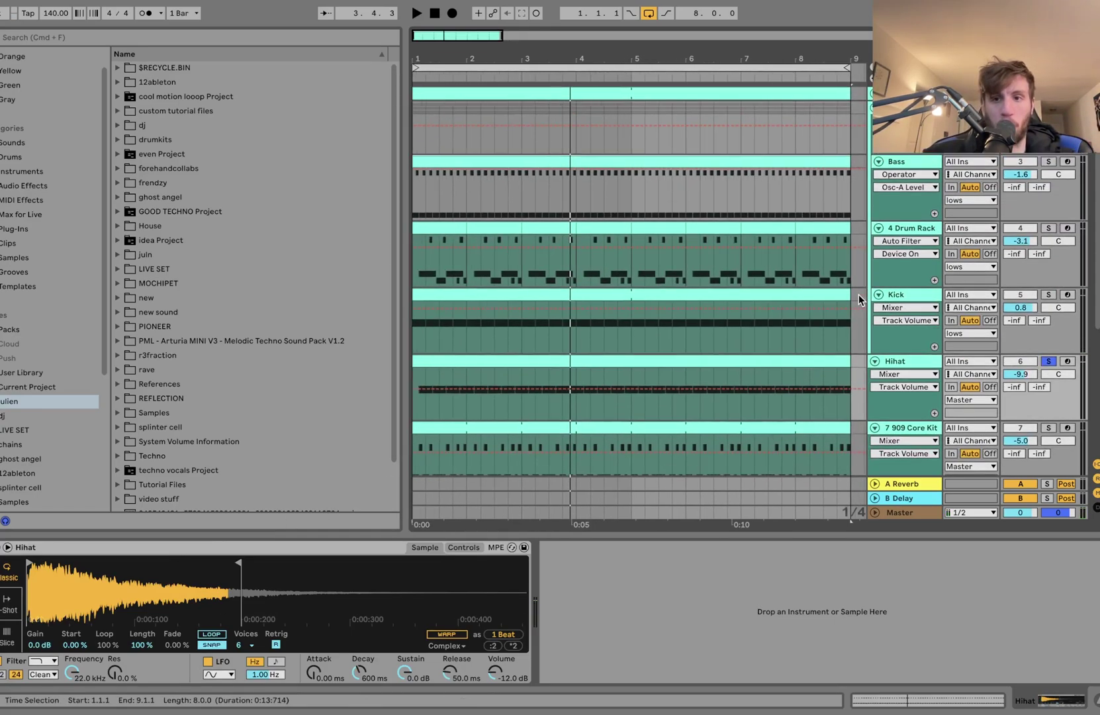
key(space)
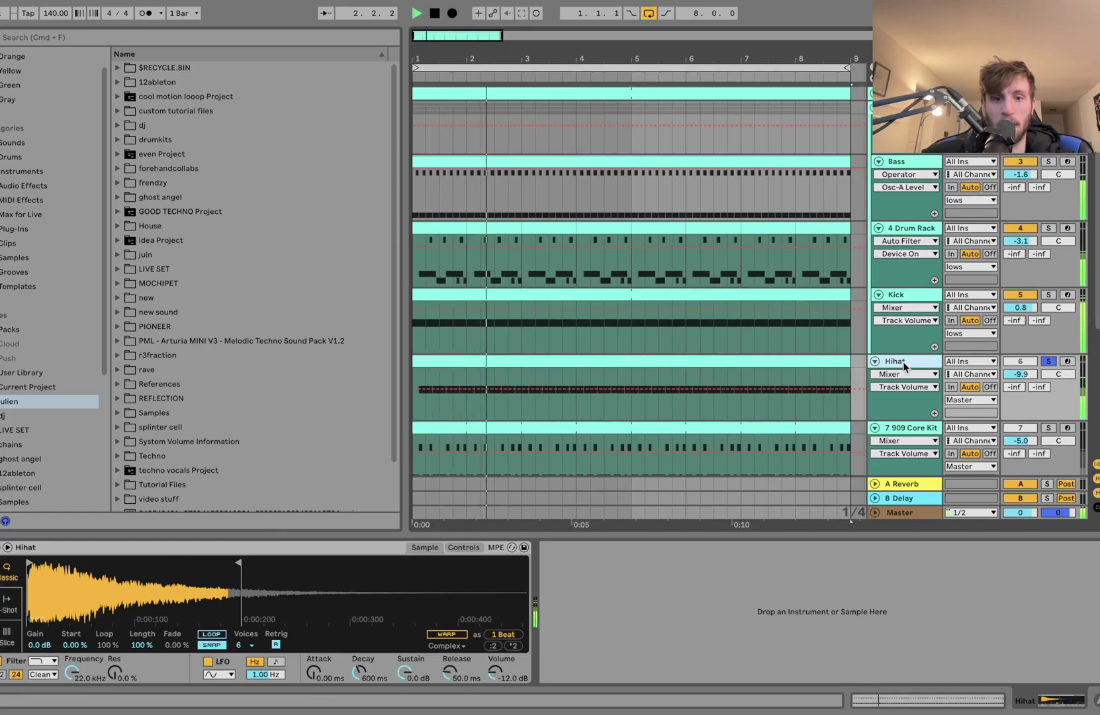
Audition the hi-hat with its sample end extended to full length, undo that change, and replay the shortened version.
drag(239, 561, 721, 602)
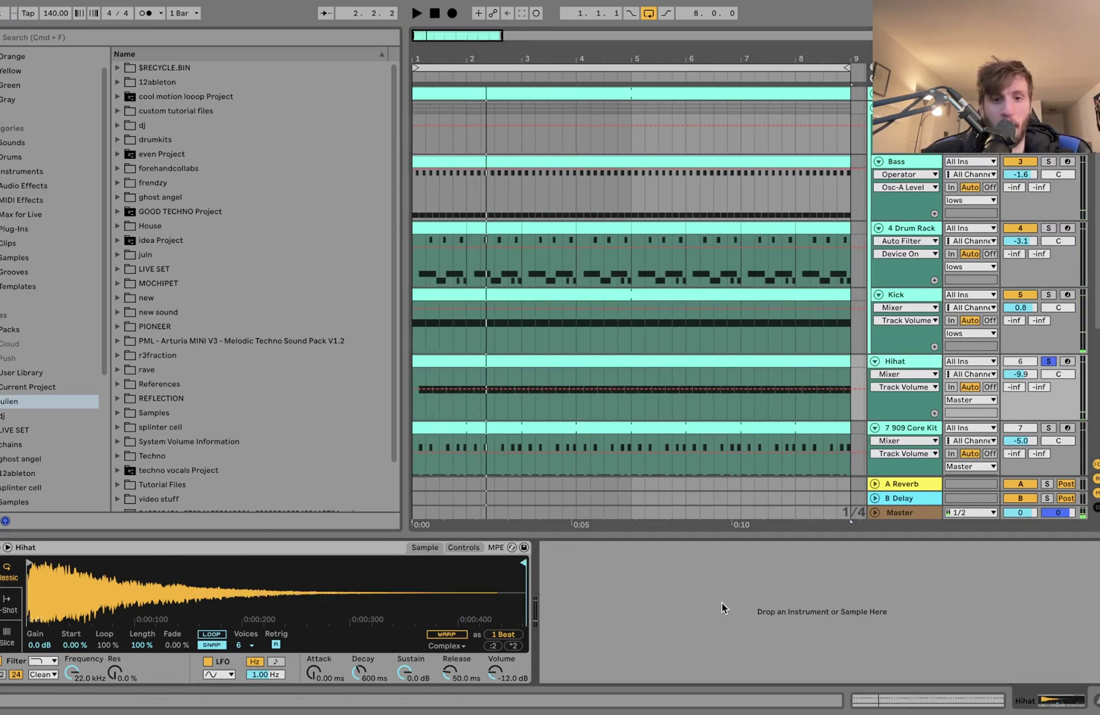
key(space)
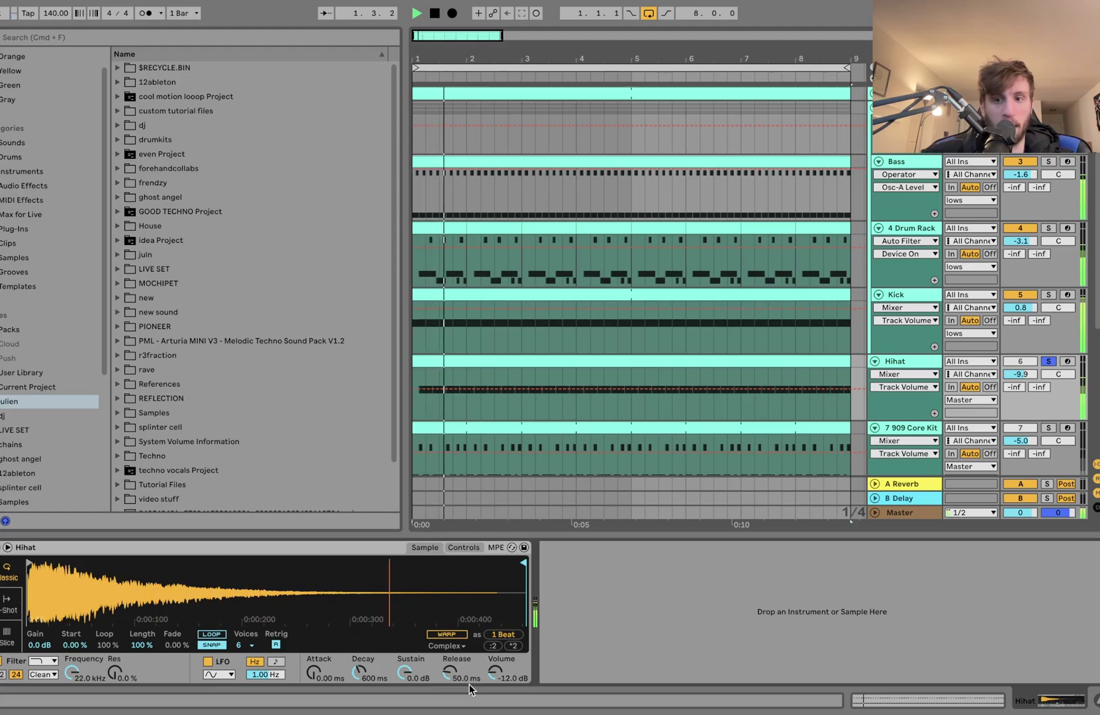
key(space)
key(super+z)
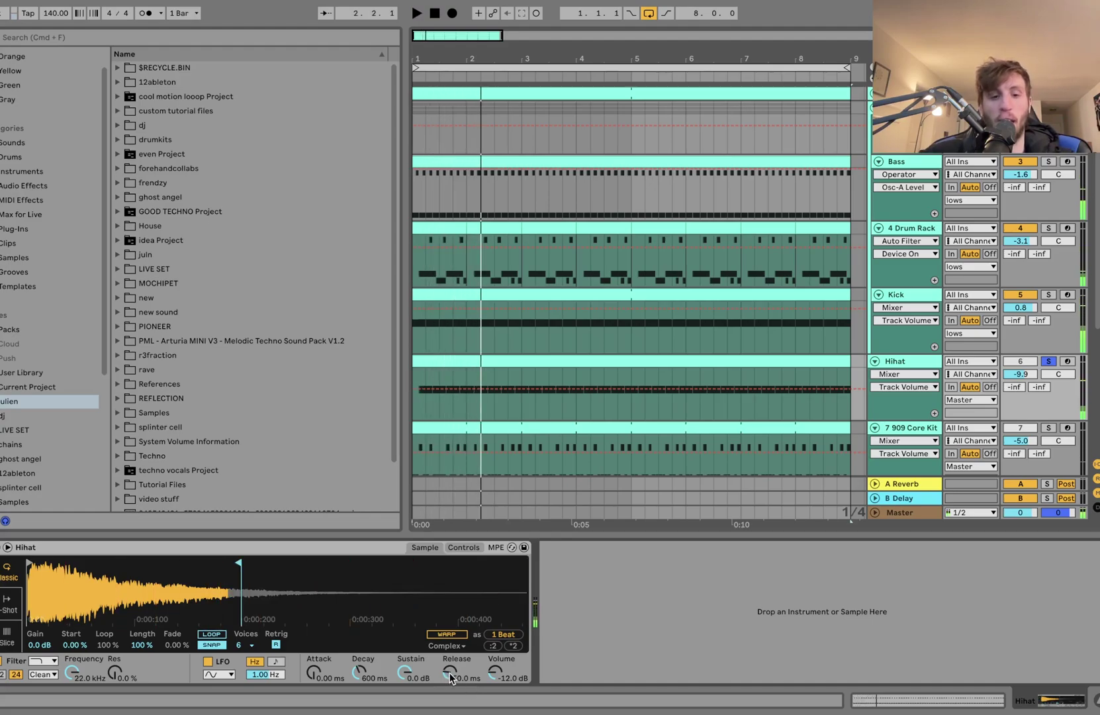
key(space)
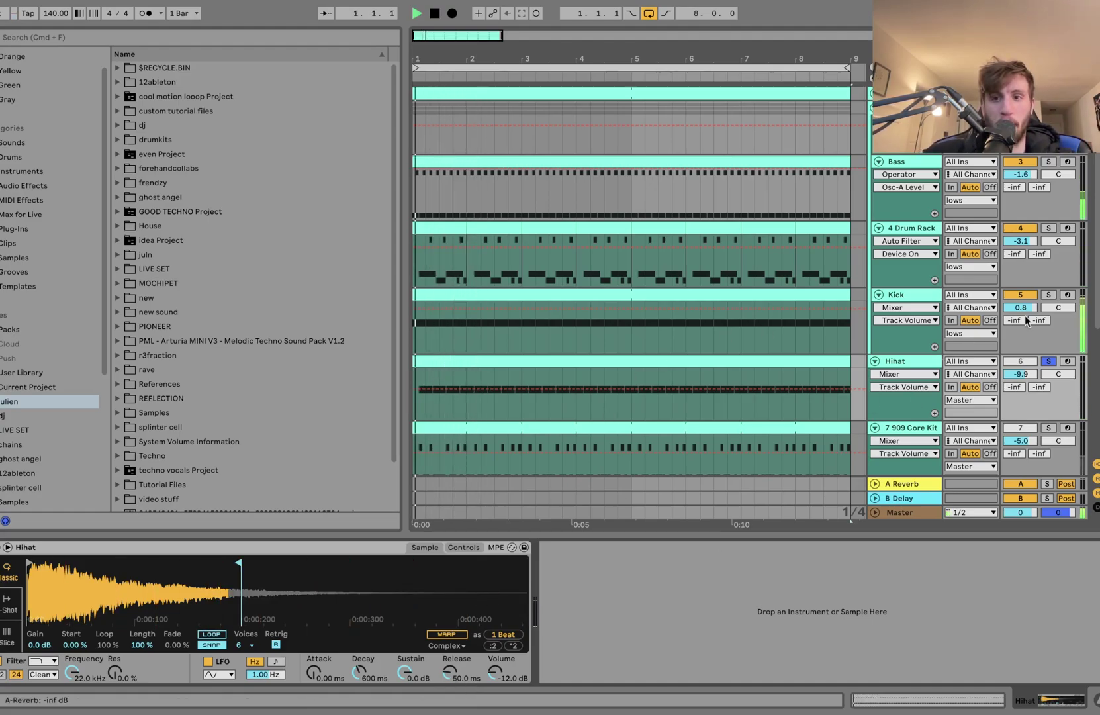
key(space)
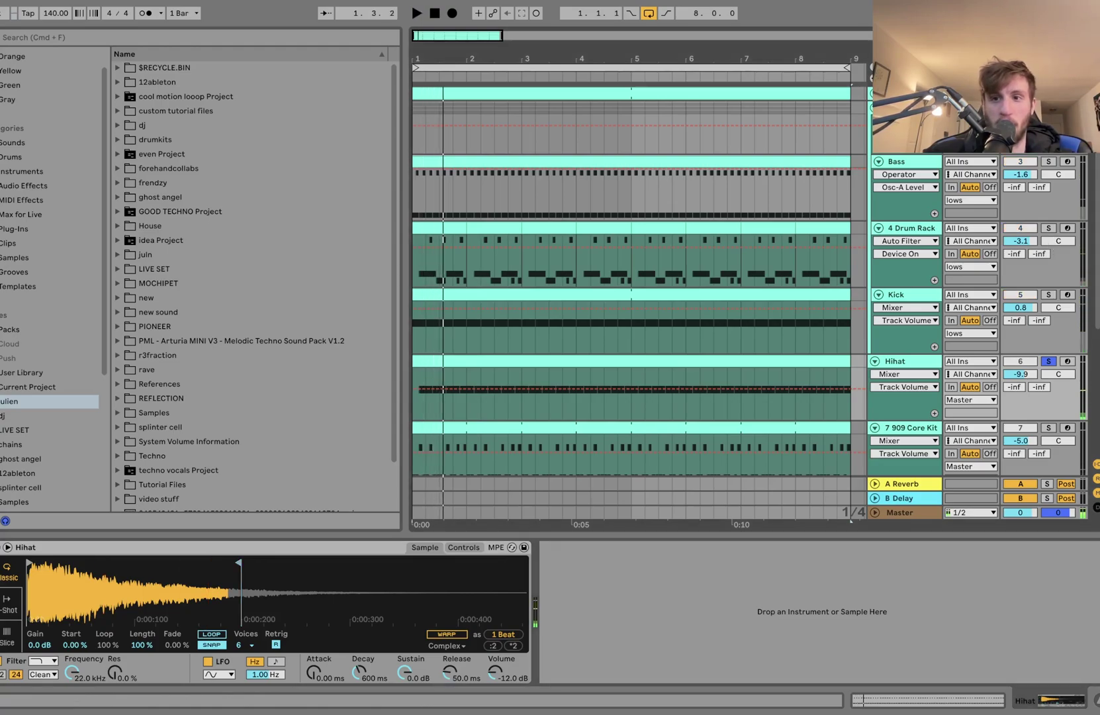
Play the 7 909 Core Kit track soloed with its devices shown.
scroll(632, 295, down, 3)
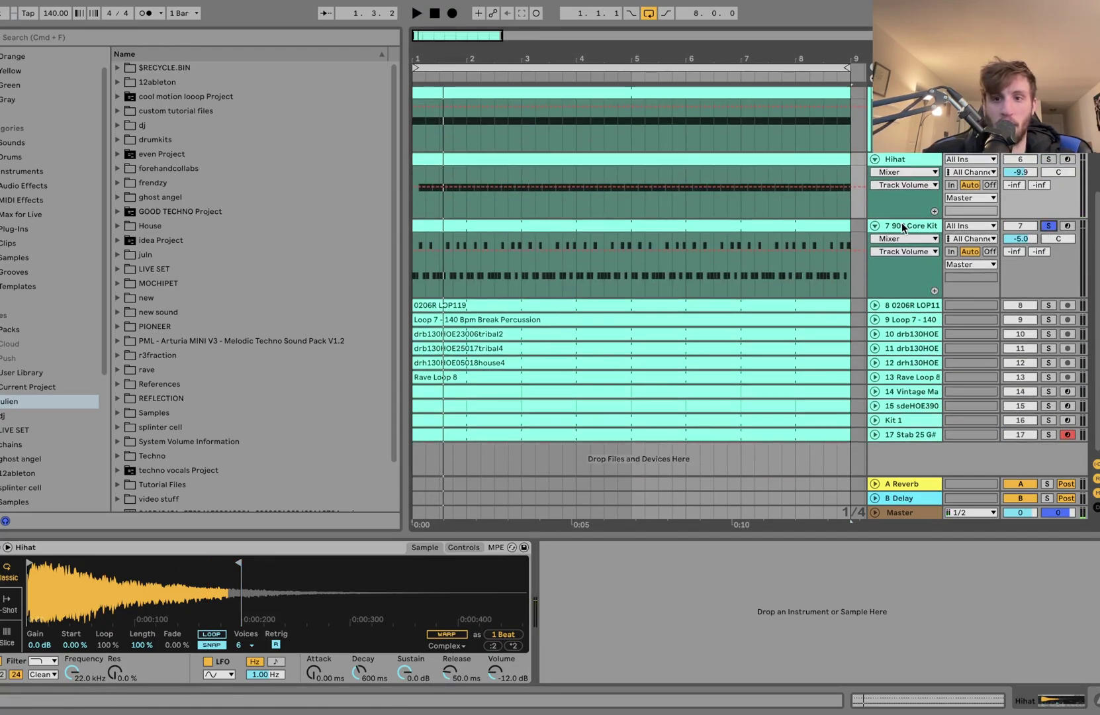
click(904, 226)
key(space)
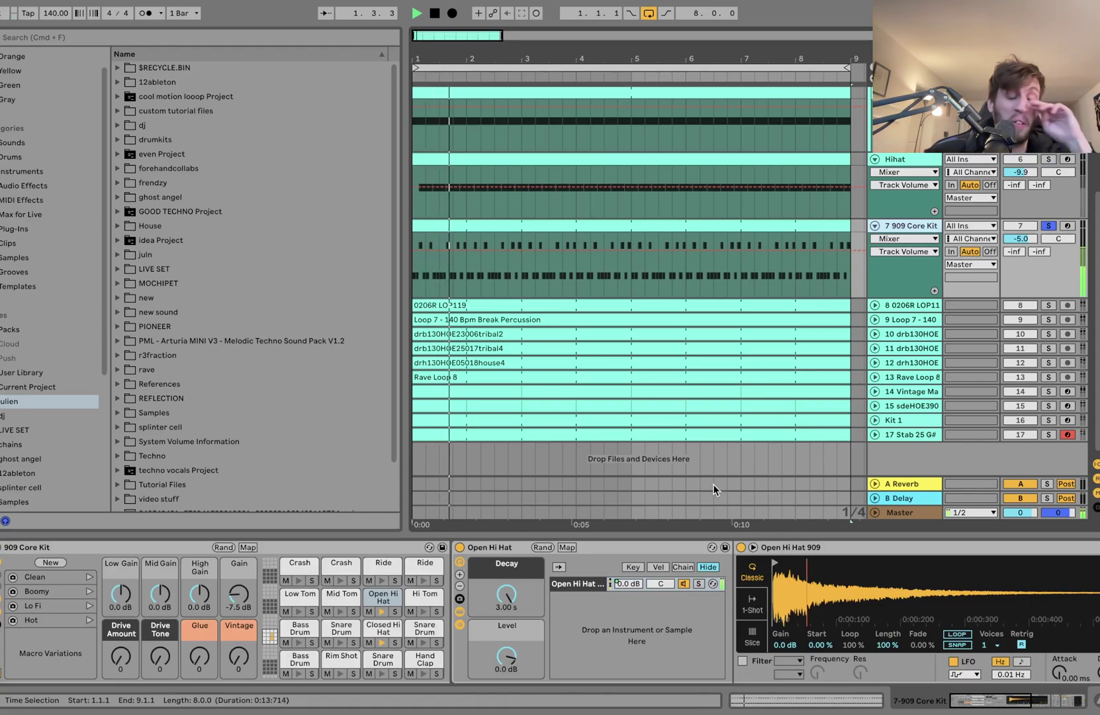
key(space)
Examine the Open Hi Hat 909 Simpler's controls and the Redux and sidechained Compressor on the 7 909 Core Kit track.
scroll(724, 603, right, 10)
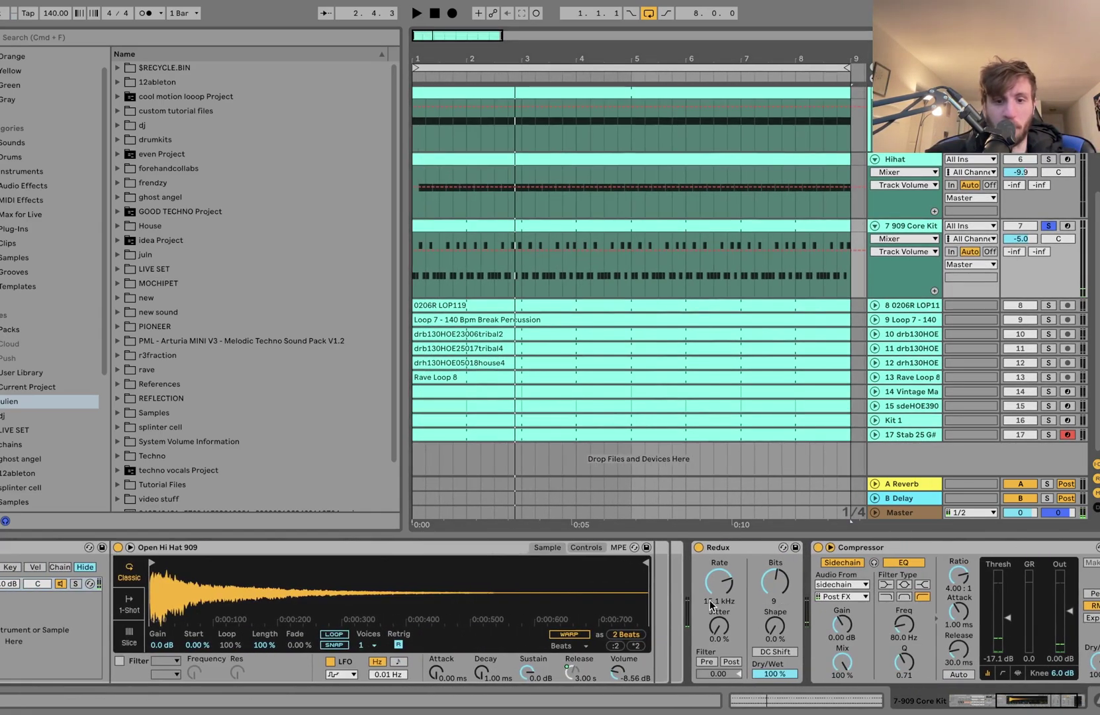
click(596, 548)
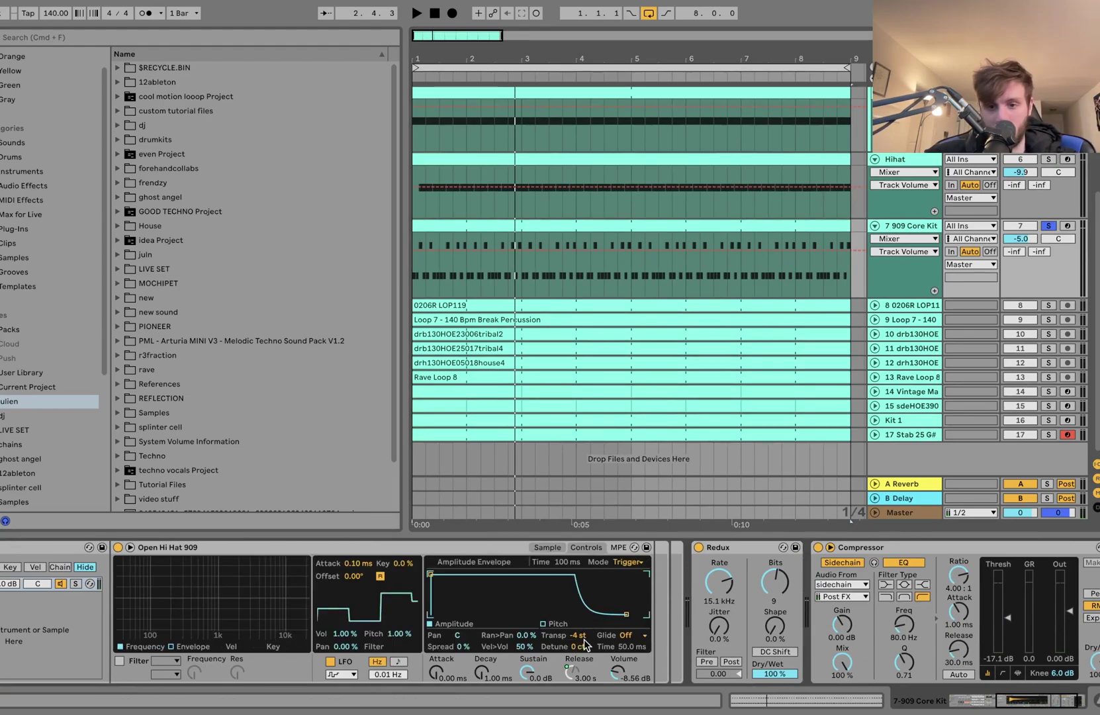
scroll(587, 642, left, 8)
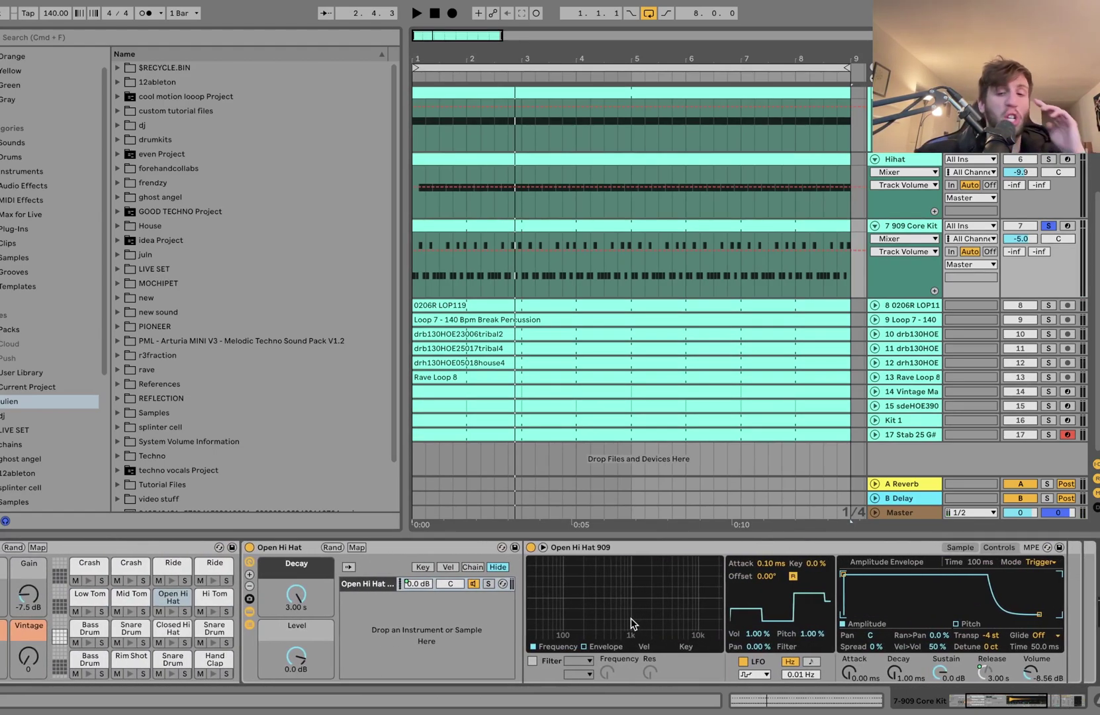
scroll(632, 623, right, 1)
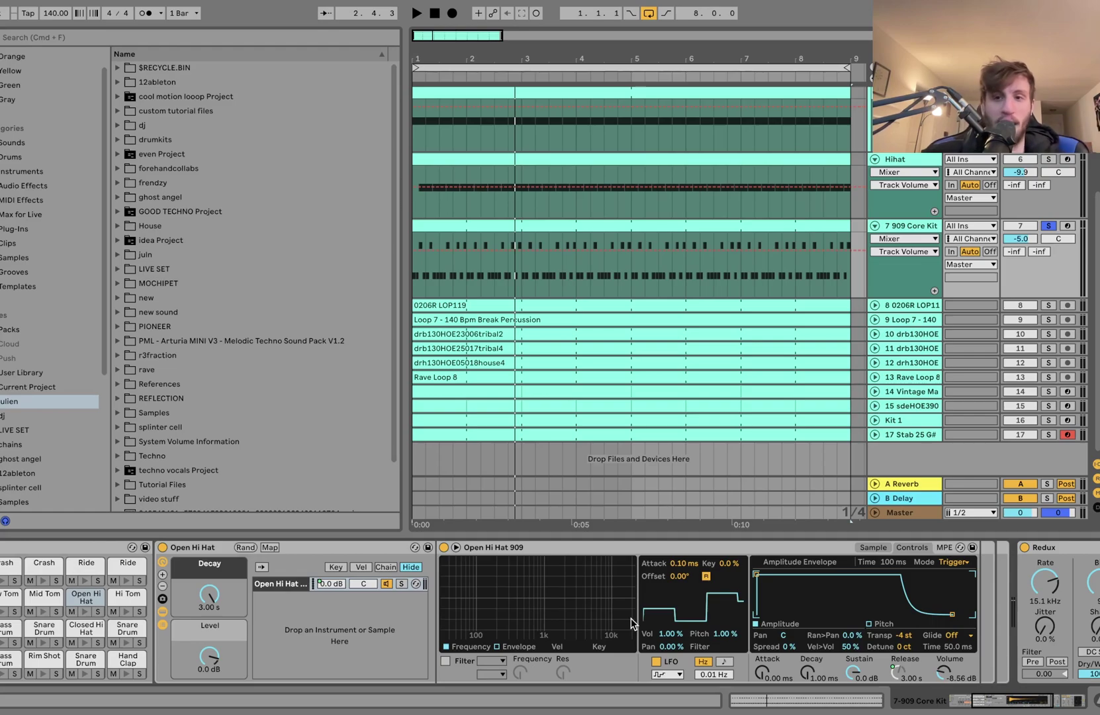
key(space)
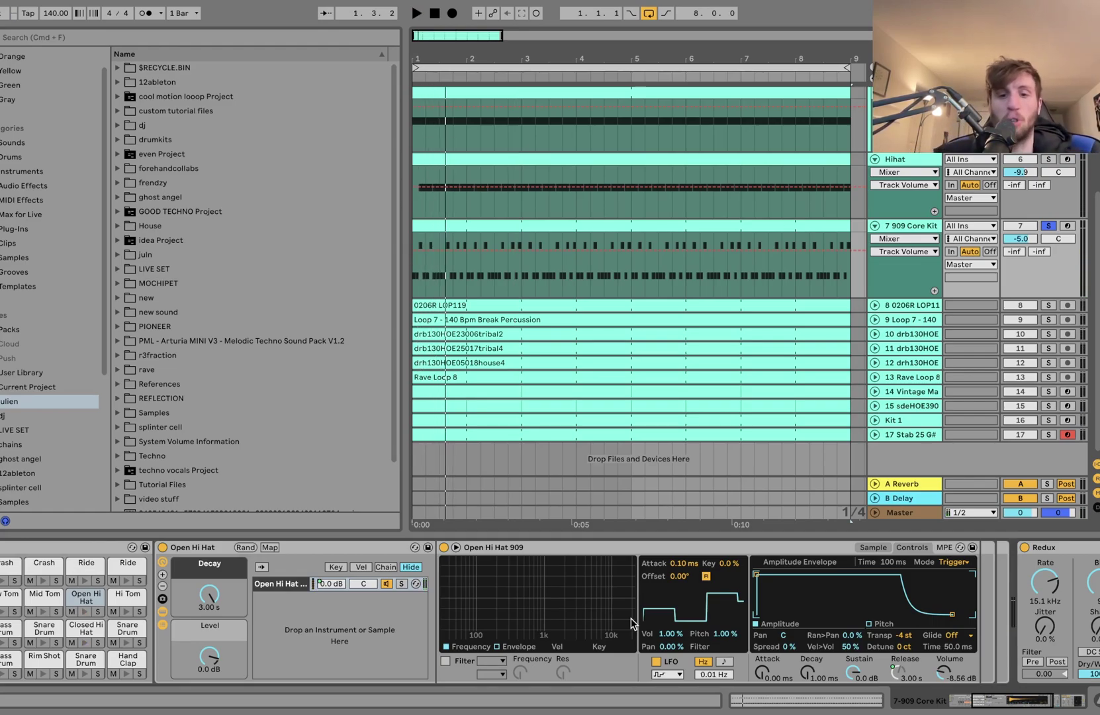
scroll(631, 623, right, 10)
scroll(854, 640, right, 1)
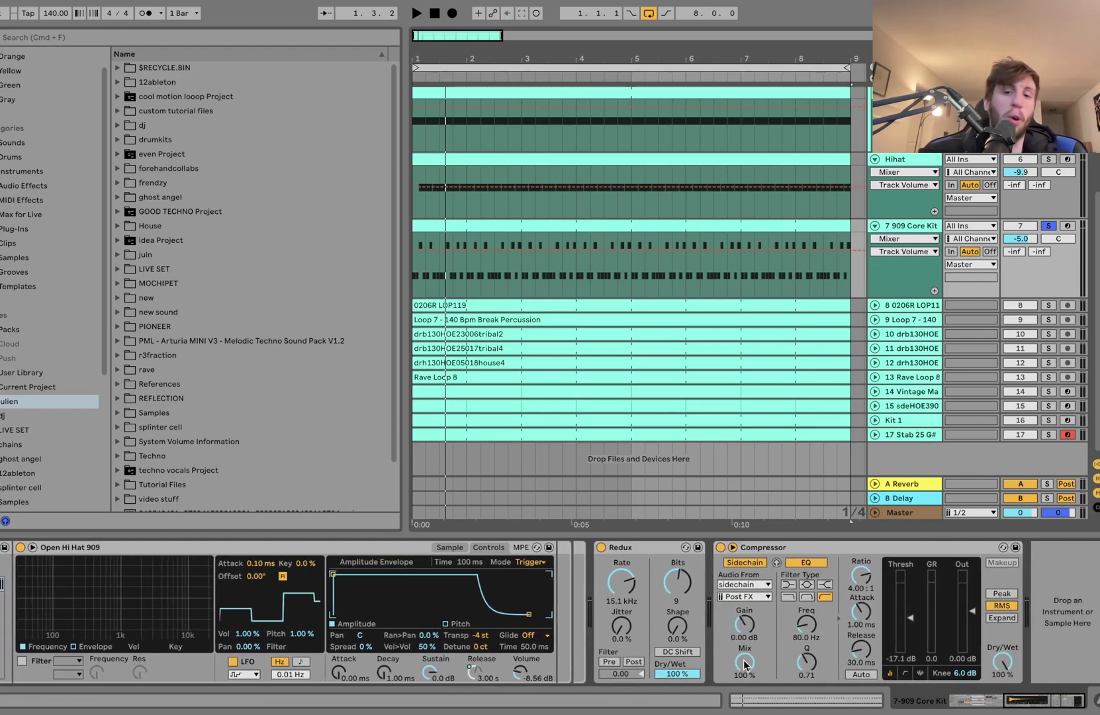
Solo the loop tracks from 8 0206R LOP119 through 13 Rave Loop 8 together and play them.
click(896, 306)
click(928, 378)
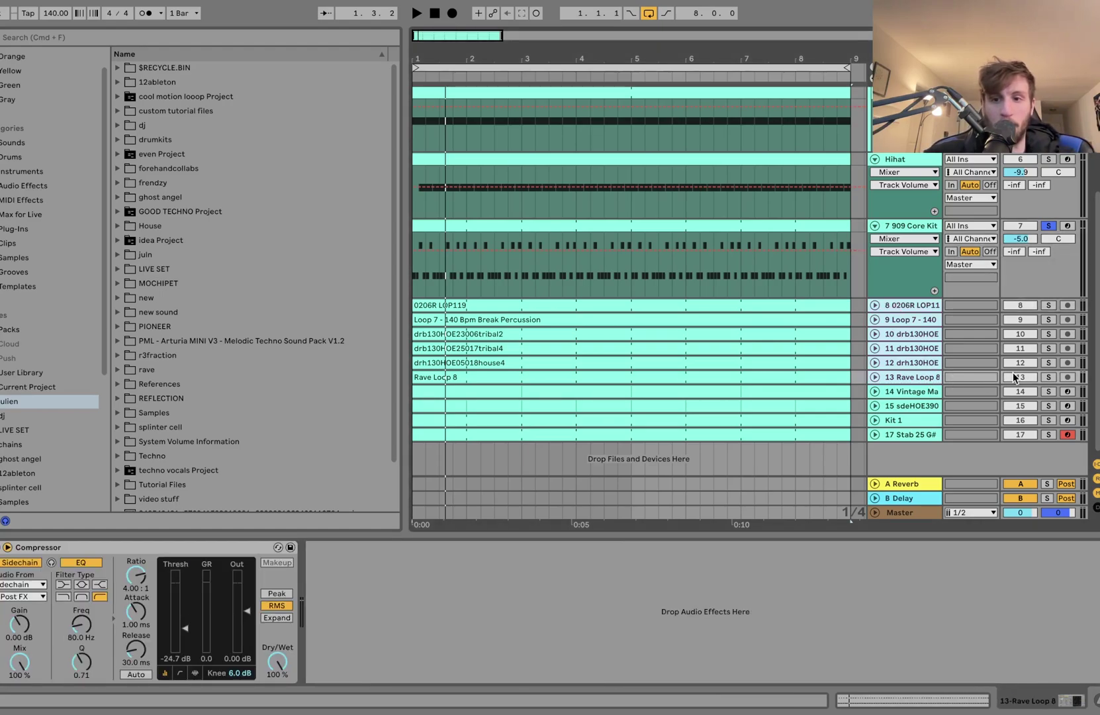
click(1047, 377)
key(space)
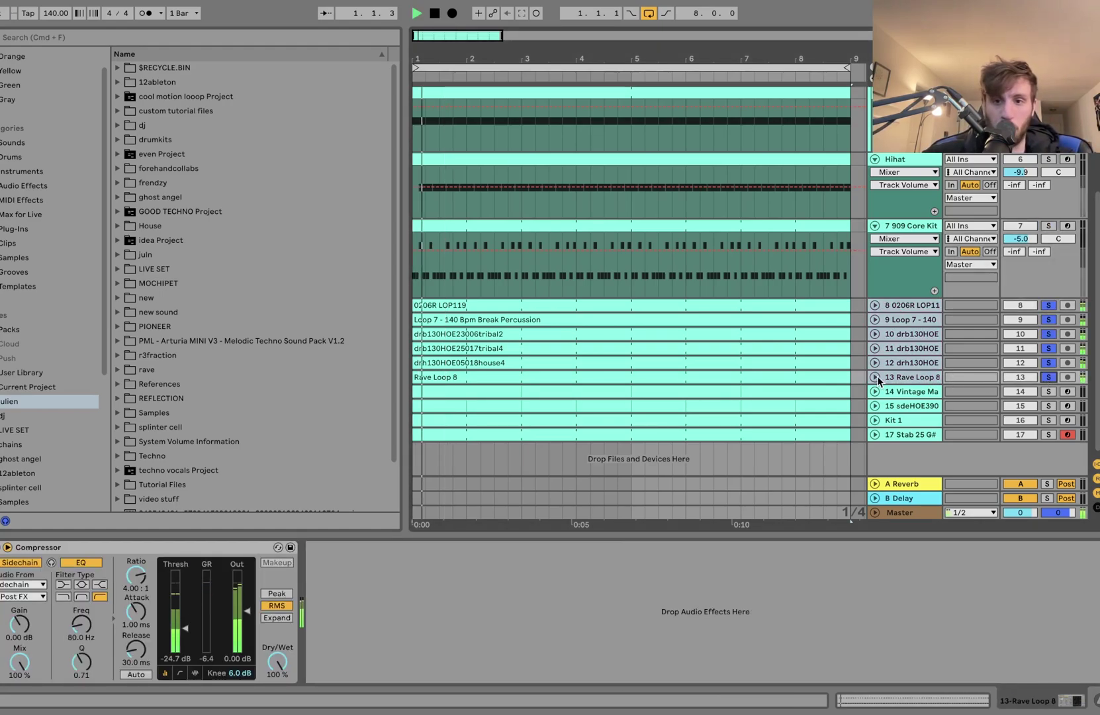
Unfold the six soloed loop tracks to view their waveforms and replay them from the start.
click(874, 377)
scroll(877, 380, down, 6)
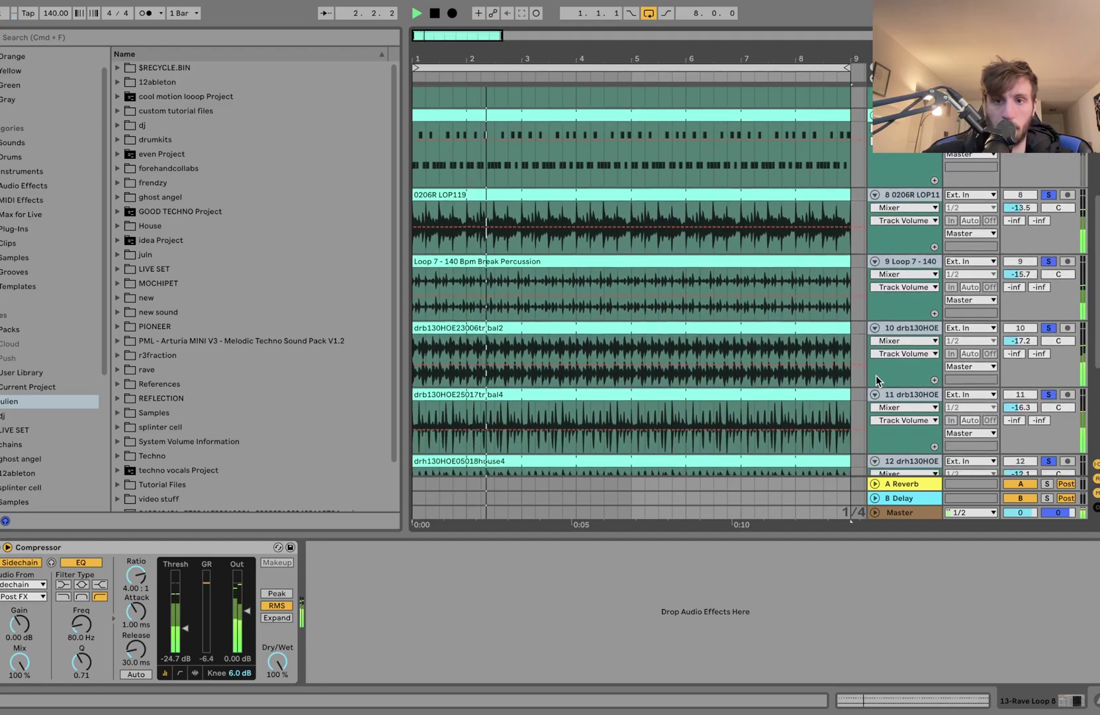
scroll(876, 378, down, 3)
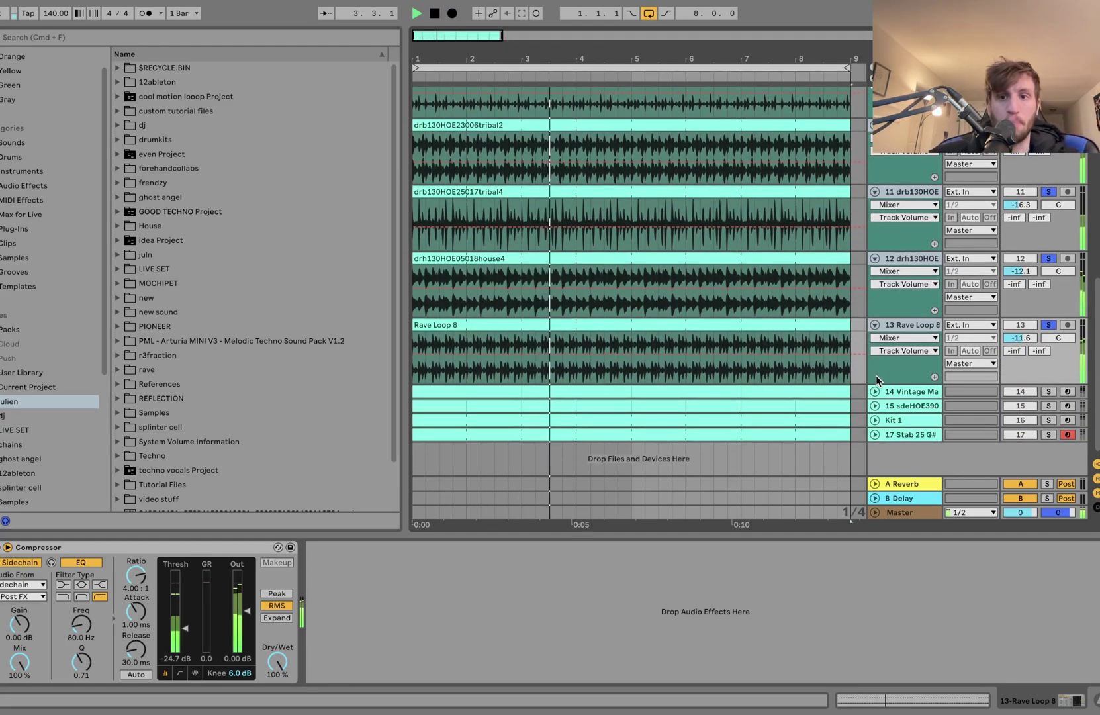
scroll(877, 380, up, 12)
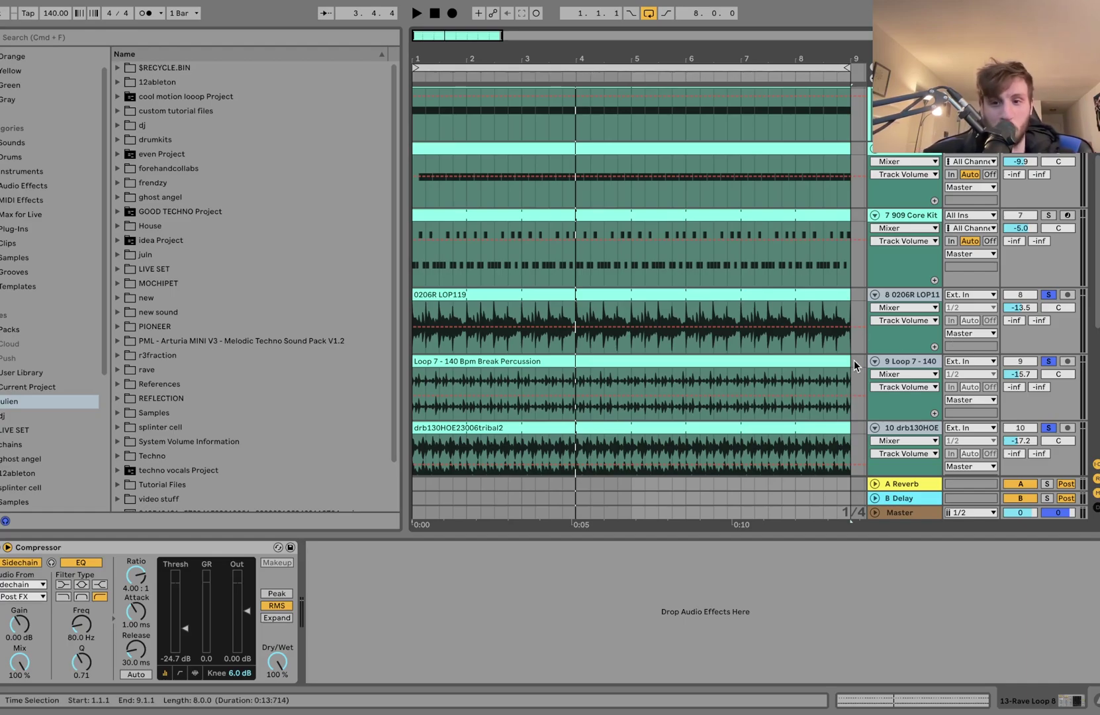
scroll(854, 360, down, 4)
key(space)
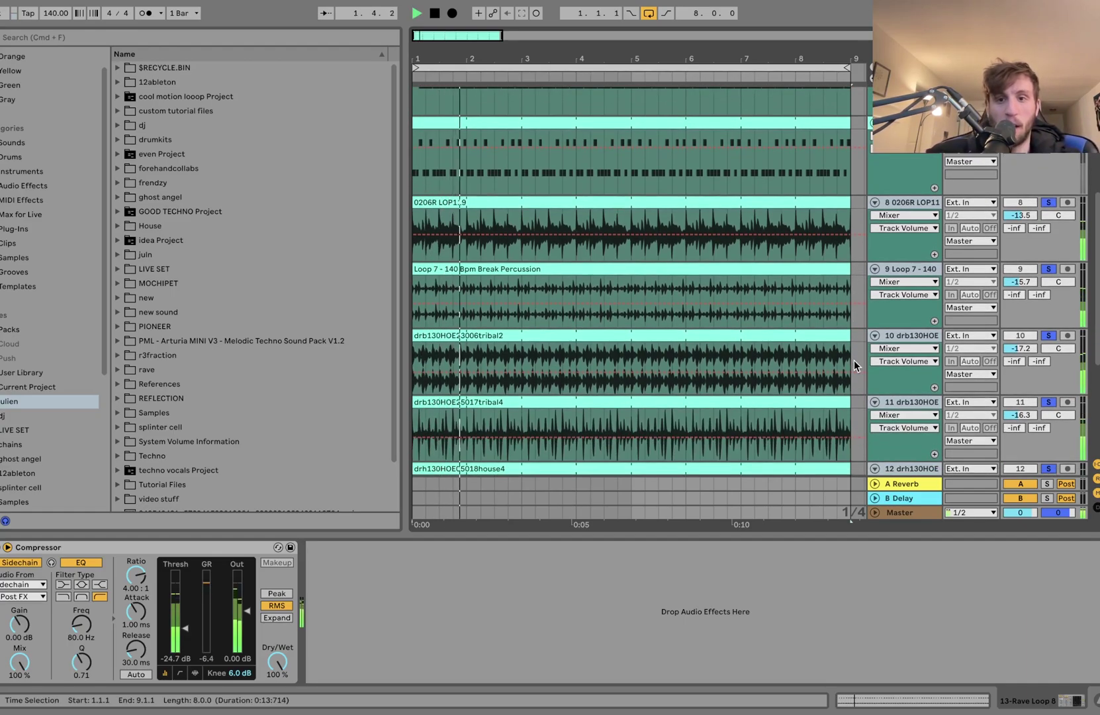
scroll(910, 360, down, 3)
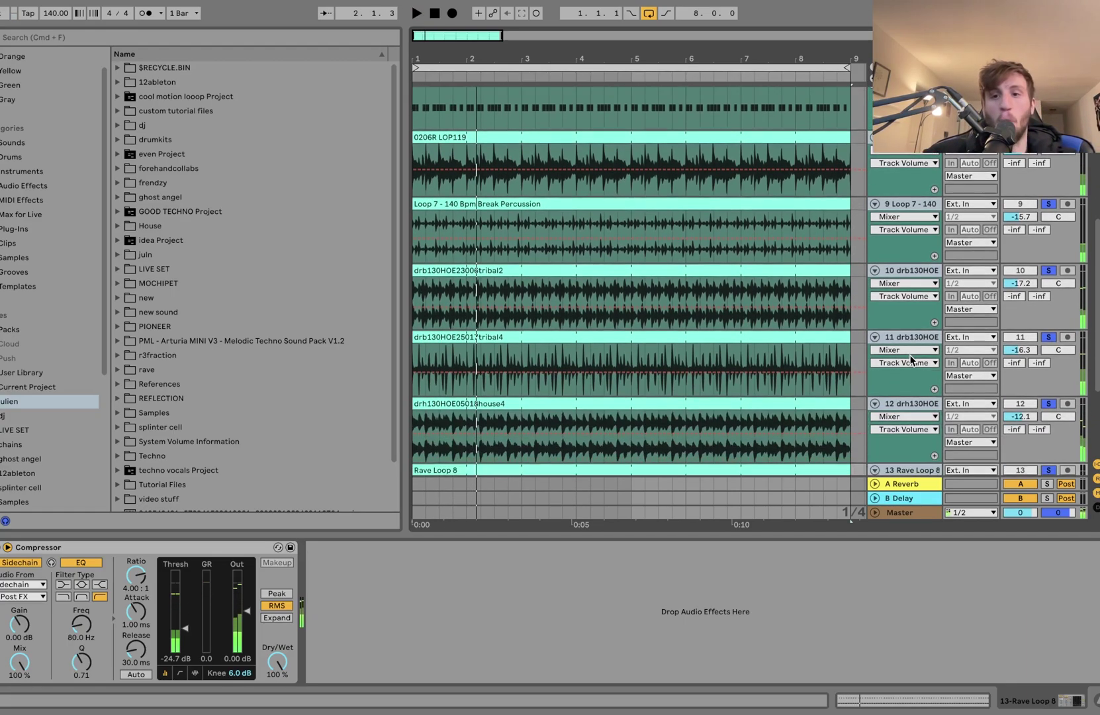
Examine the sidechained Compressors on the tribal2 and tribal4 loop tracks and the volume levels across the loop tracks.
click(898, 270)
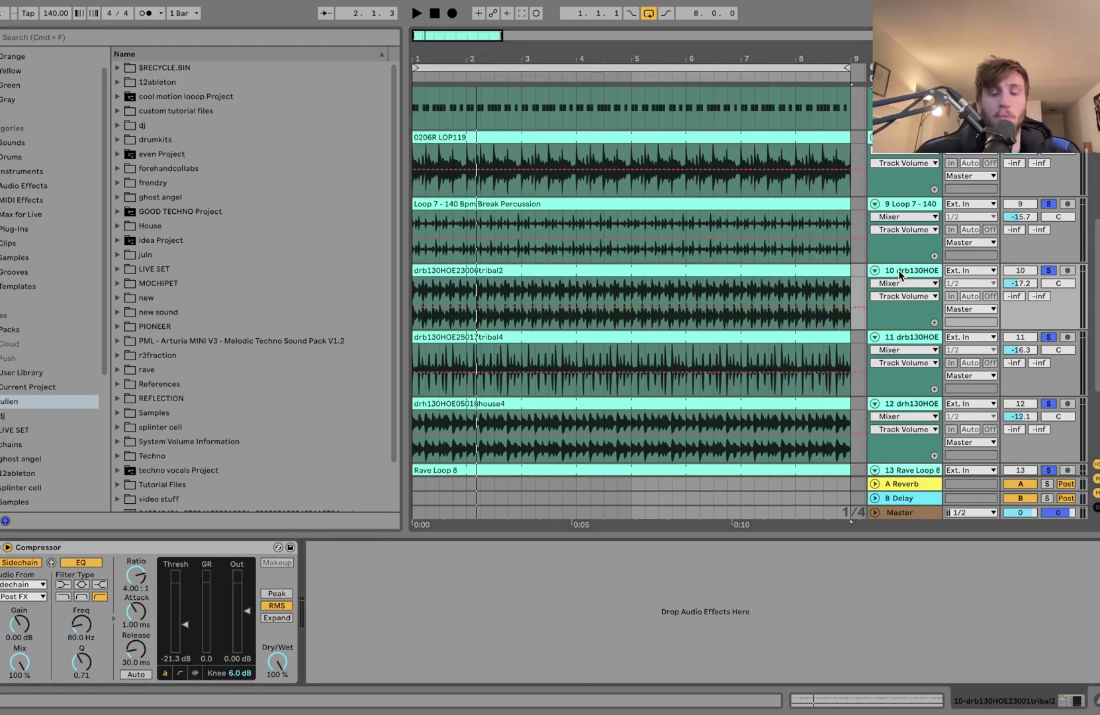
scroll(897, 271, down, 3)
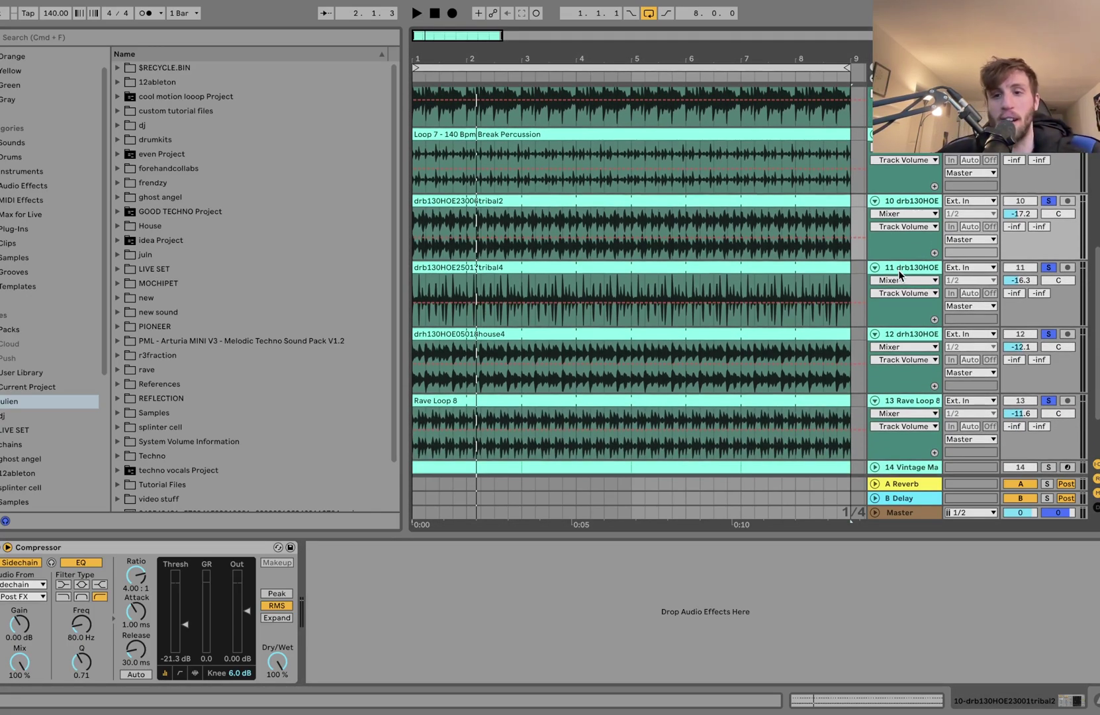
click(899, 275)
scroll(1020, 272, up, 3)
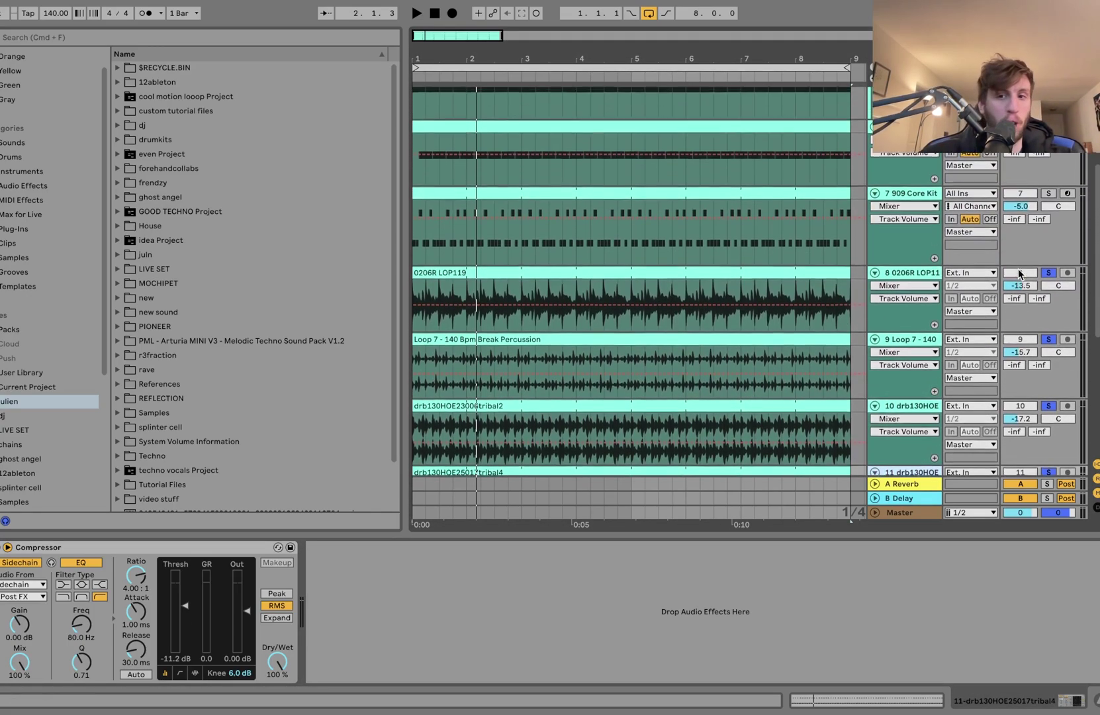
scroll(1017, 268, down, 6)
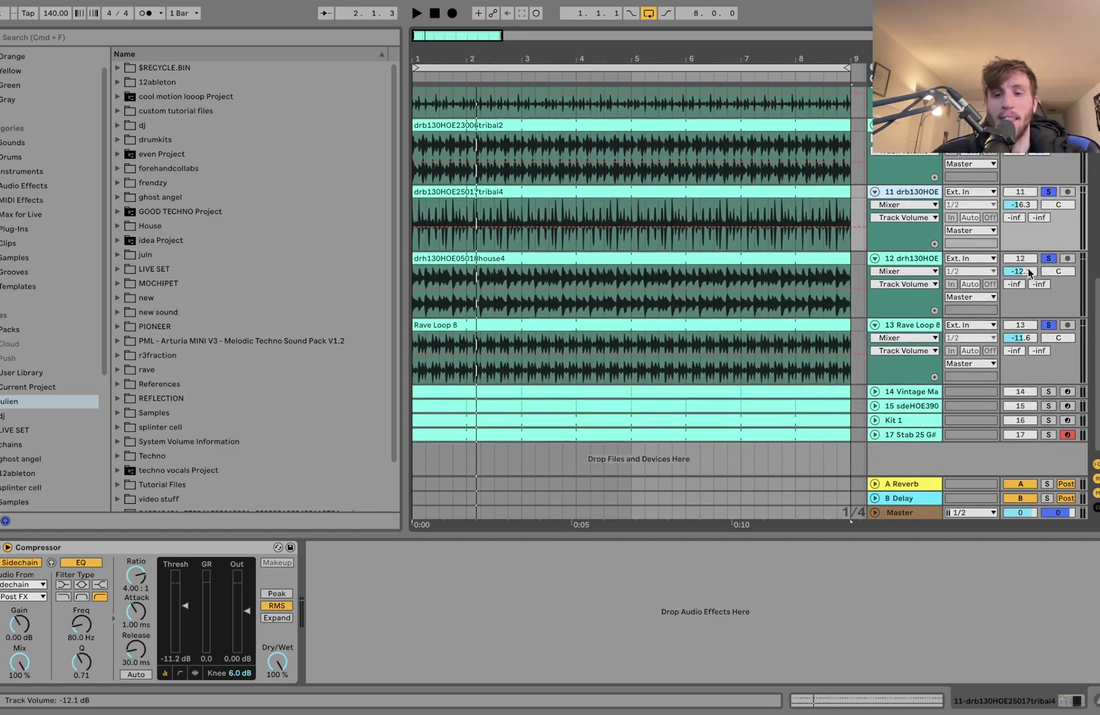
scroll(962, 315, up, 2)
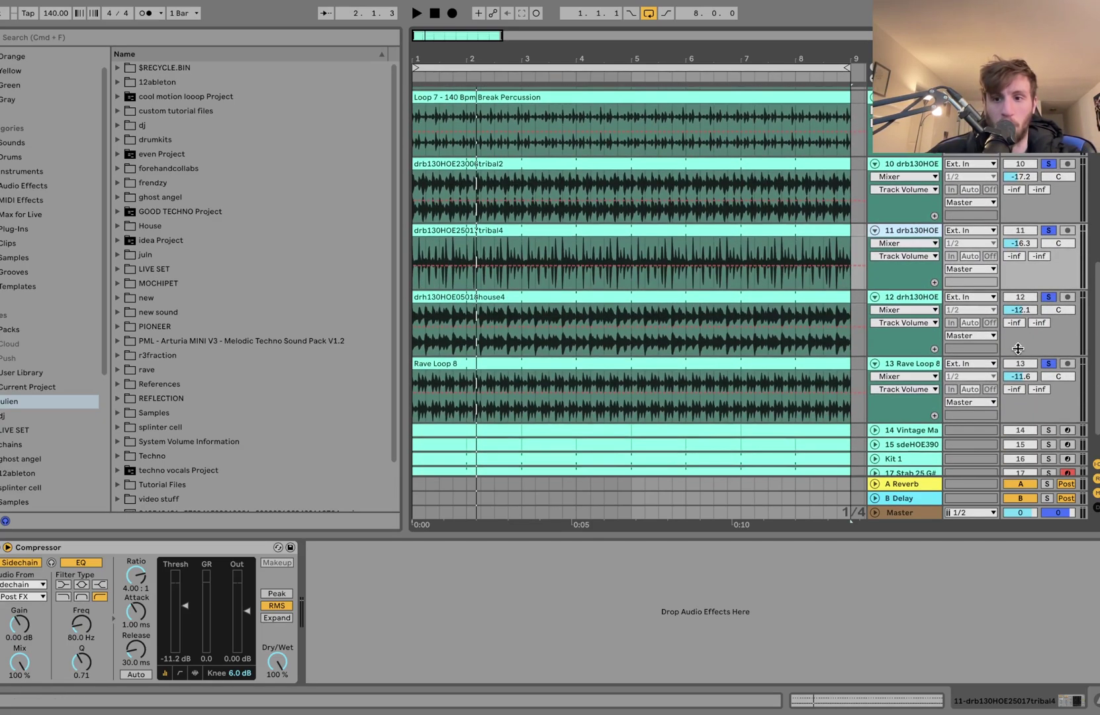
Play the 13 Rave Loop 8 track soloed with its Compressor shown.
click(1048, 364)
click(920, 364)
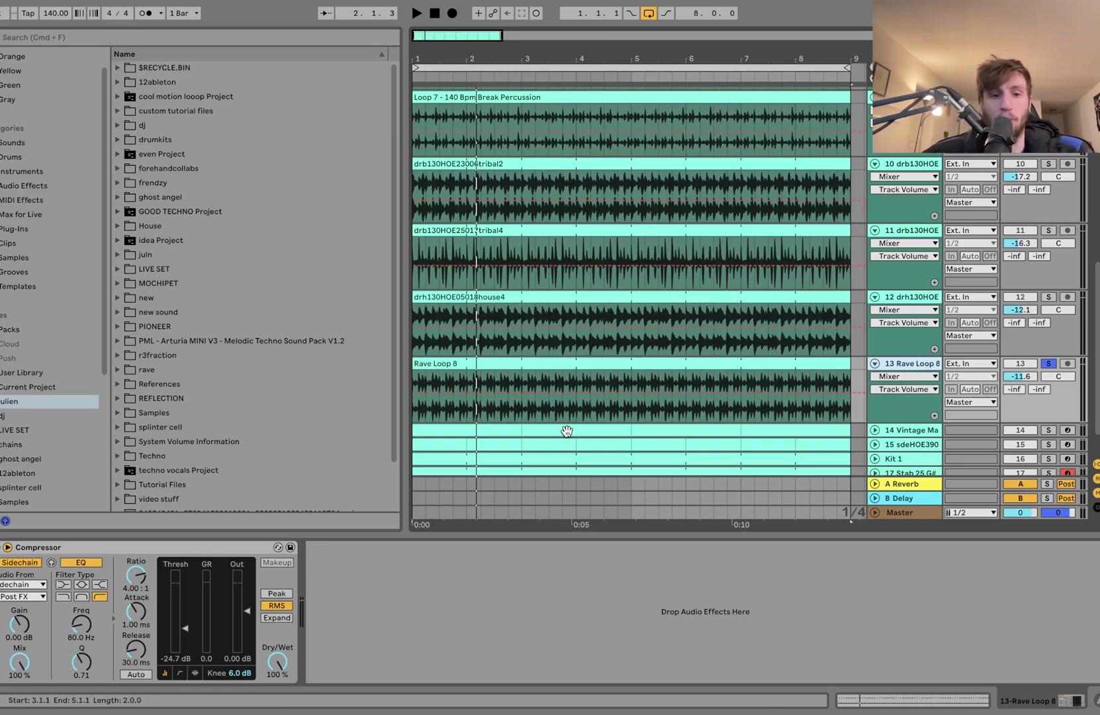
click(424, 522)
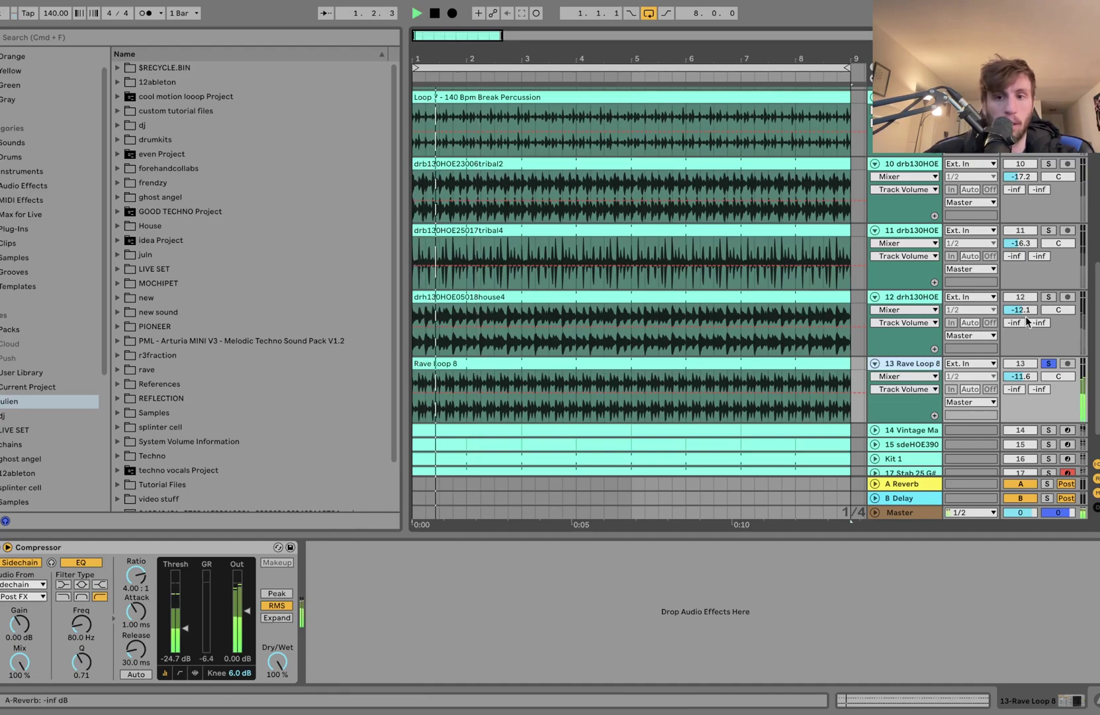
Play the drh130HOE05018house4 loop on track 12 soloed, and together with 13 Rave Loop 8.
click(1047, 295)
click(897, 295)
key(space)
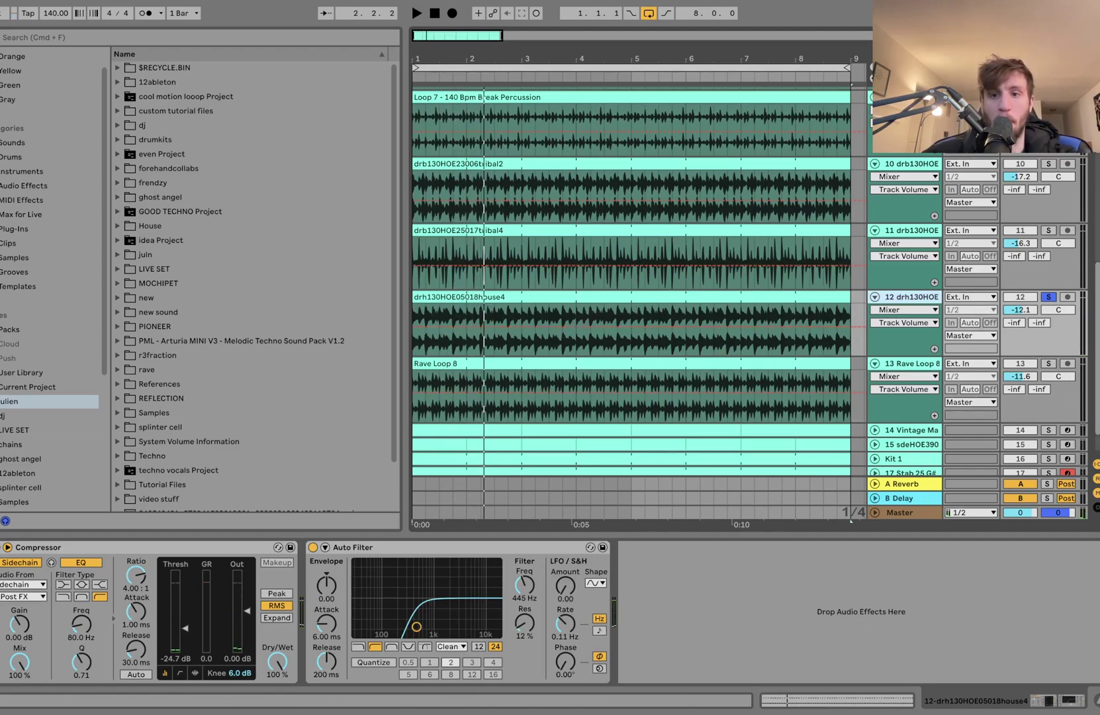
key(space)
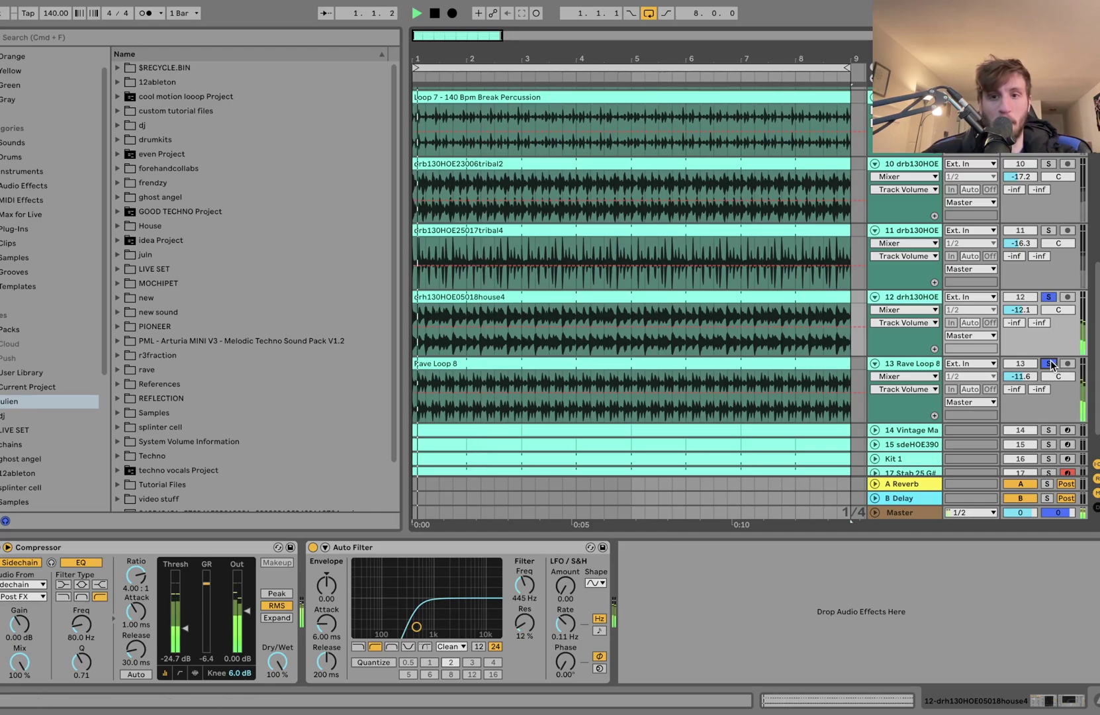
Play the drb130HOE25017tribal4 loop on track 11 soloed with its Compressor shown.
scroll(1050, 363, down, 1)
scroll(1050, 359, up, 2)
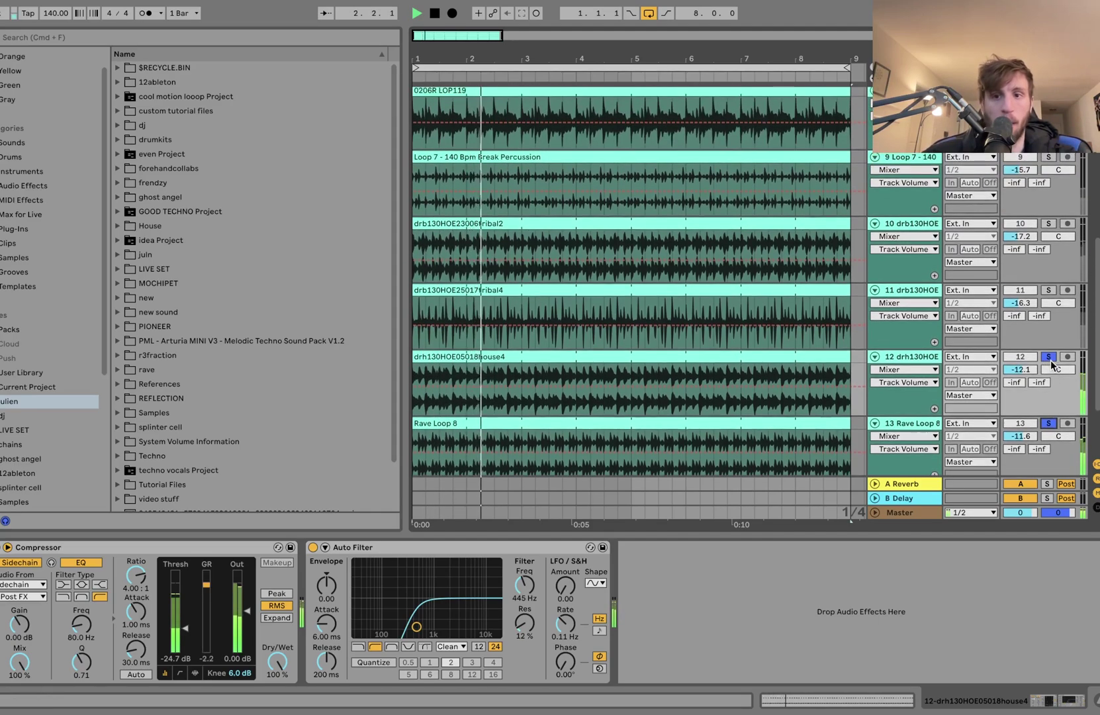
click(1047, 291)
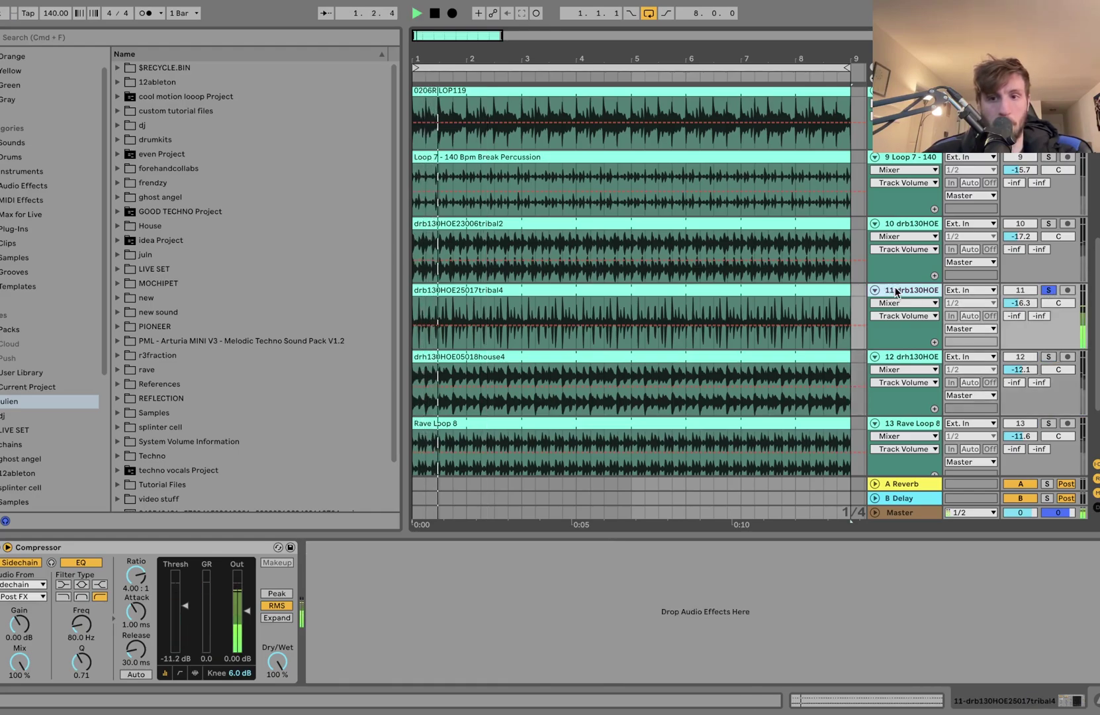
Play the tribal4, house4 and Rave Loop 8 loops on tracks 11, 12 and 13 soloed together.
scroll(896, 291, down, 3)
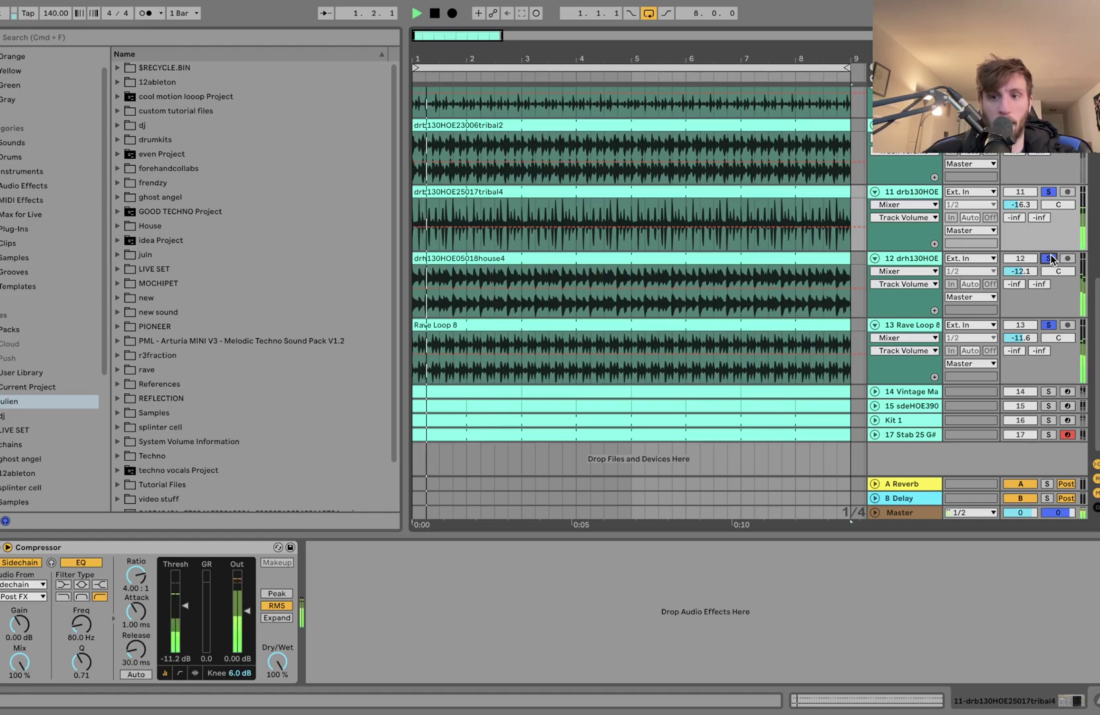
scroll(1054, 291, up, 4)
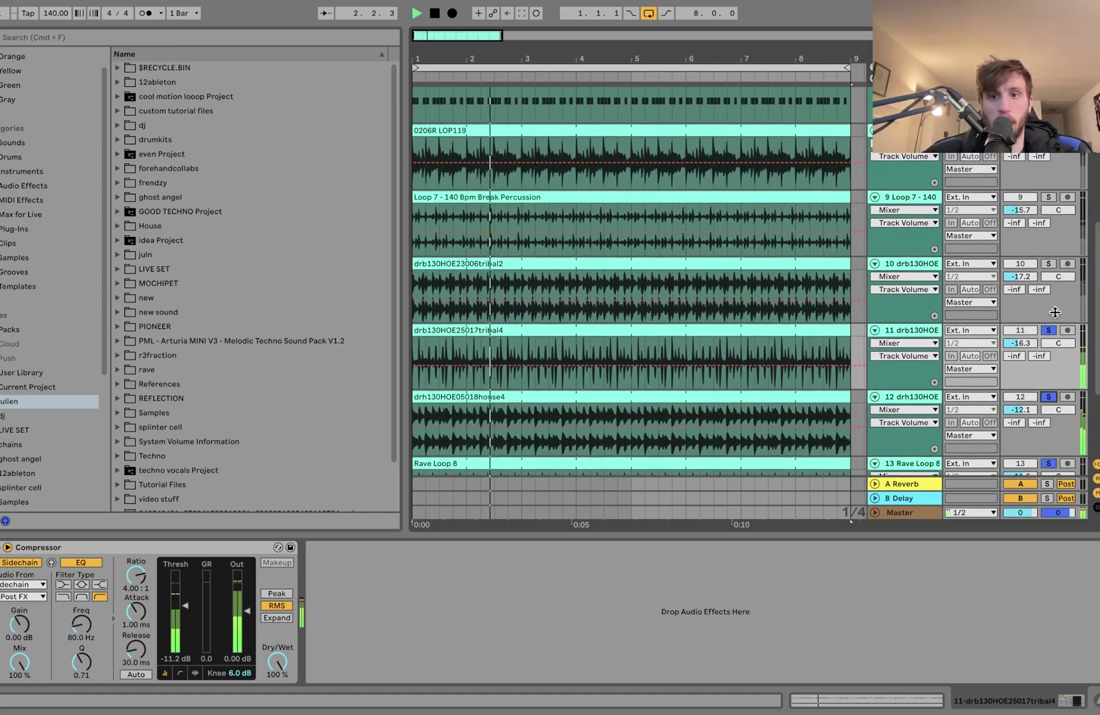
scroll(1055, 312, up, 1)
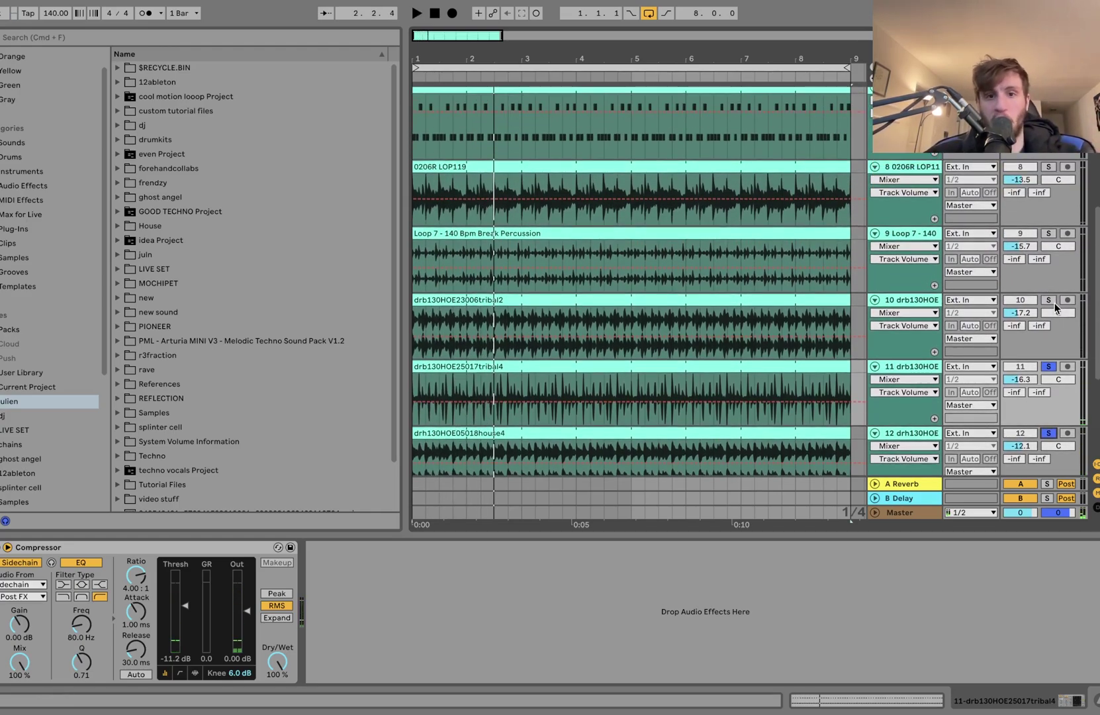
Play the drb130HOE23006tribal2 loop on track 10 soloed with its Compressor shown.
click(1048, 300)
scroll(911, 308, down, 5)
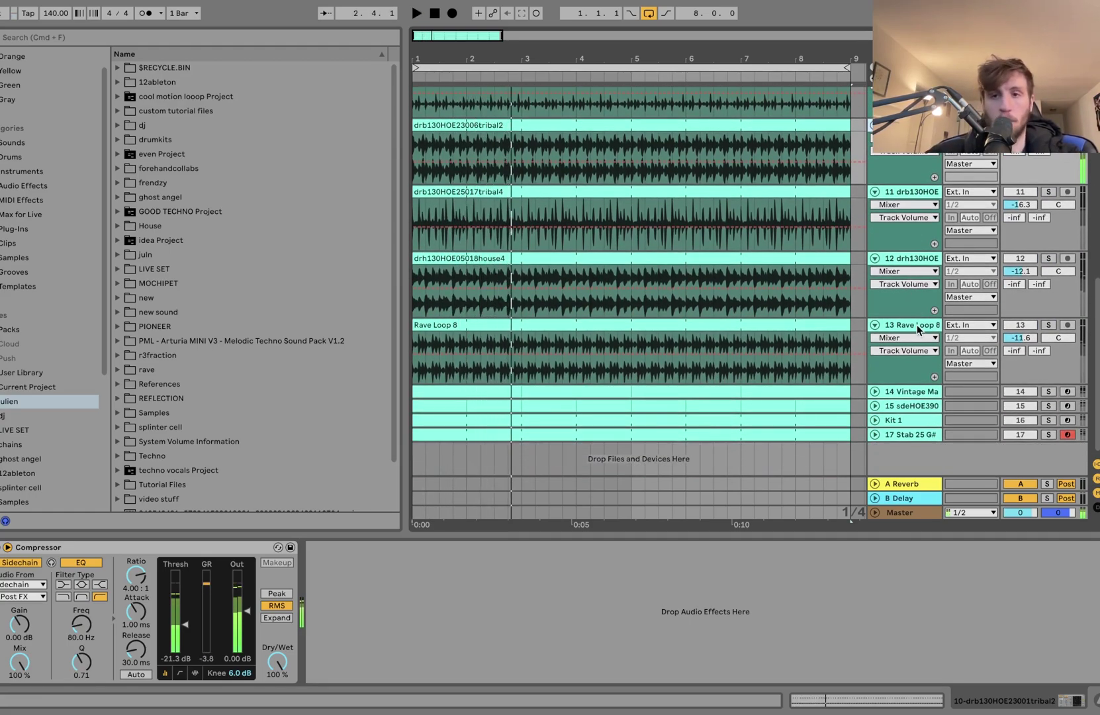
scroll(919, 339, up, 5)
scroll(1017, 289, up, 2)
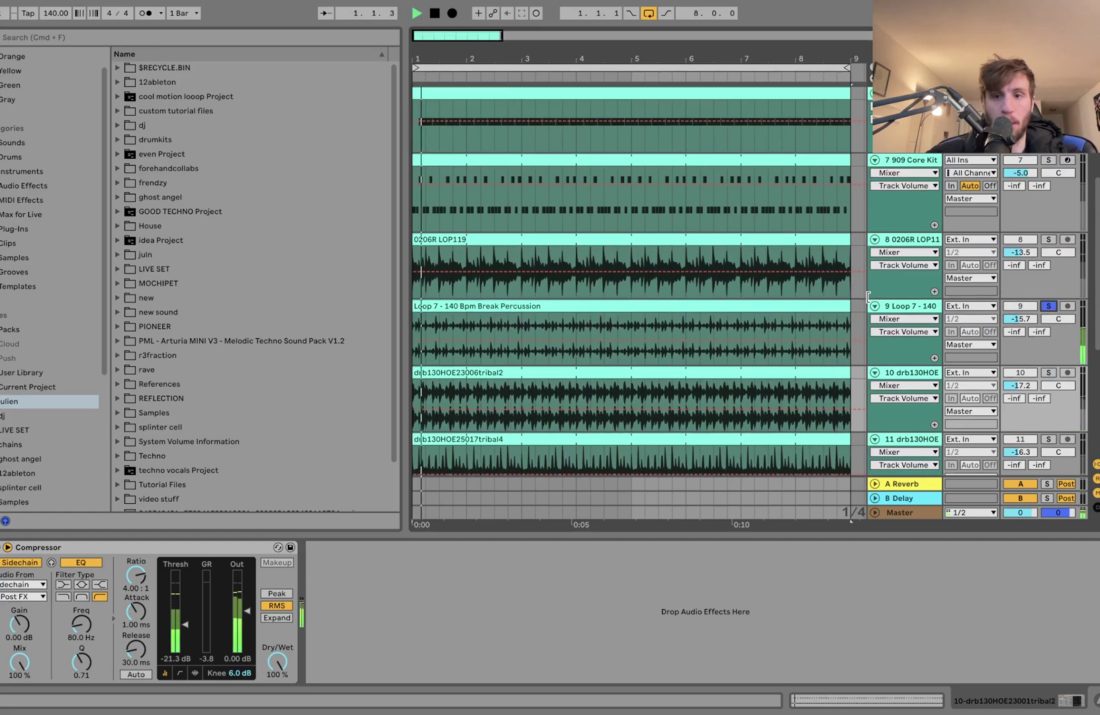
Play the Loop 7 percussion on track 9 and 0206R LOP119 on track 8, each soloed with its devices shown.
click(1048, 307)
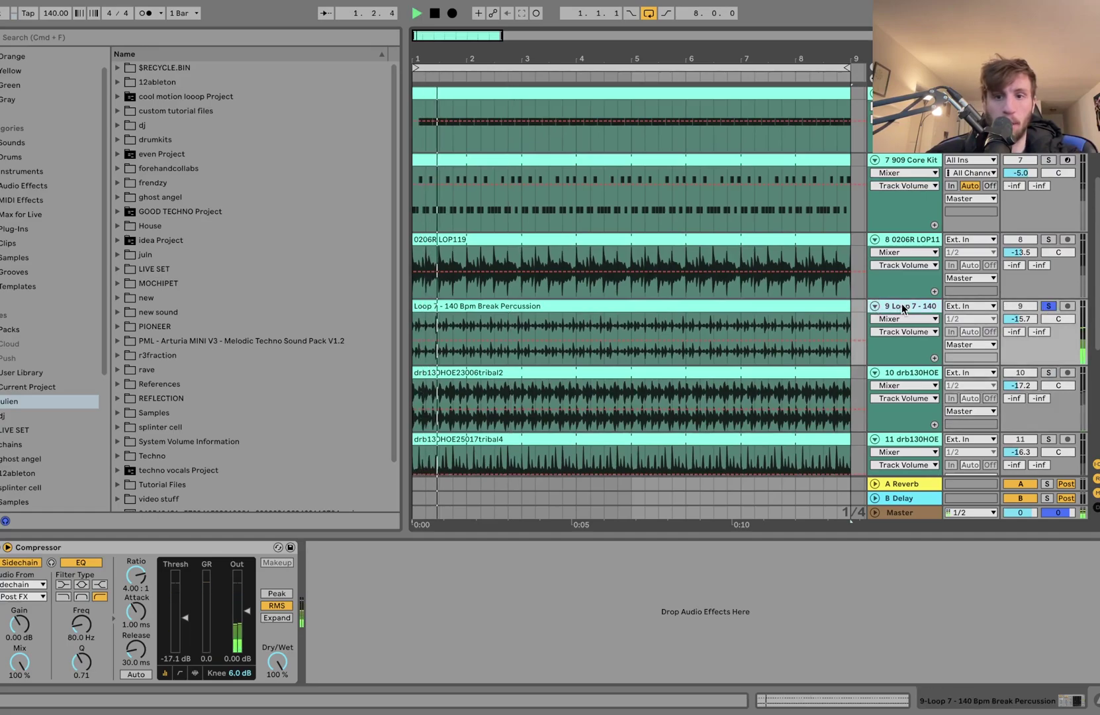
click(495, 321)
scroll(495, 321, down, 2)
key(space)
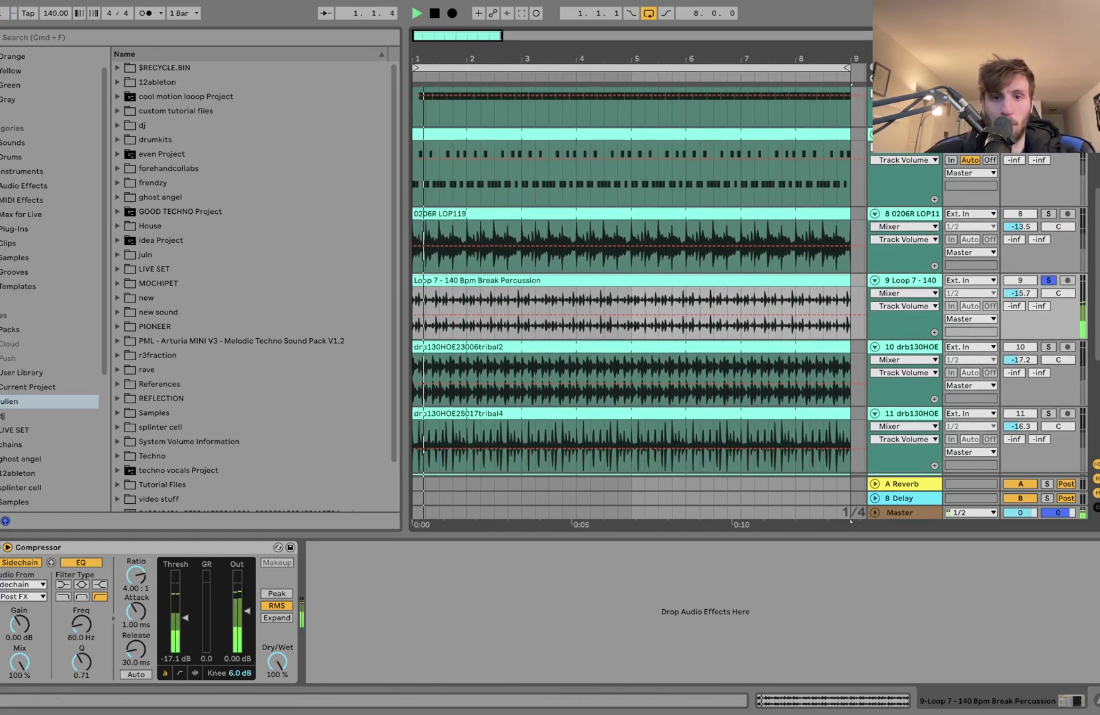
click(900, 213)
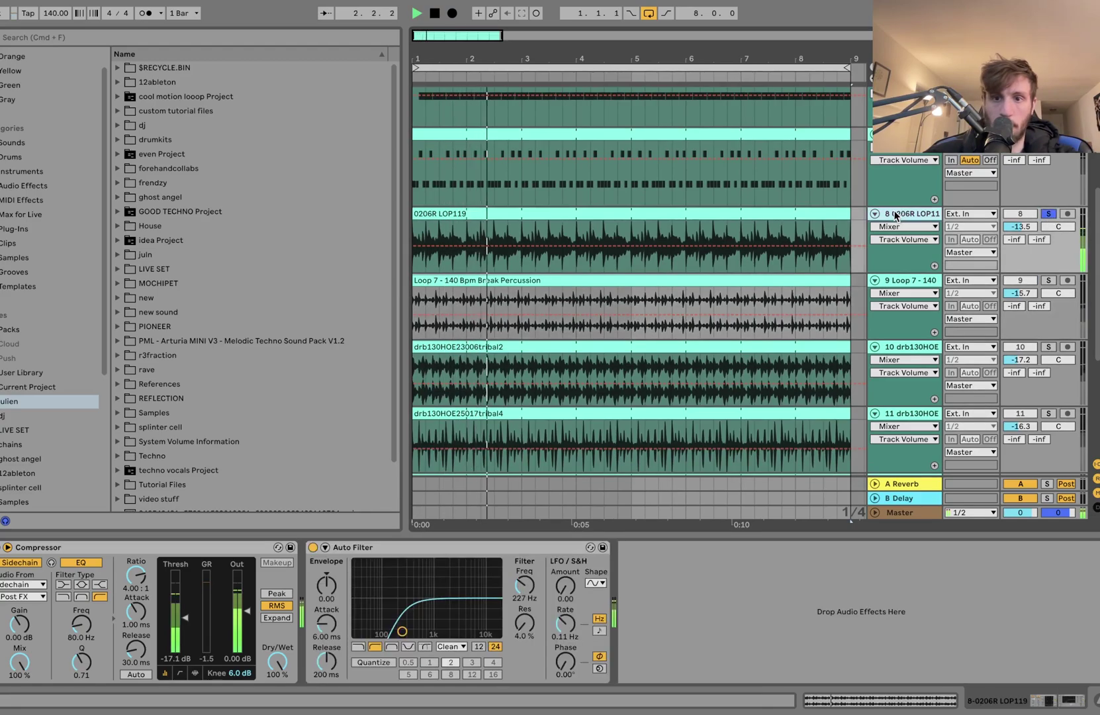
key(space)
Play the loops on tracks 8 to 13 soloed together and examine the devices on tracks 13, 9 and 8.
scroll(792, 318, down, 4)
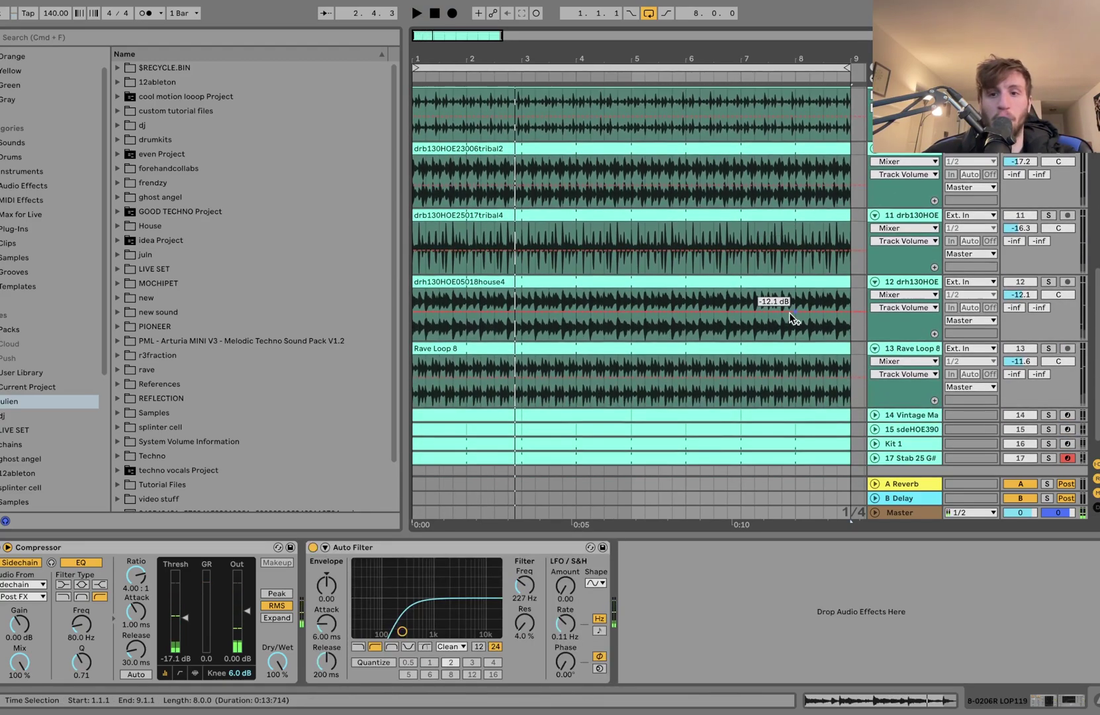
click(928, 349)
scroll(928, 350, up, 5)
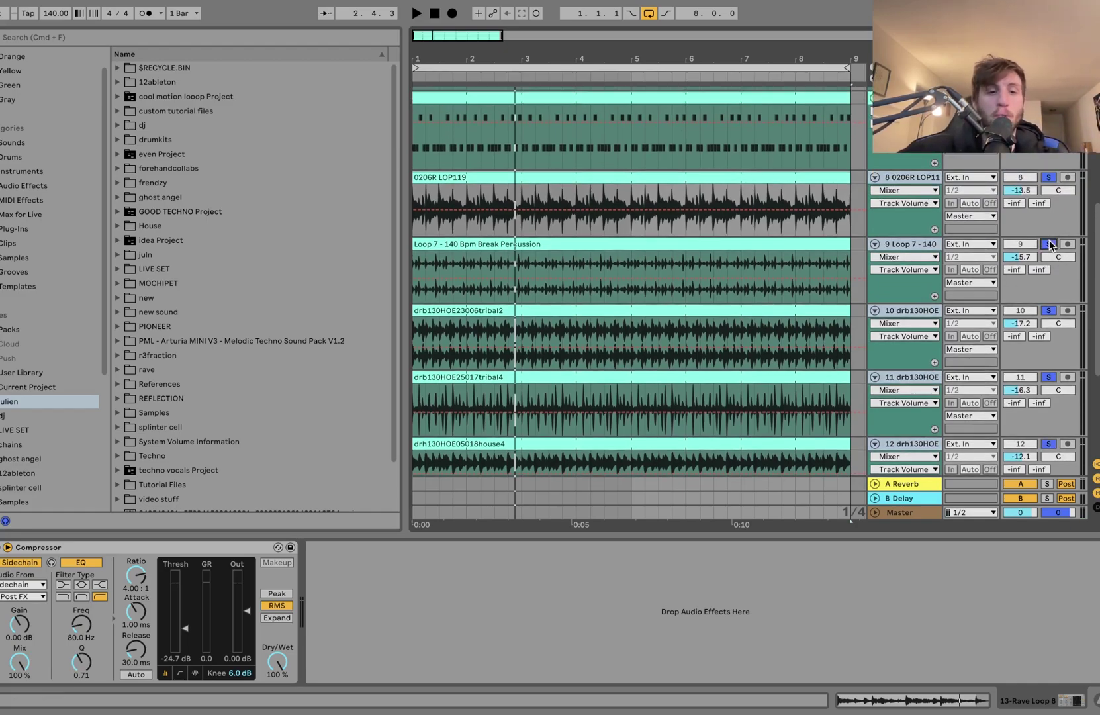
key(space)
click(916, 245)
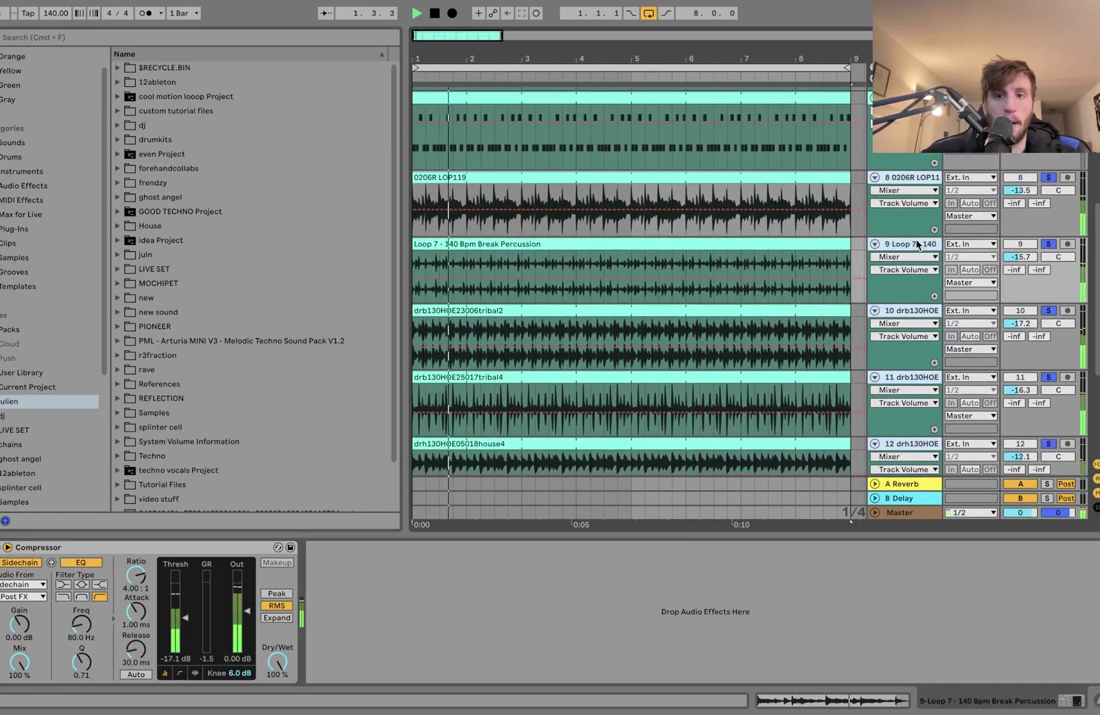
click(917, 177)
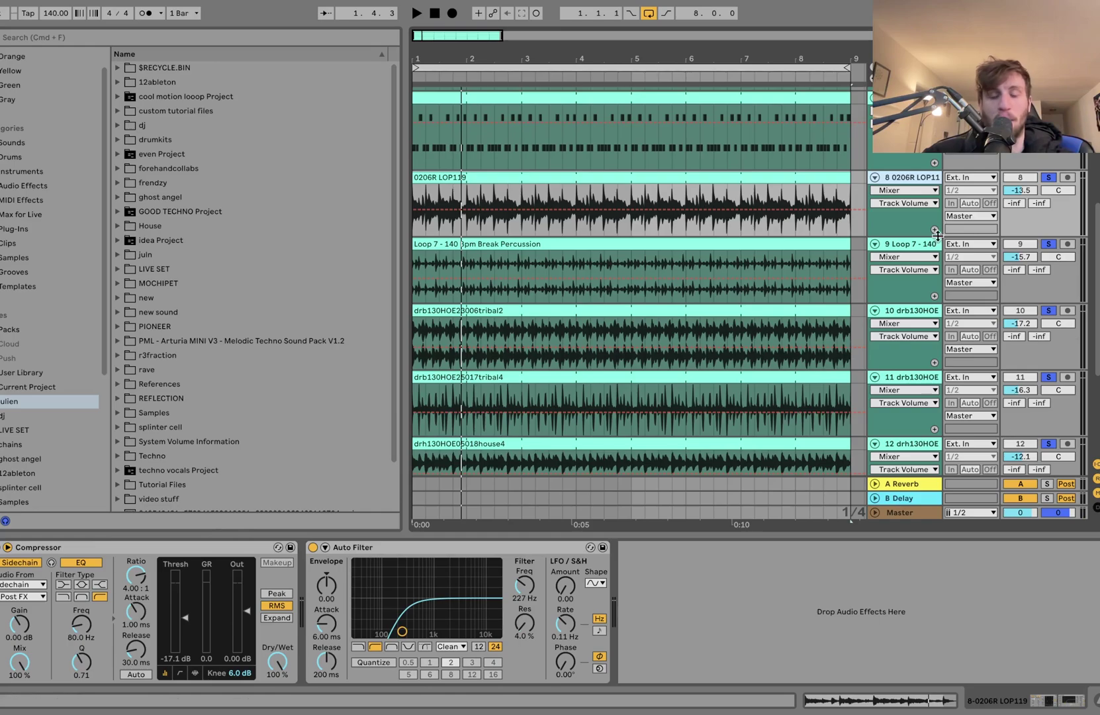
click(916, 245)
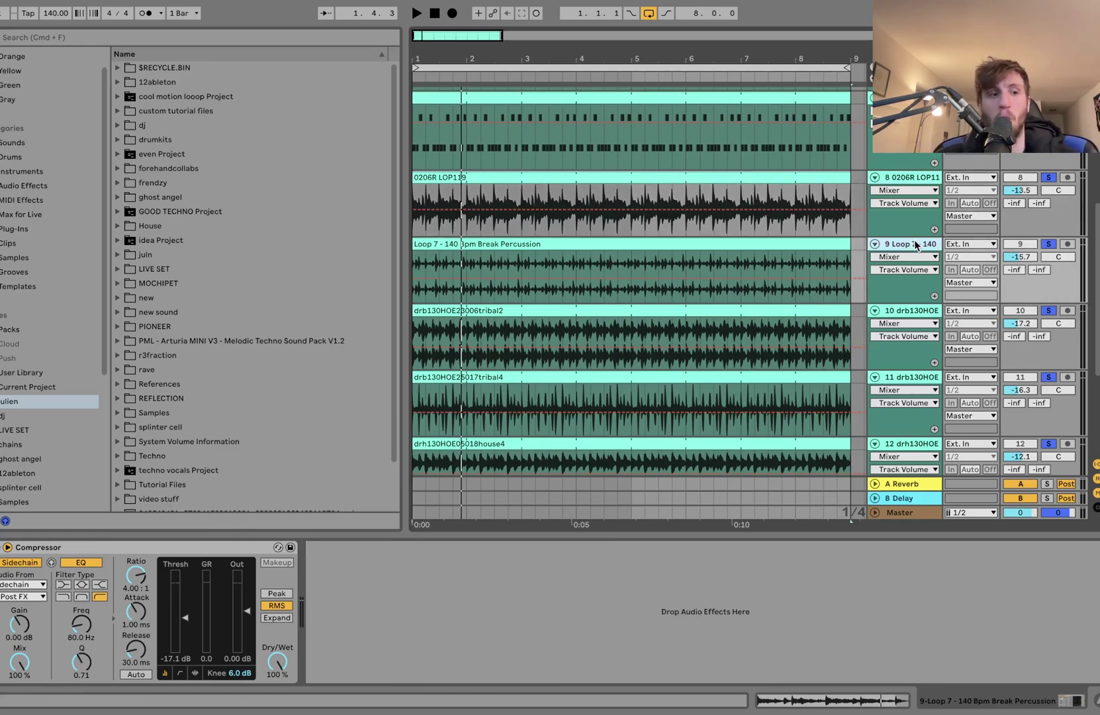
Unfold tracks 14 Vintage Madman Kit and 15 sdeHOE39001snare2 while the soloed loops play.
scroll(917, 244, down, 5)
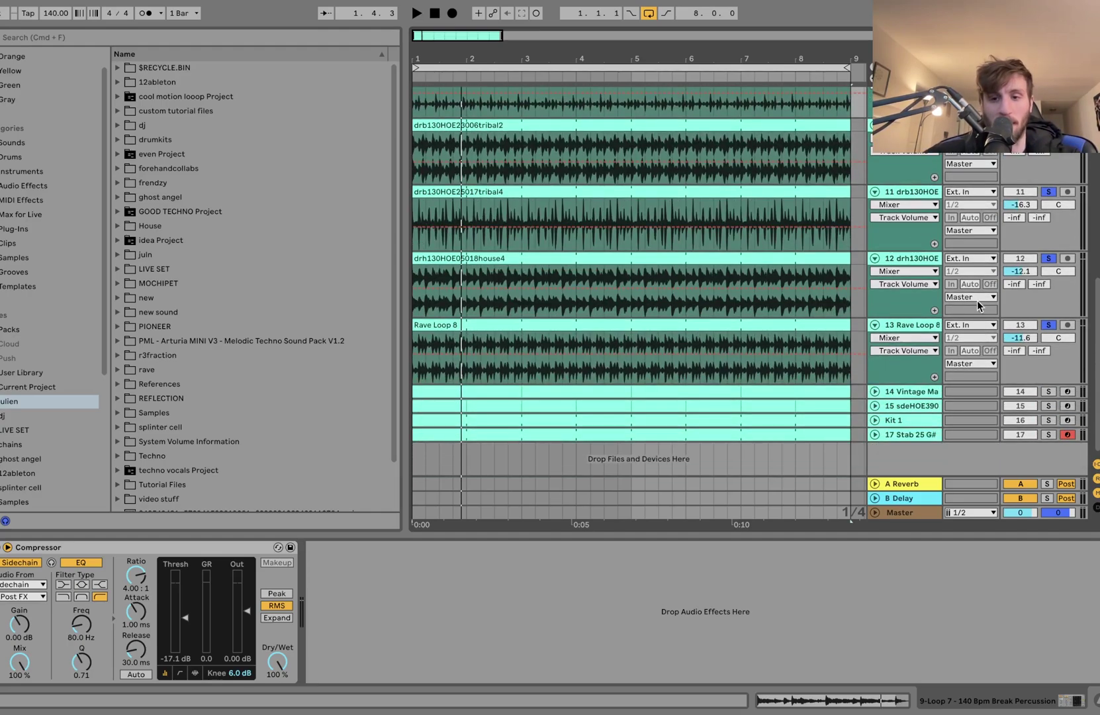
key(space)
click(874, 391)
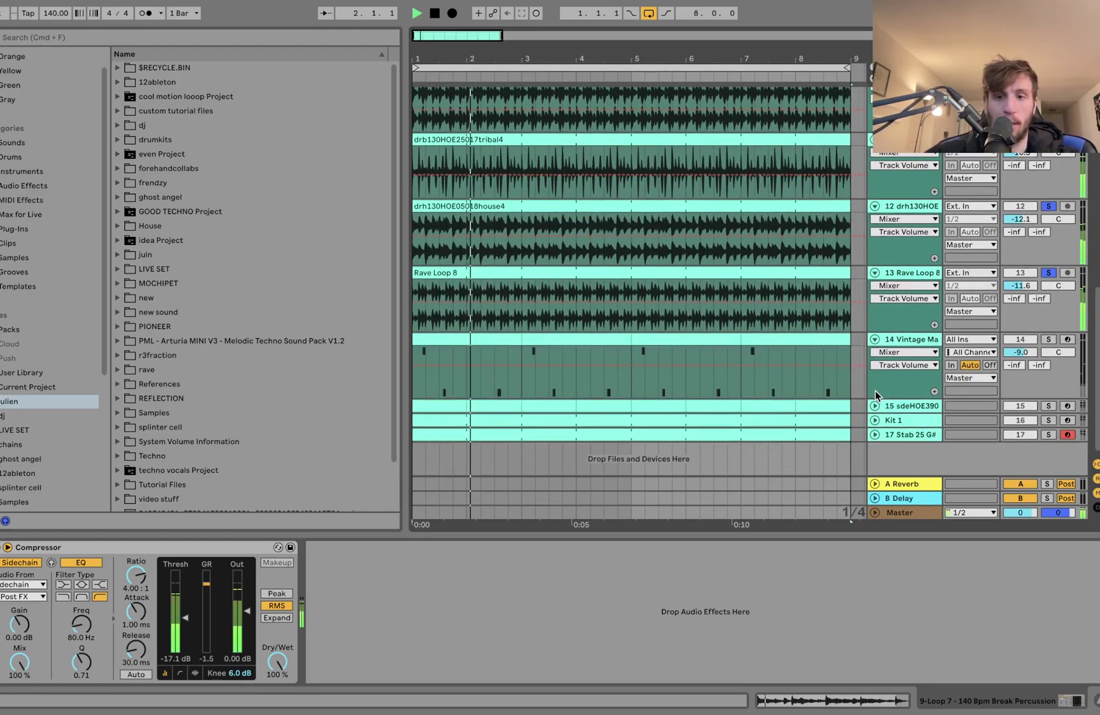
click(874, 406)
key(space)
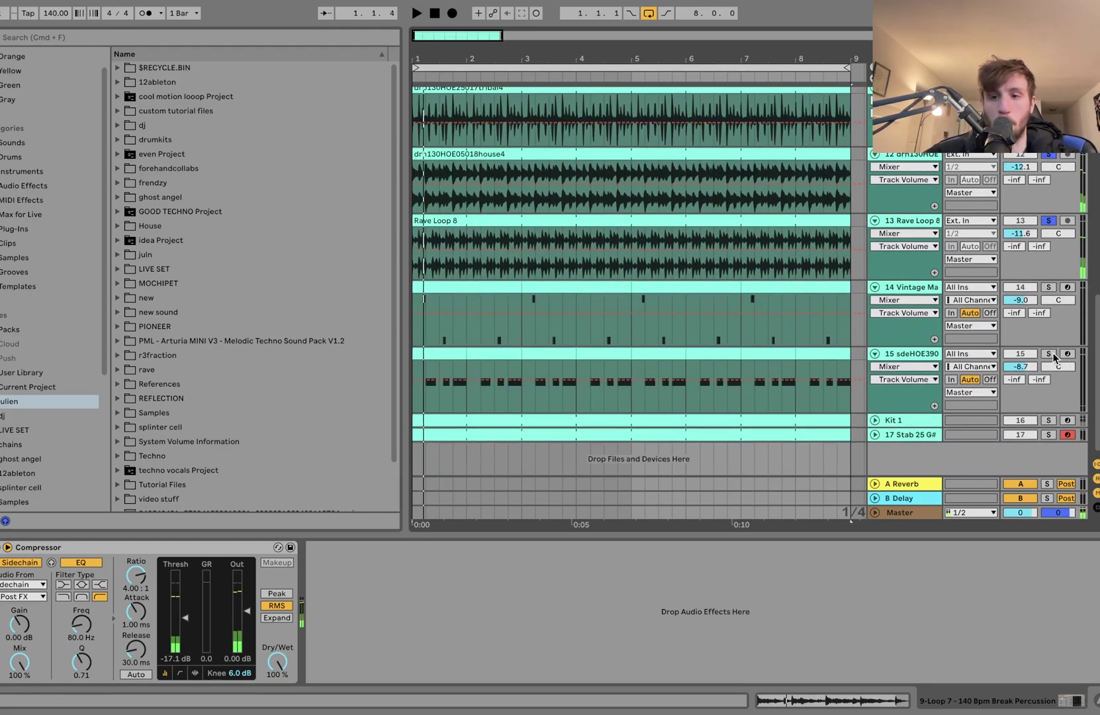
Play 14 Vintage Madman Kit soloed with its drum rack shown, and show the Drums category in the browser.
click(1051, 354)
click(1048, 287)
click(940, 287)
key(space)
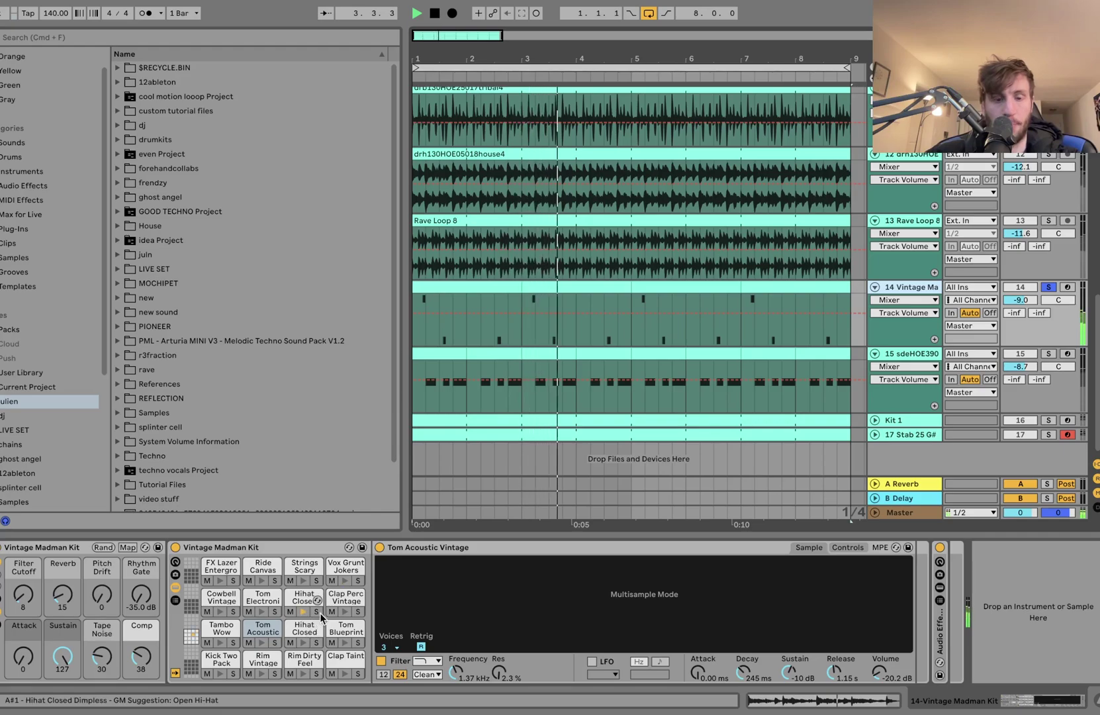
click(41, 159)
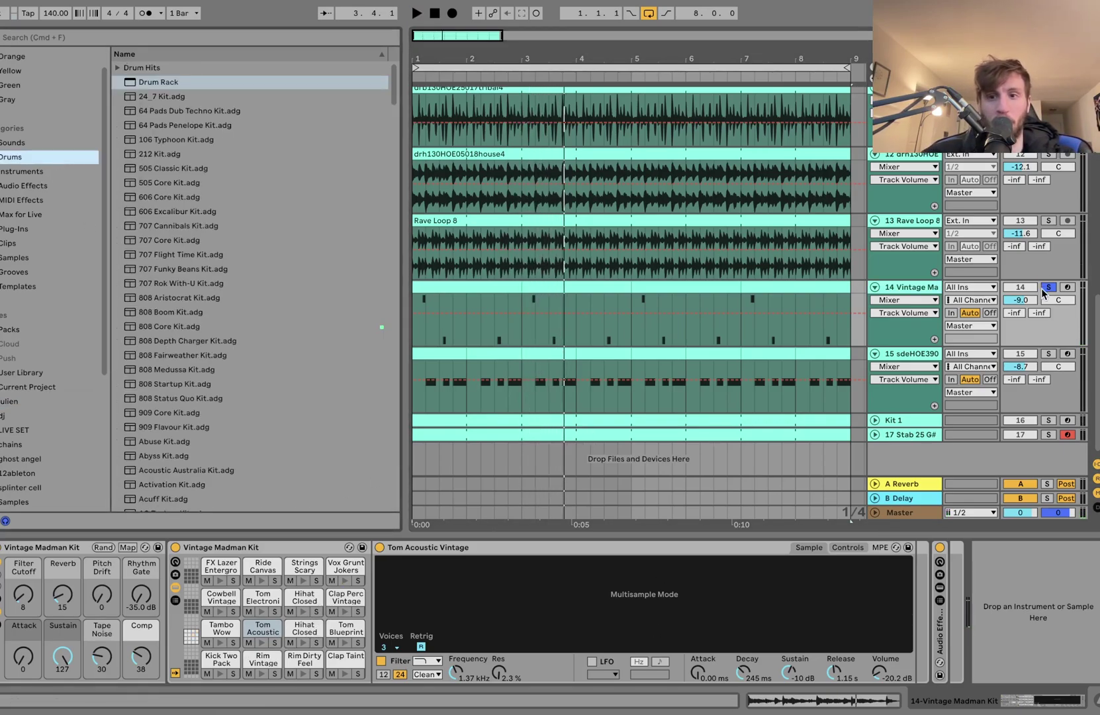
Play the full mix without any solo, and solo track 14 again.
click(1048, 288)
key(space)
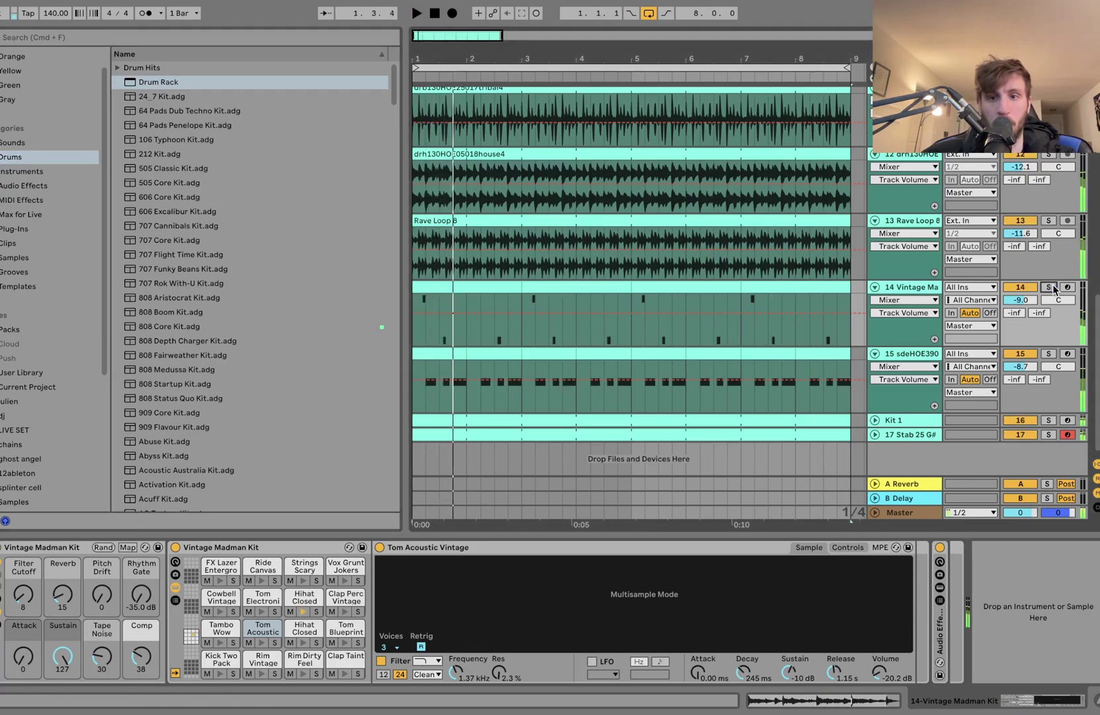
click(1050, 287)
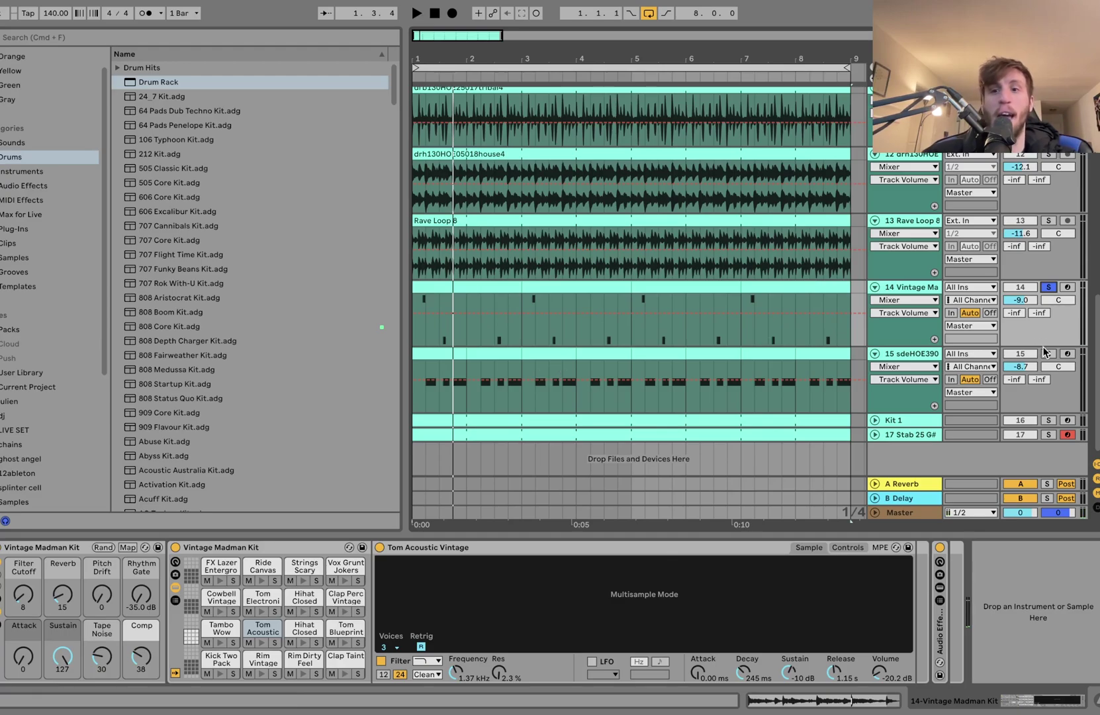
Play the sdeHOE39001snare2 track soloed with its sample shown and look over the other tracks.
click(910, 354)
key(space)
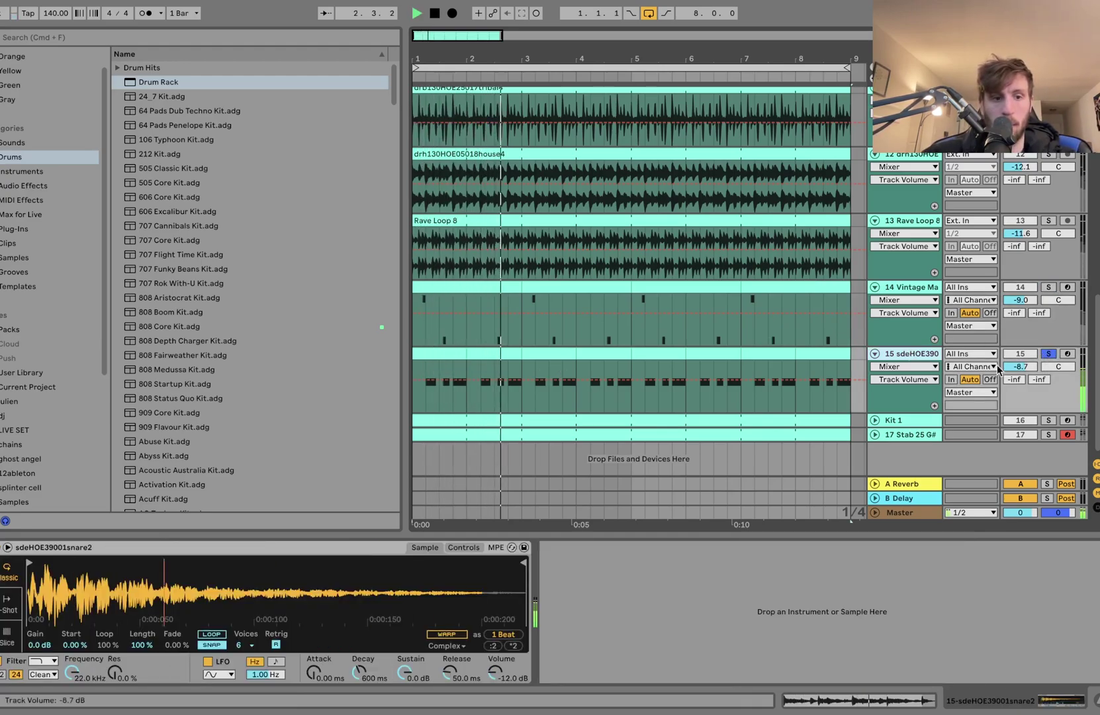
scroll(806, 407, up, 10)
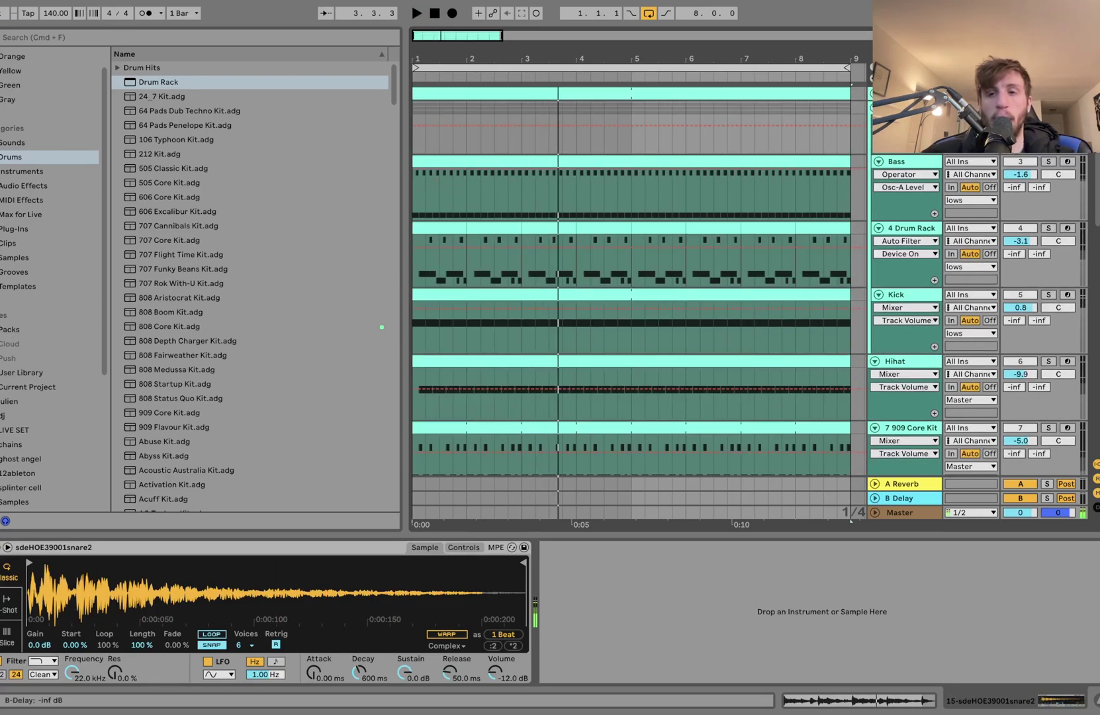
scroll(632, 277, down, 10)
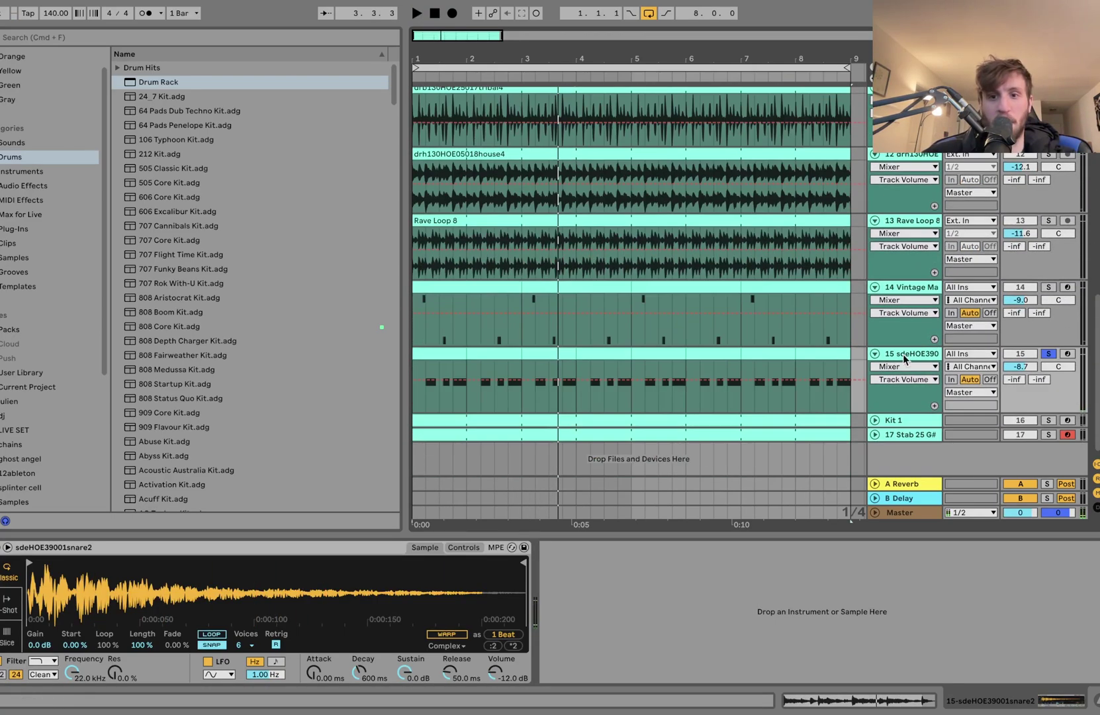
scroll(926, 355, up, 5)
scroll(953, 354, down, 5)
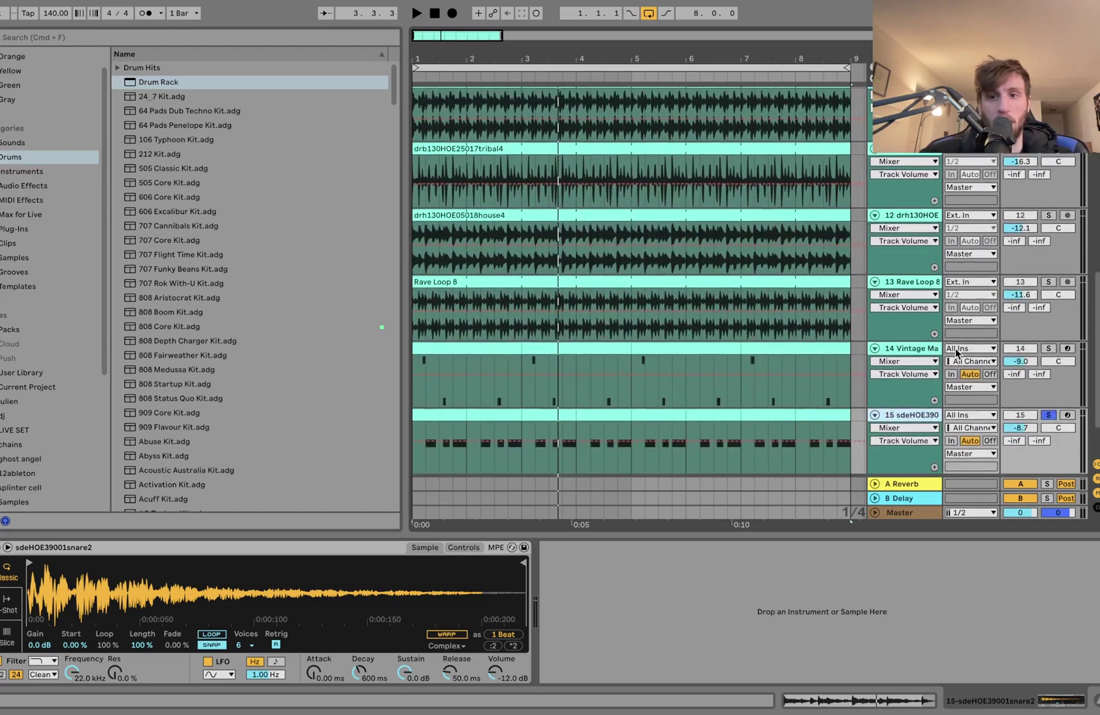
key(space)
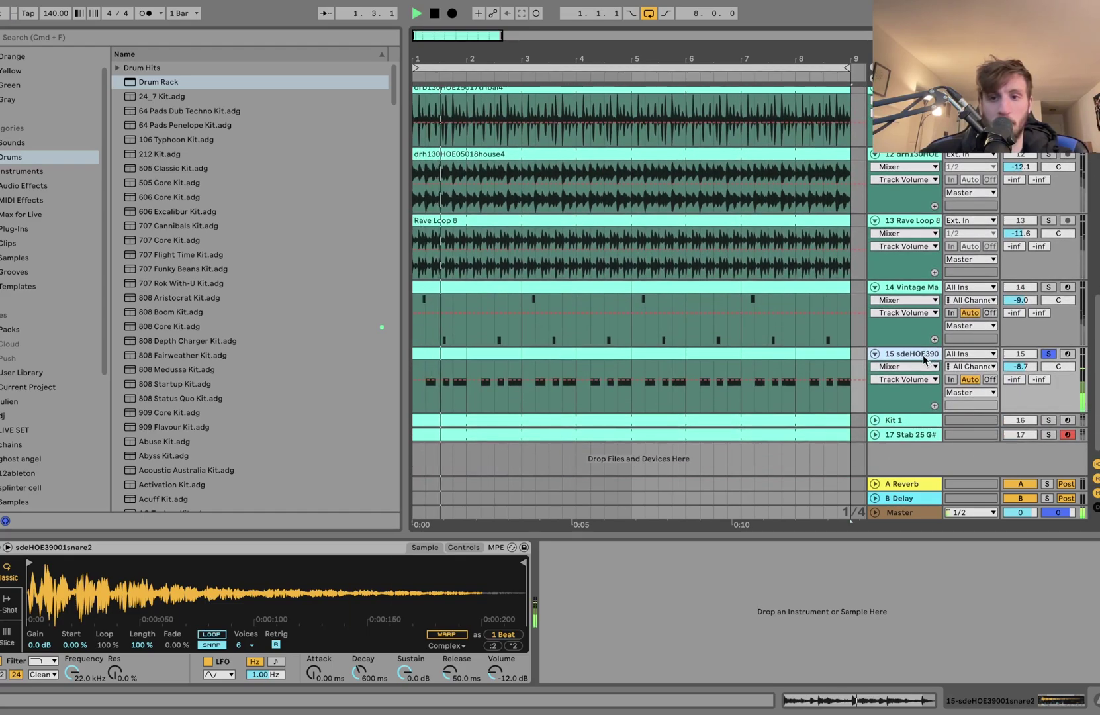
Play the track 15 snare soloed together with 13 Rave Loop 8, and on its own.
scroll(923, 354, up, 2)
scroll(923, 354, up, 4)
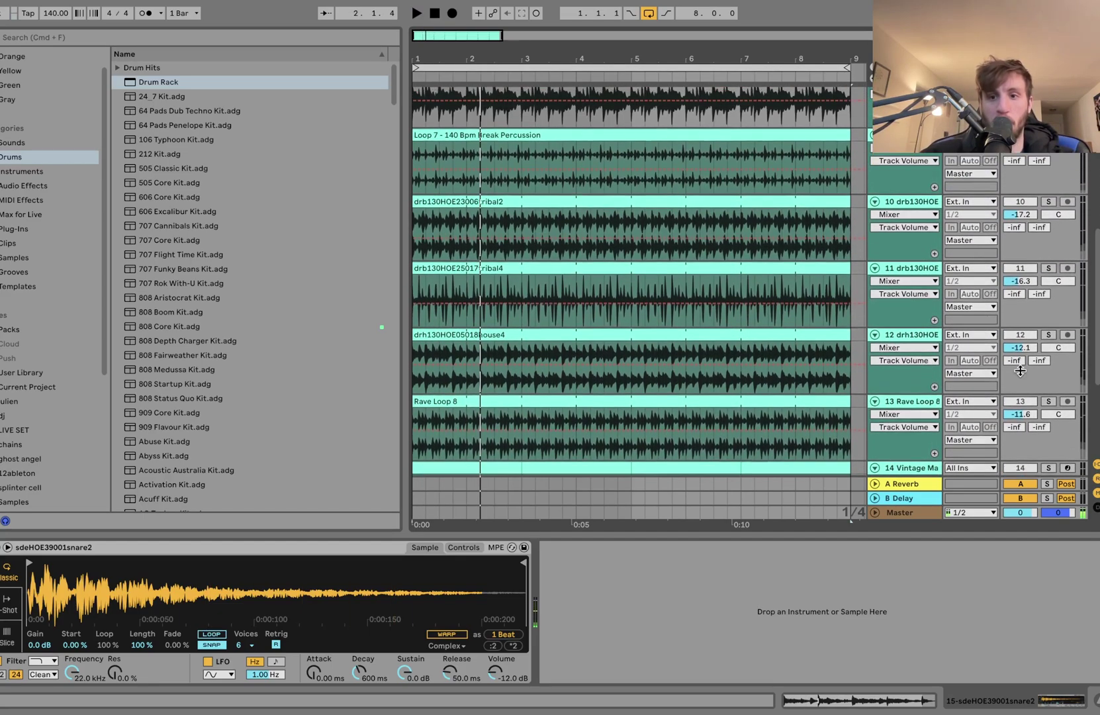
scroll(1052, 400, up, 4)
scroll(1051, 399, up, 2)
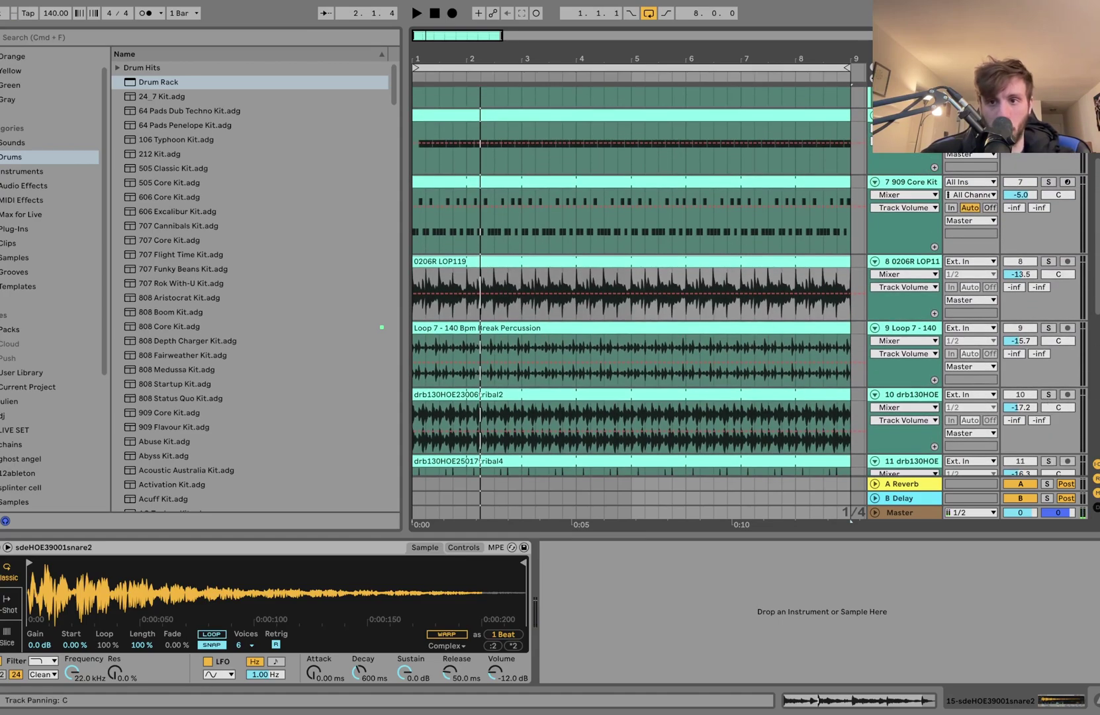
key(space)
scroll(1057, 420, down, 10)
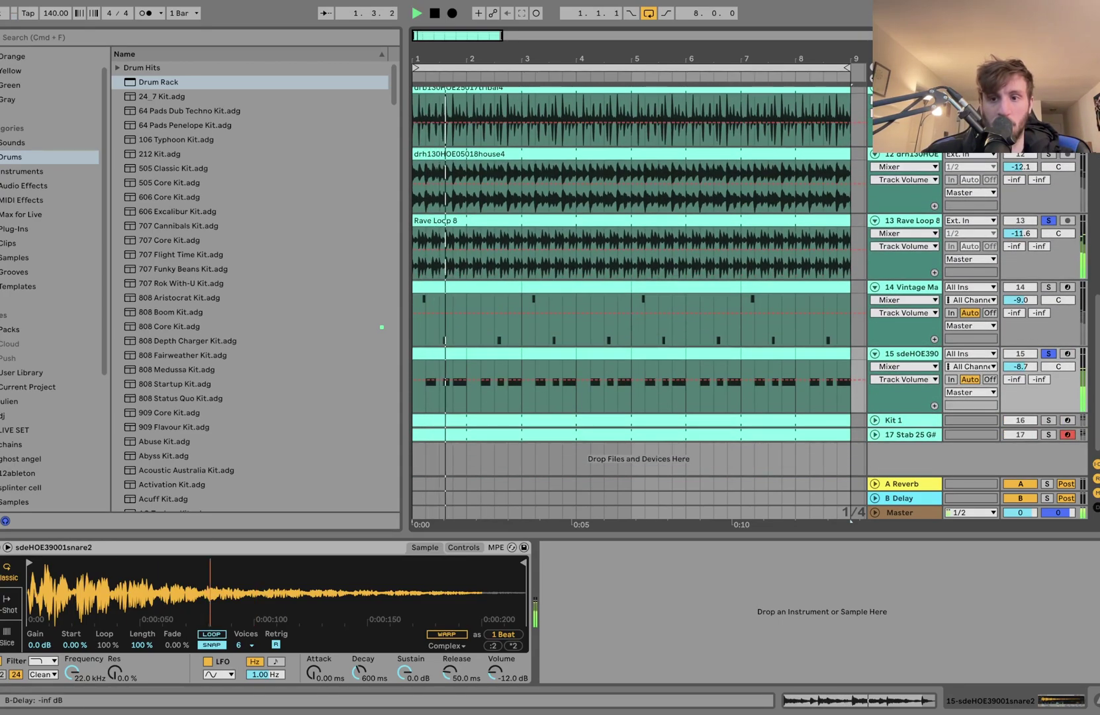
click(1048, 354)
click(1048, 355)
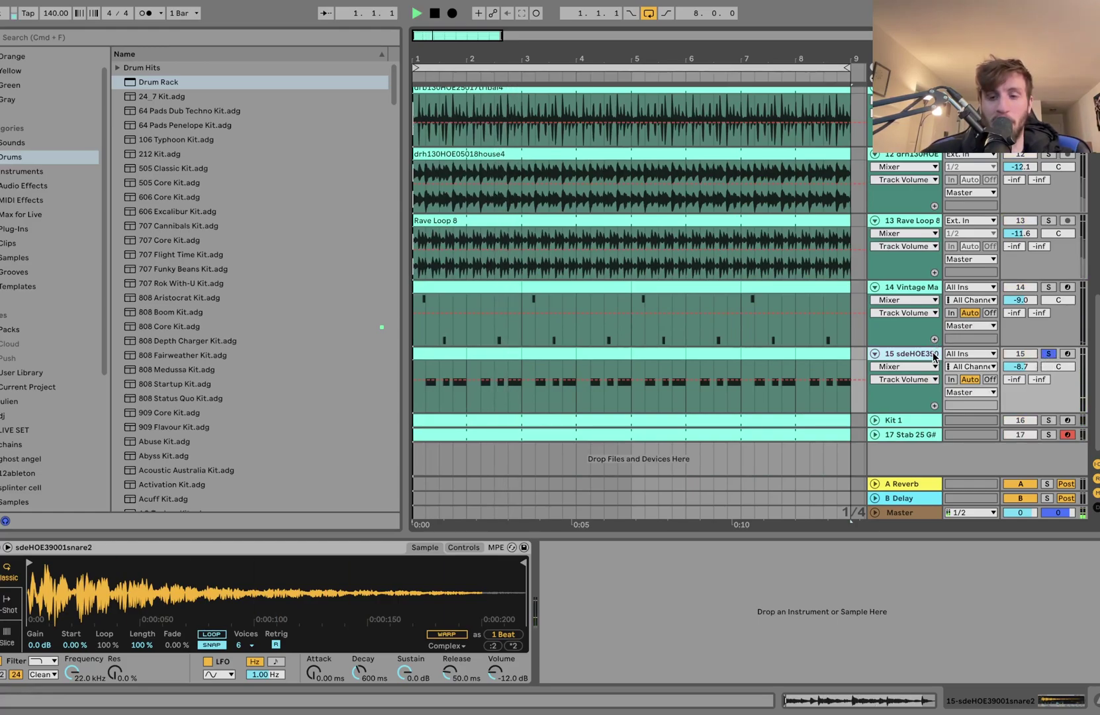
Unfold Kit 1 and 17 Stab 25 G# and play both tracks soloed together.
click(1048, 420)
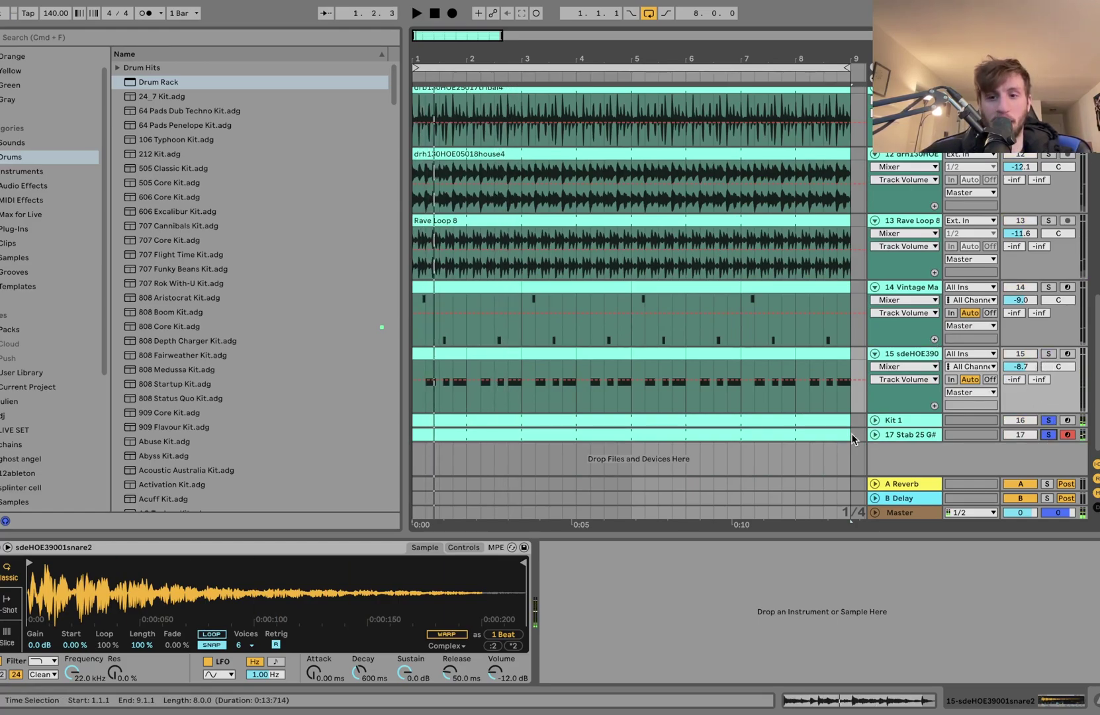
click(873, 434)
click(874, 419)
scroll(874, 421, down, 3)
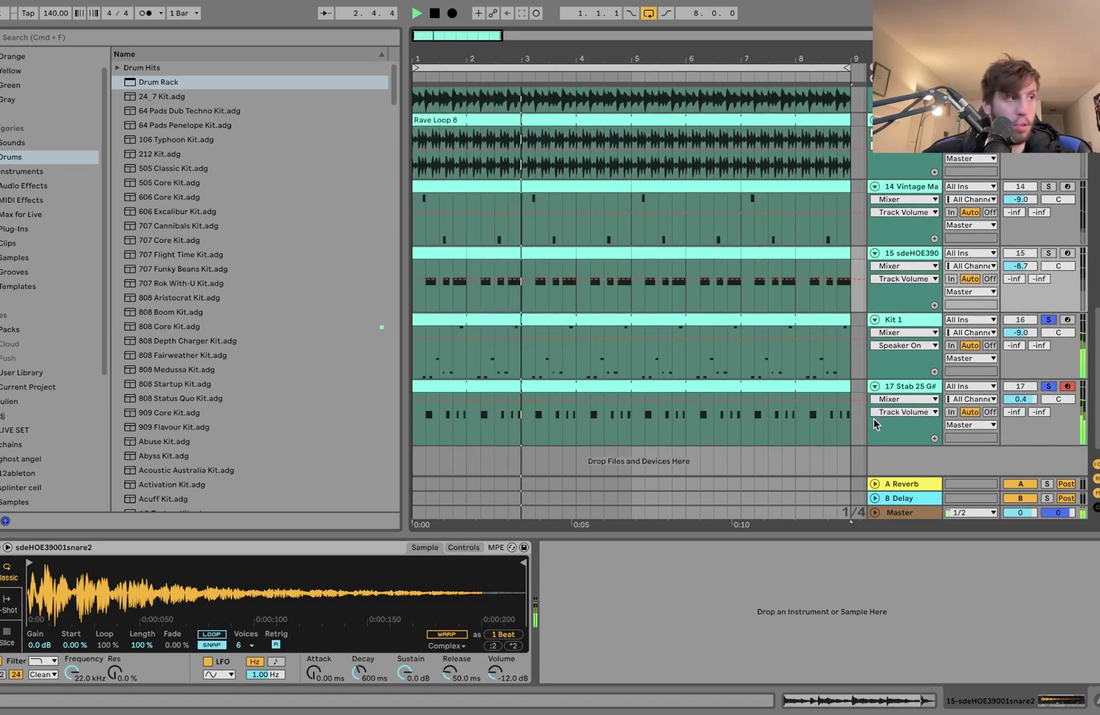
scroll(874, 418, down, 1)
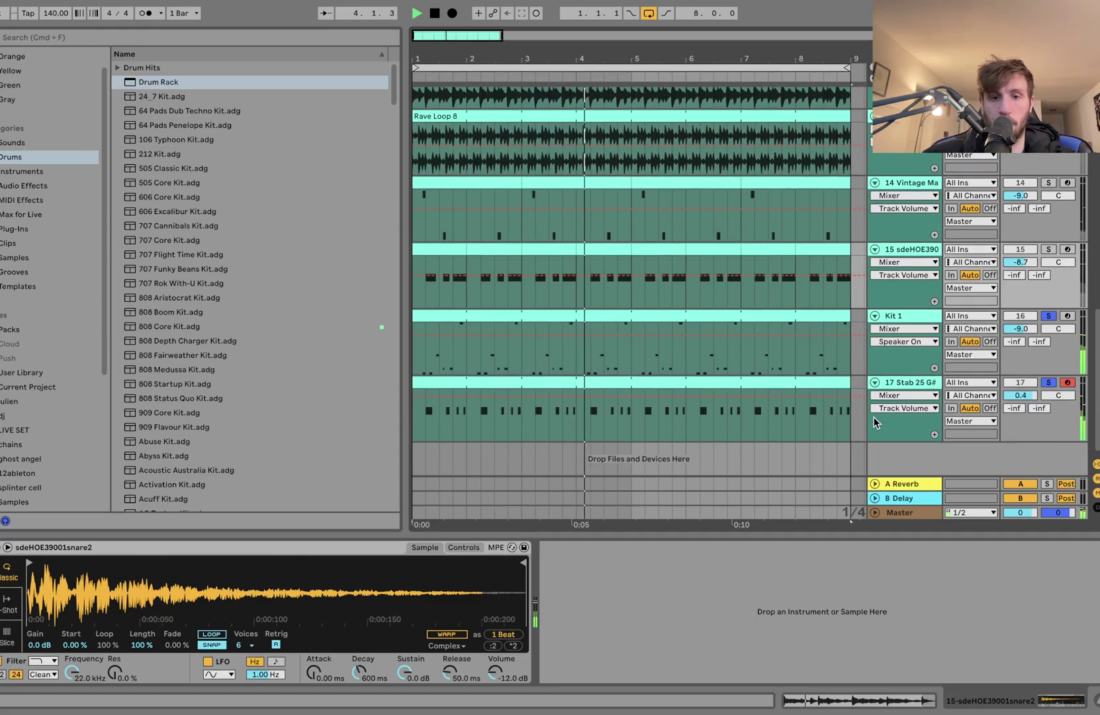
Play the Kit 1 track soloed with its sliced drum rack and Delay shown.
click(907, 317)
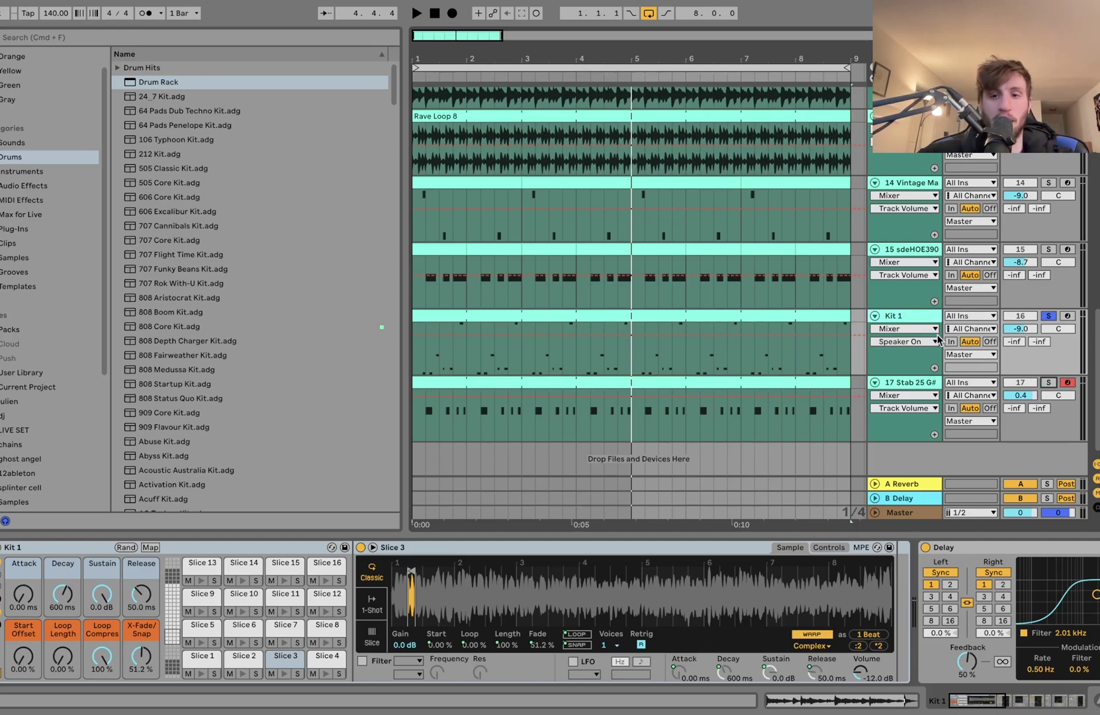
key(space)
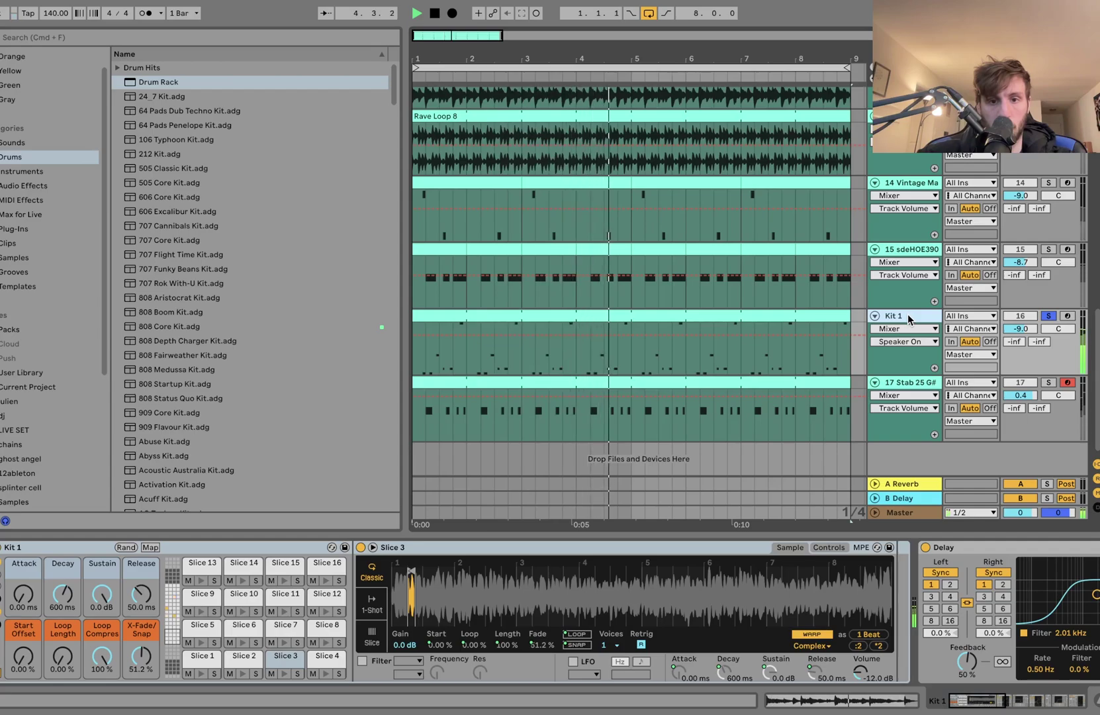
key(space)
Play the 17 Stab 25 G# track soloed.
click(1048, 382)
key(space)
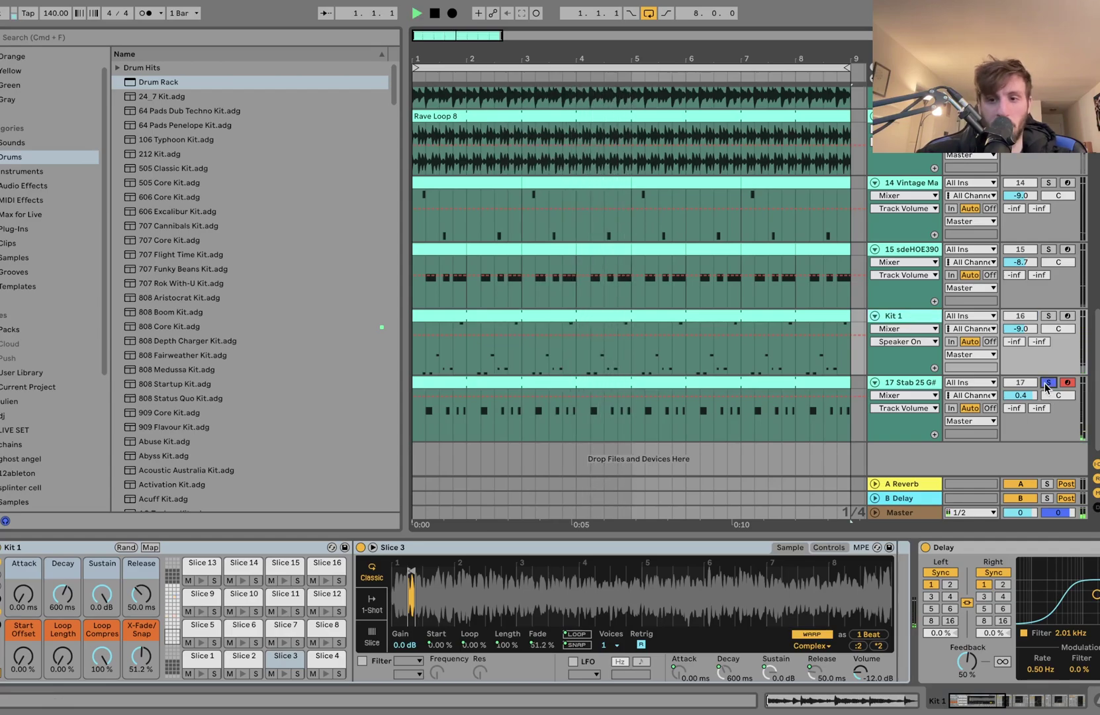
Show the devices of the 17 Stab 25 G# track and switch the solo to Kit 1.
click(919, 382)
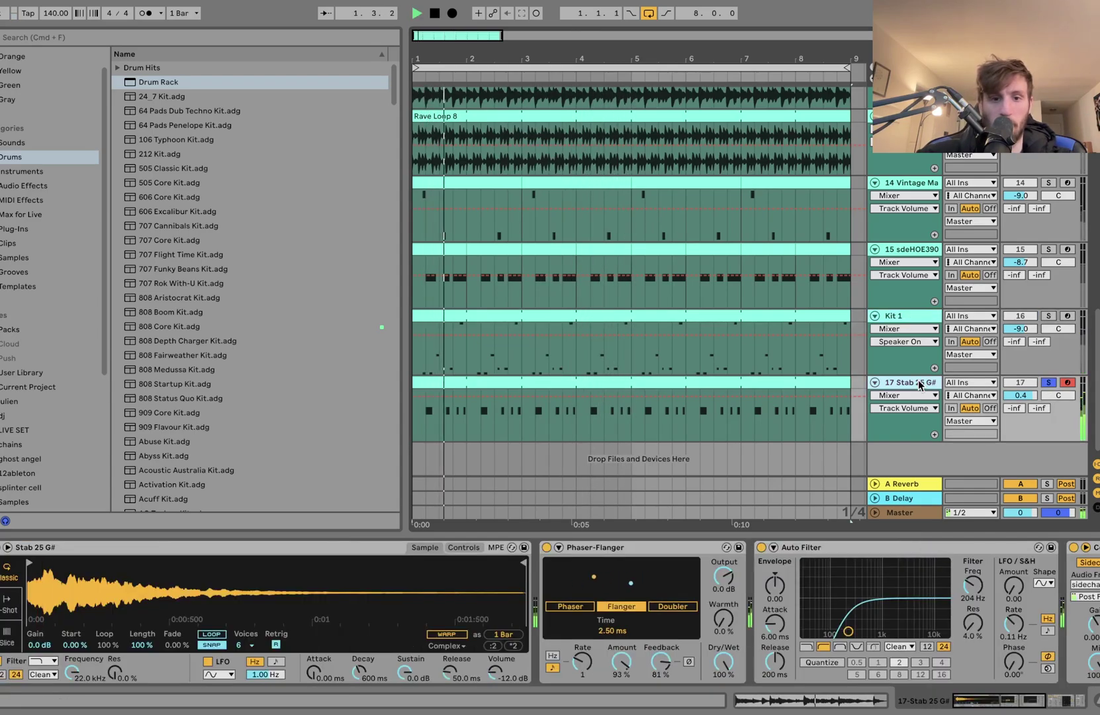
click(1049, 316)
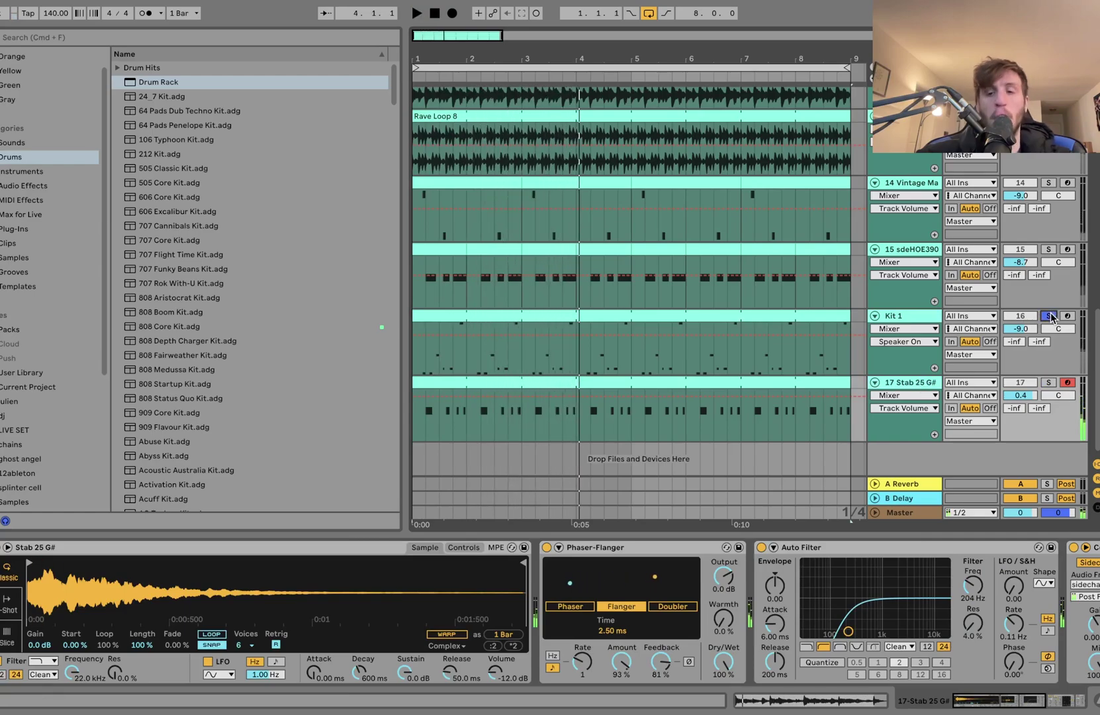
Locate the source sample of Kit 1's Slice 3 in the browser.
click(916, 321)
right_click(627, 613)
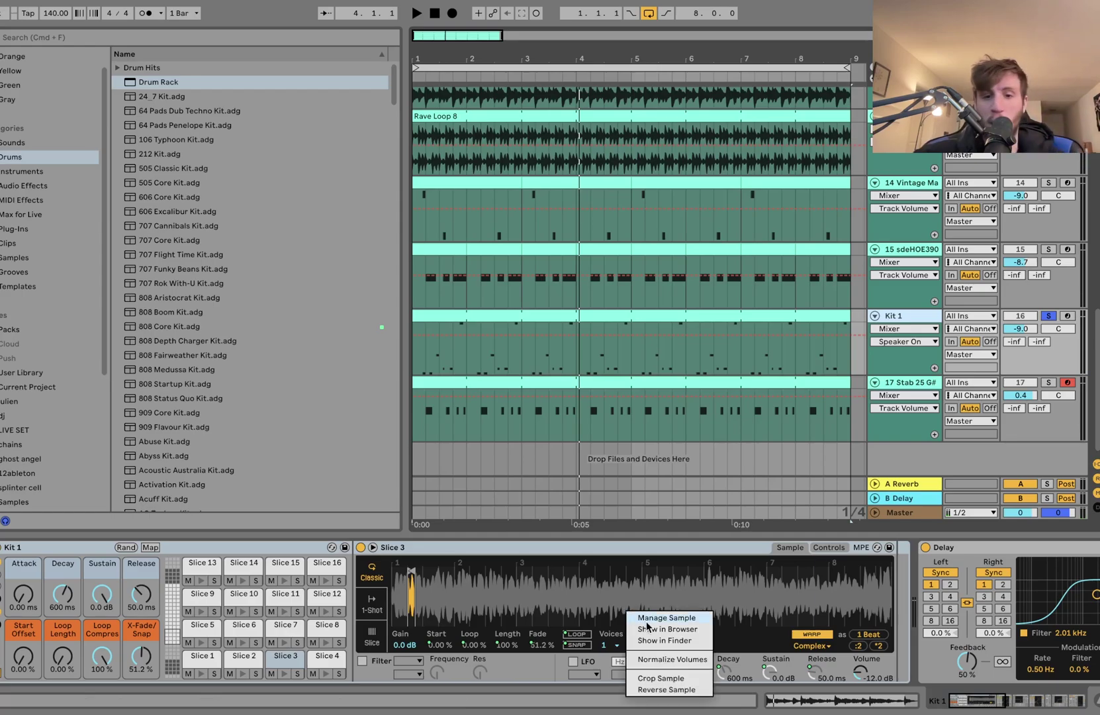
click(647, 628)
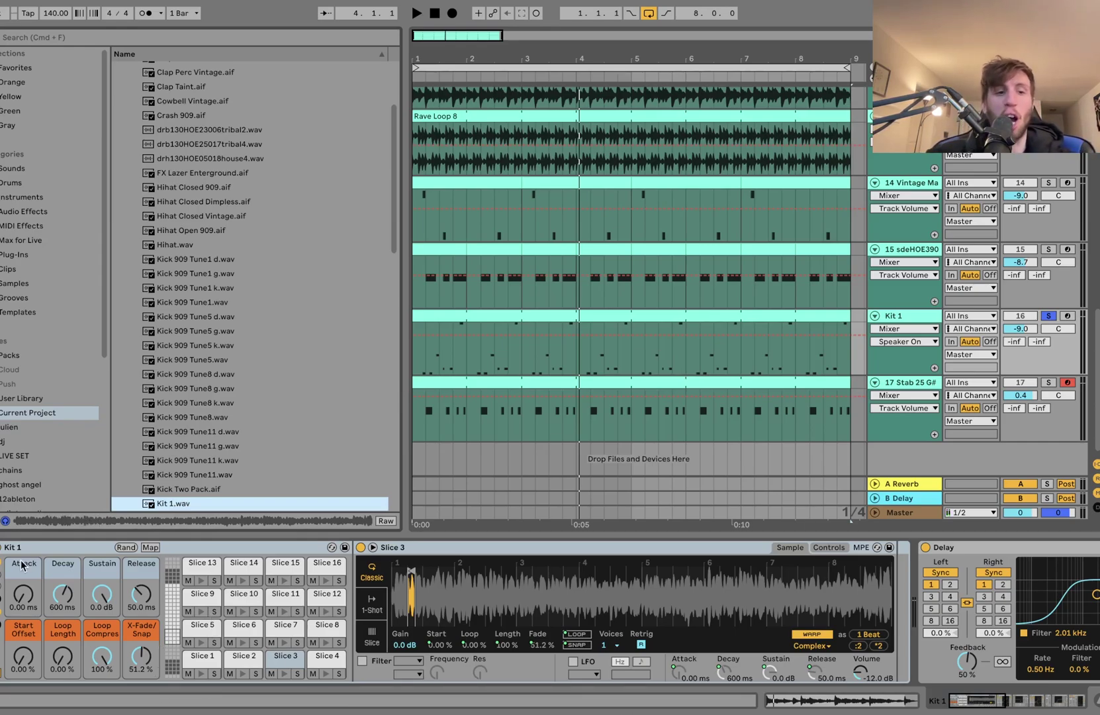
Examine the Slice to New MIDI Track options for Kit 1.wav without creating a track.
right_click(172, 503)
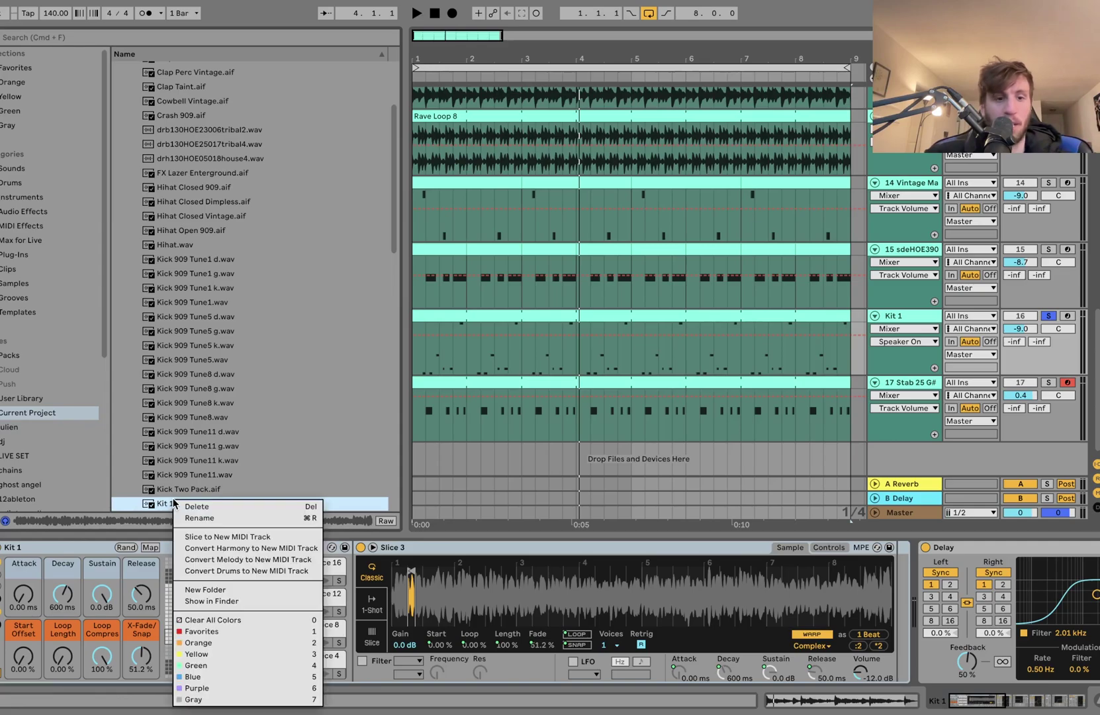
click(216, 538)
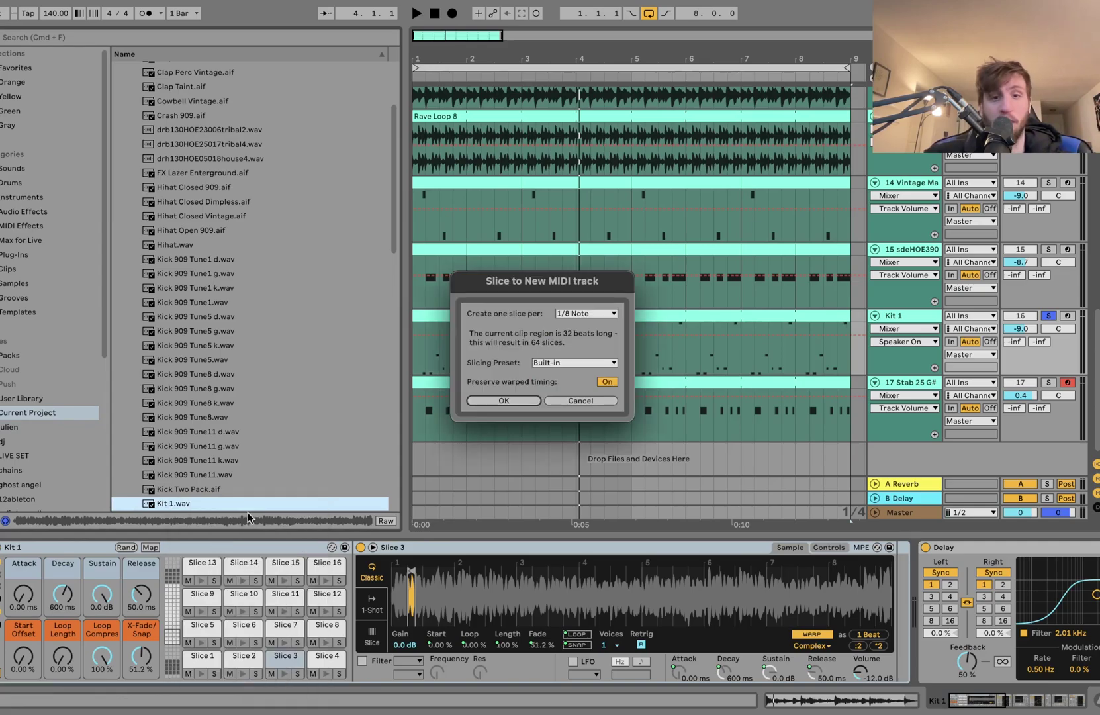
click(581, 400)
Audition single slice pads in the Kit 1 drum rack and play the track's MIDI clip.
scroll(414, 595, up, 5)
scroll(413, 594, down, 3)
click(282, 673)
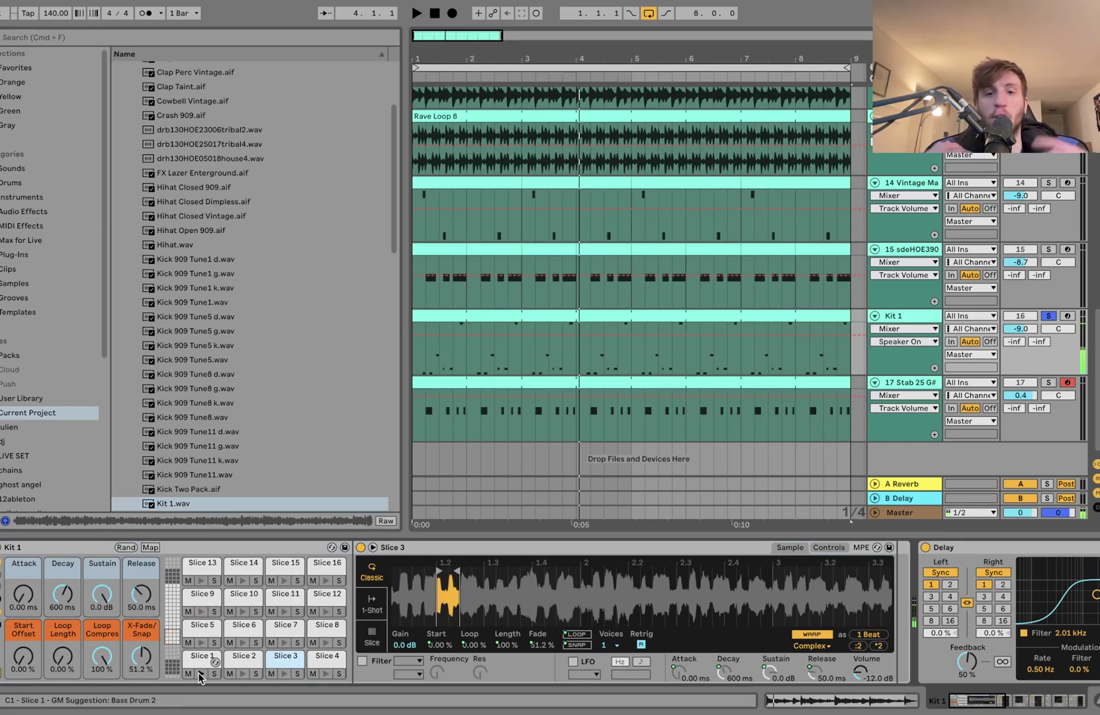
click(479, 315)
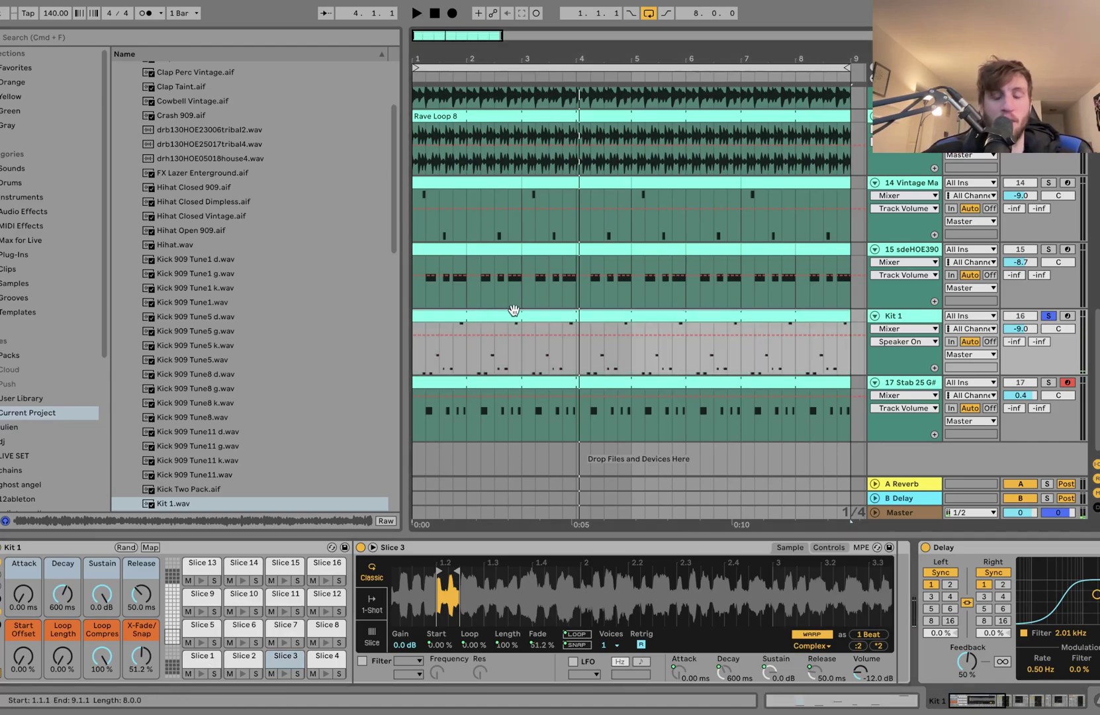
key(space)
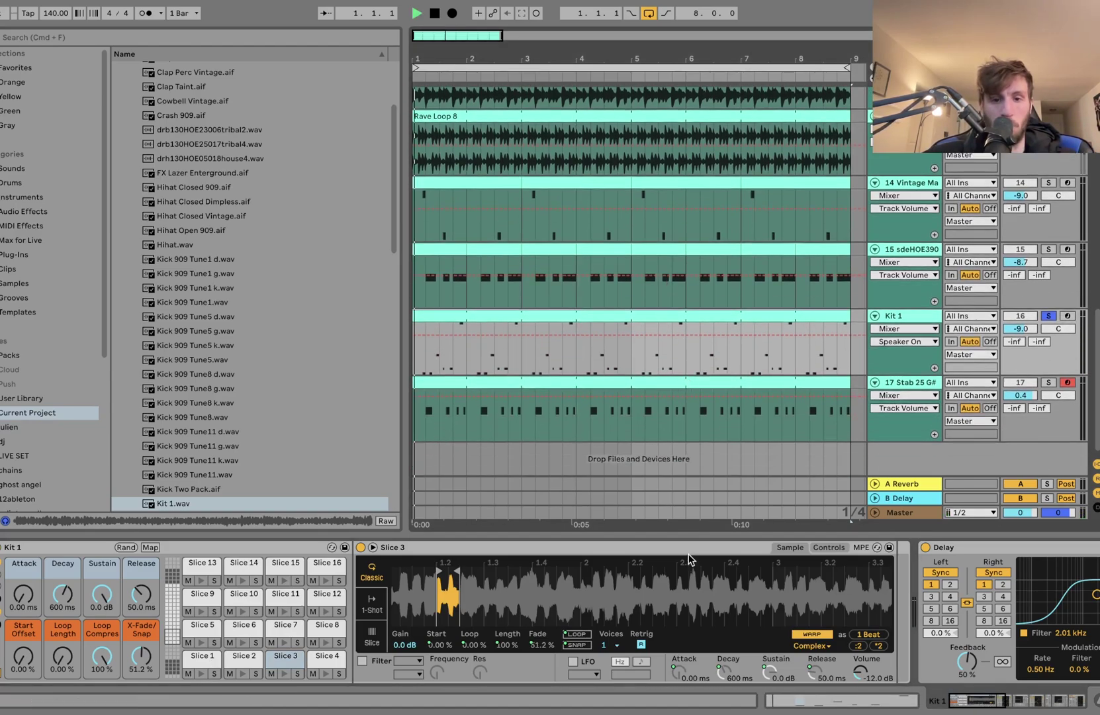
Bypass all of Kit 1's effects after the drum rack, from the first Delay through to the sidechain Compressor.
scroll(950, 607, right, 10)
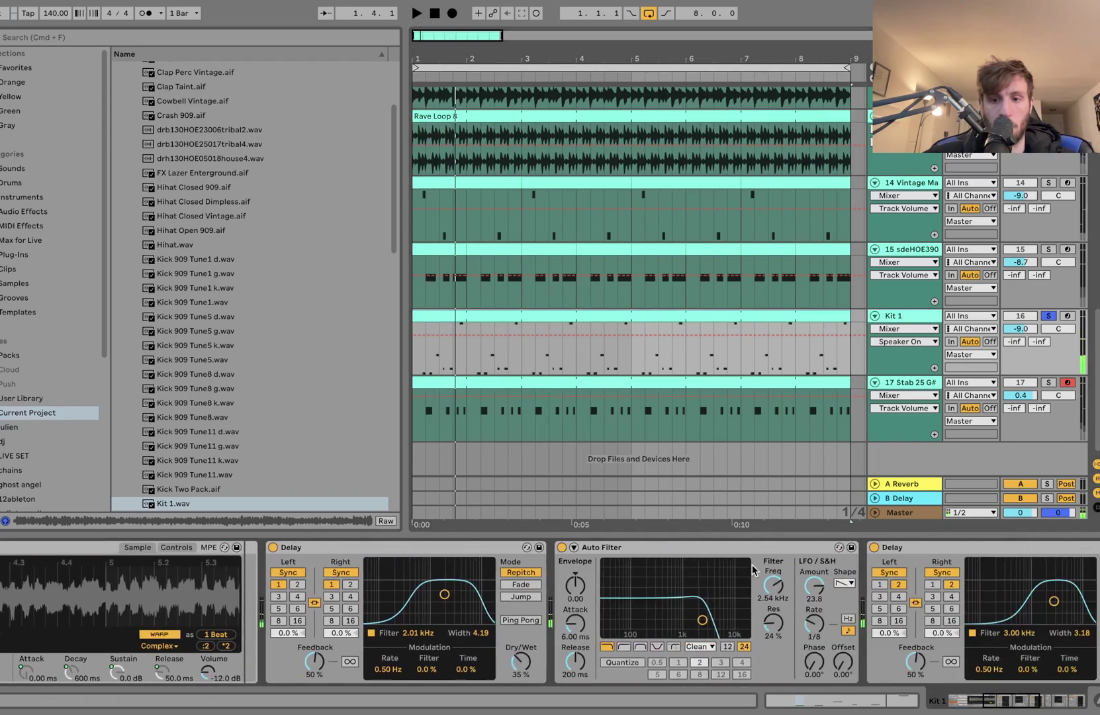
scroll(507, 546, right, 13)
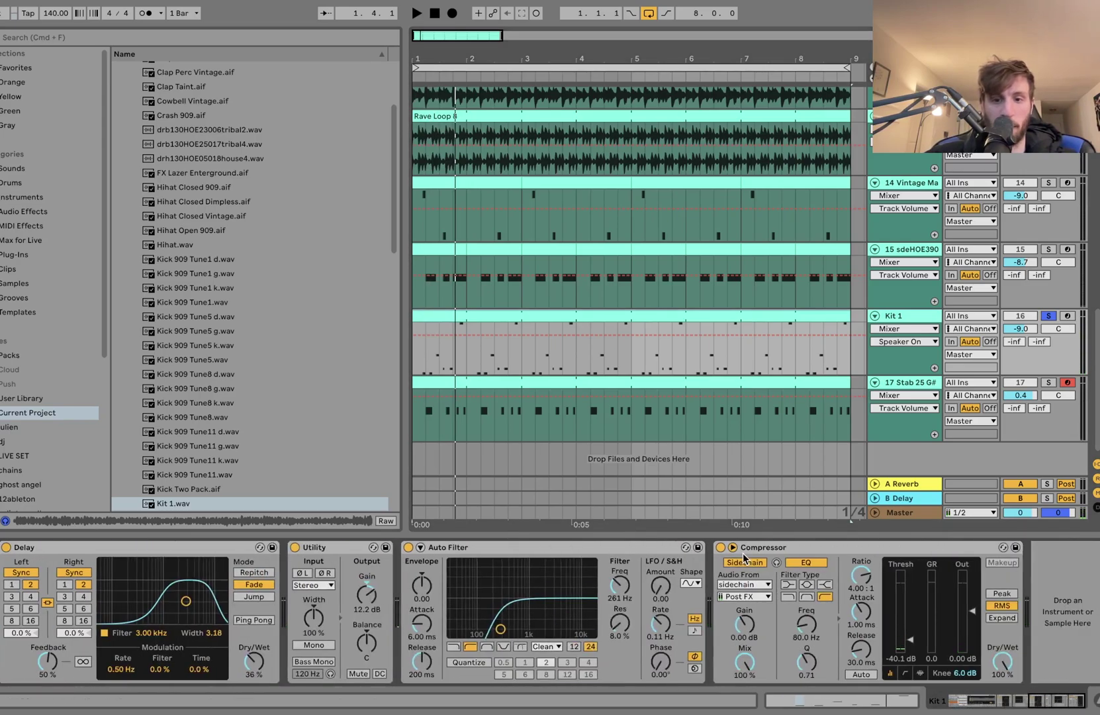
click(755, 549)
click(721, 547)
scroll(721, 595, left, 20)
Play Kit 1 dry without its effects, briefly trying its track volume at 0 dB.
key(space)
double_click(1021, 329)
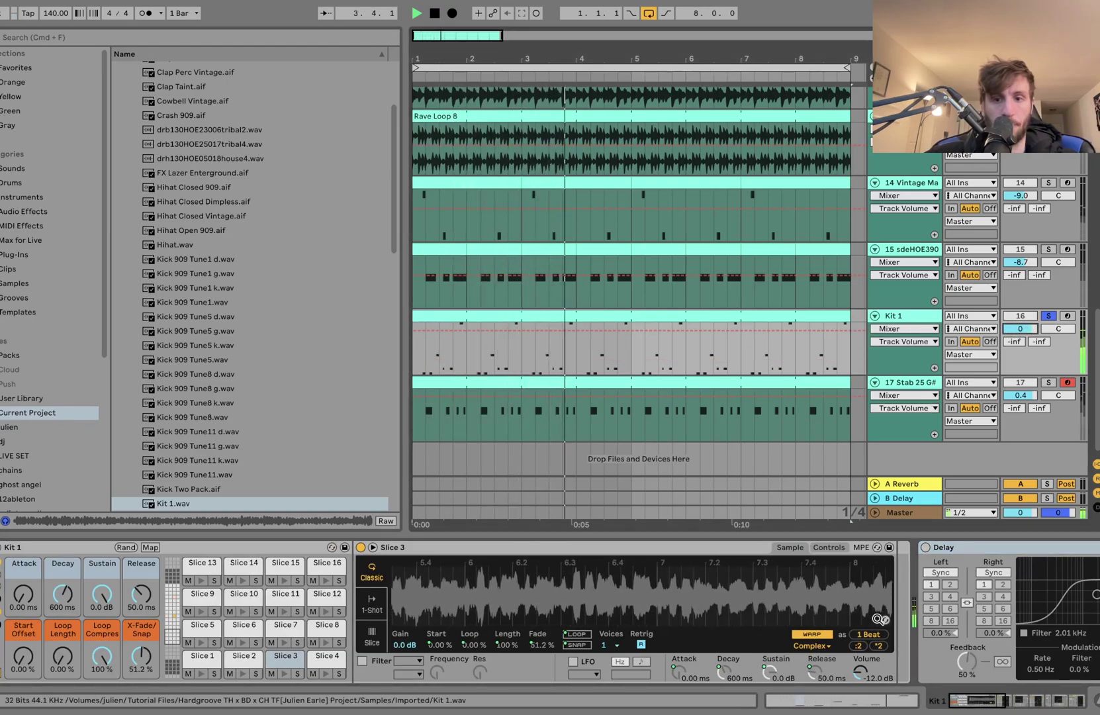
scroll(959, 619, right, 15)
scroll(959, 619, right, 5)
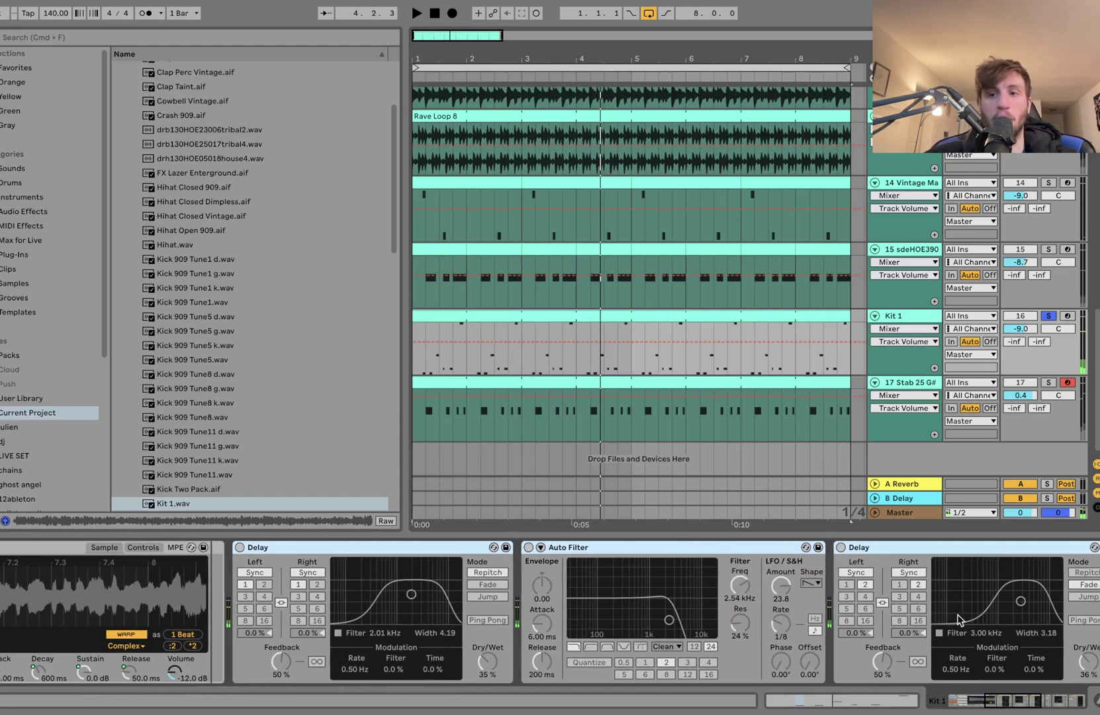
Switch Kit 1's first Delay and the Auto Filter after it back on while auditioning the track.
click(407, 554)
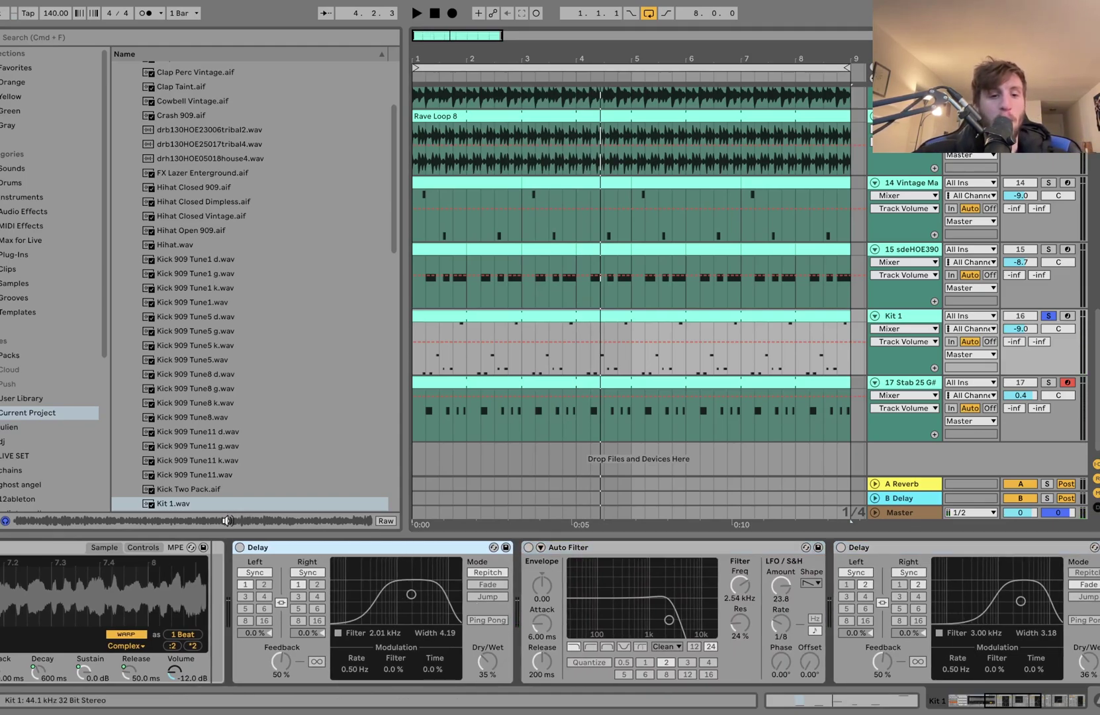
click(240, 547)
key(space)
click(529, 548)
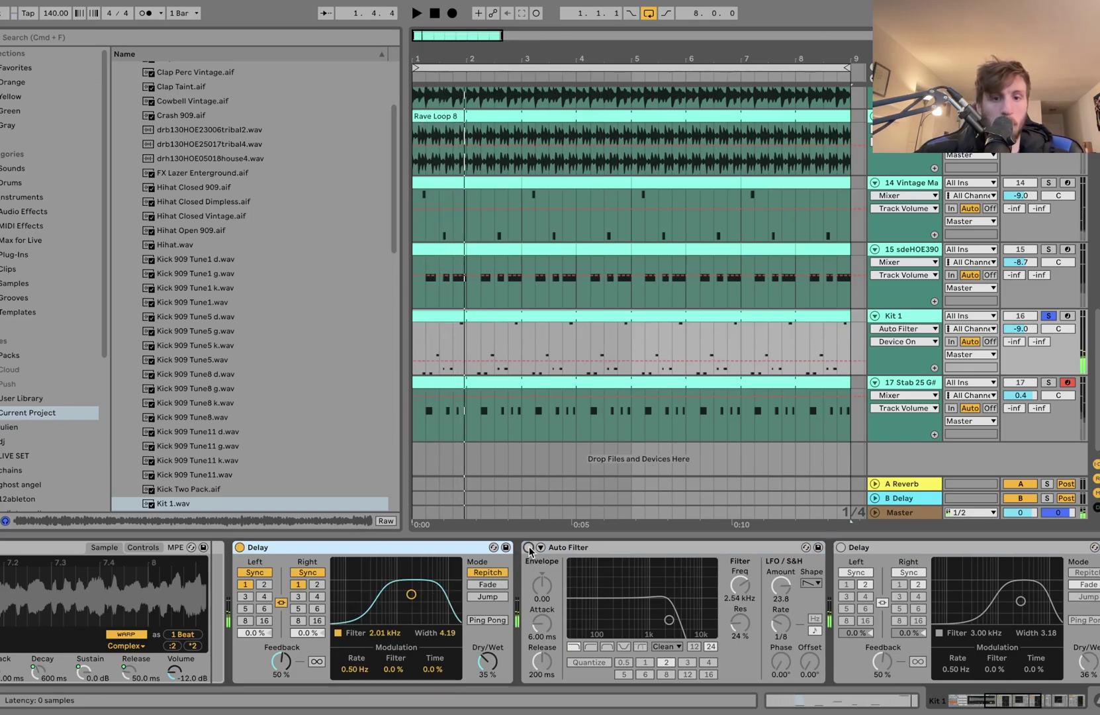
click(529, 547)
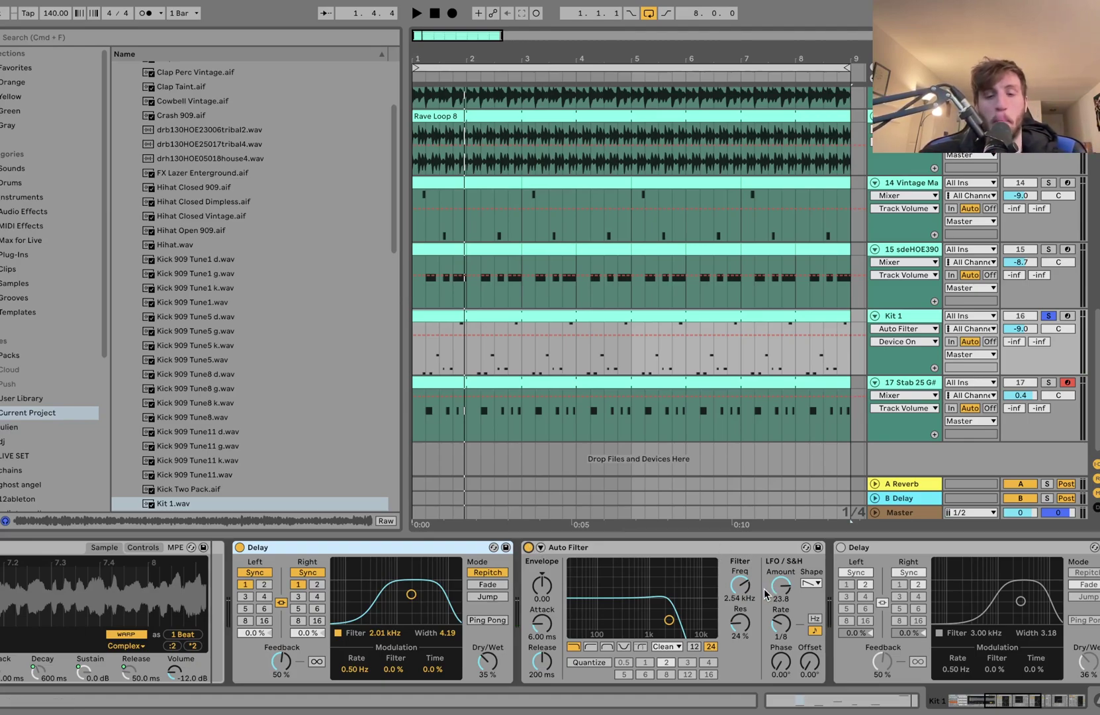
key(space)
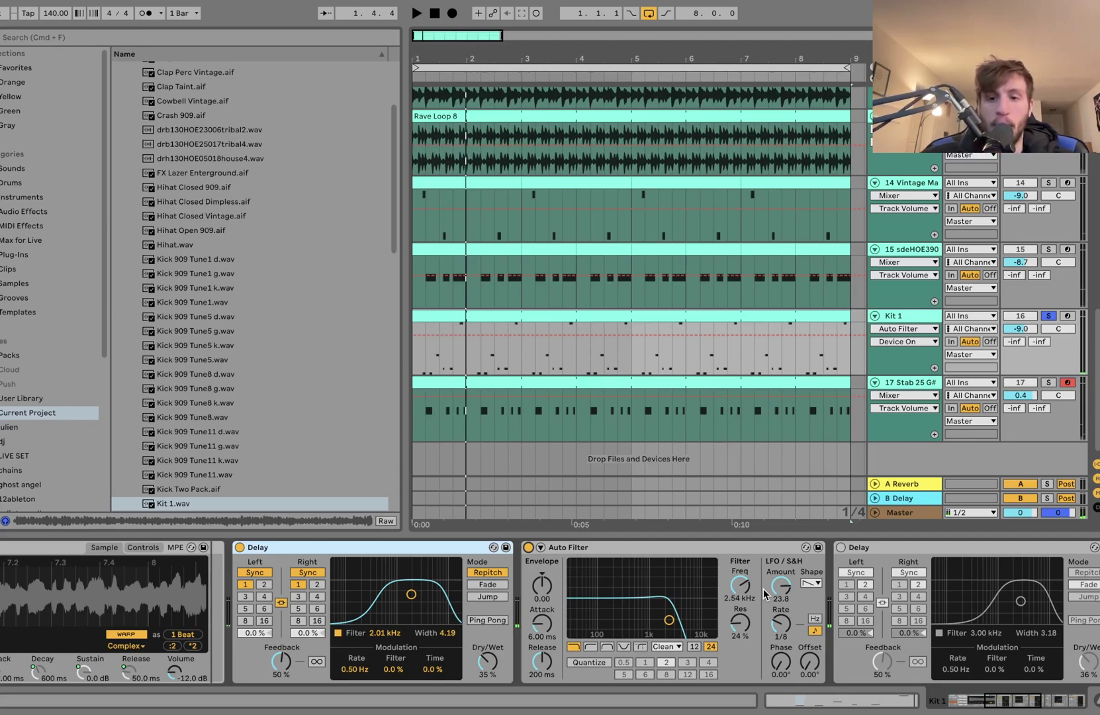
Switch Kit 1's second Delay and the Utility back on, auditioning the track in between.
scroll(826, 637, right, 10)
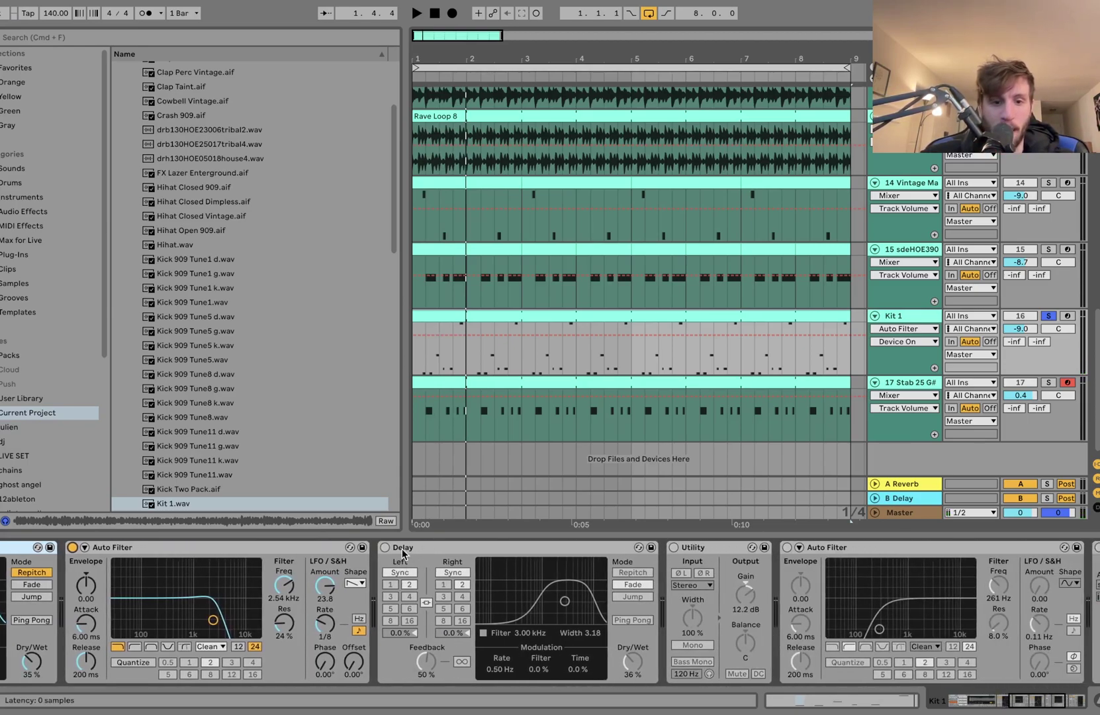
click(385, 546)
key(space)
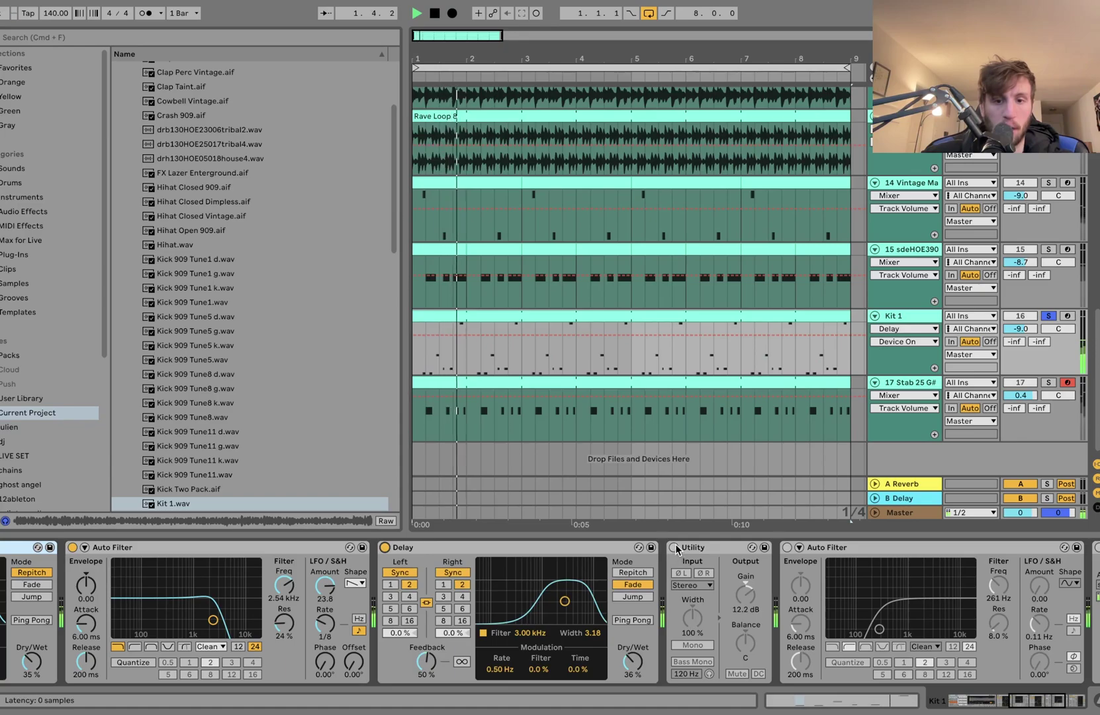
key(space)
click(674, 547)
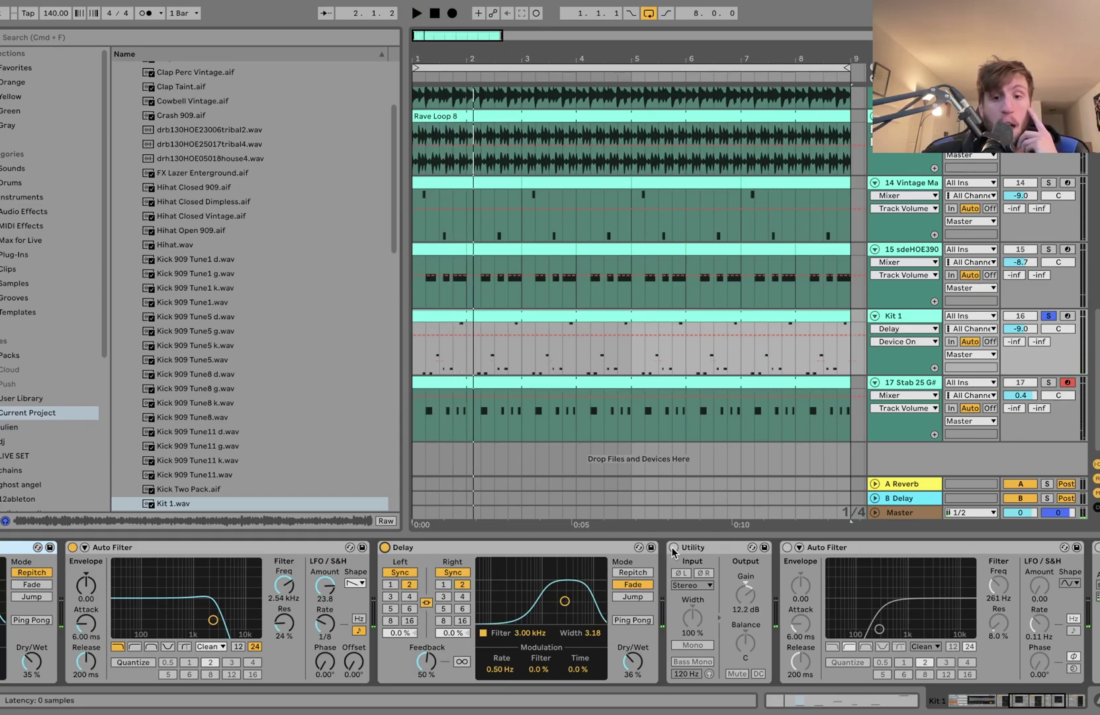
Play Kit 1 and switch its second Auto Filter and sidechain Compressor back on.
key(space)
click(786, 547)
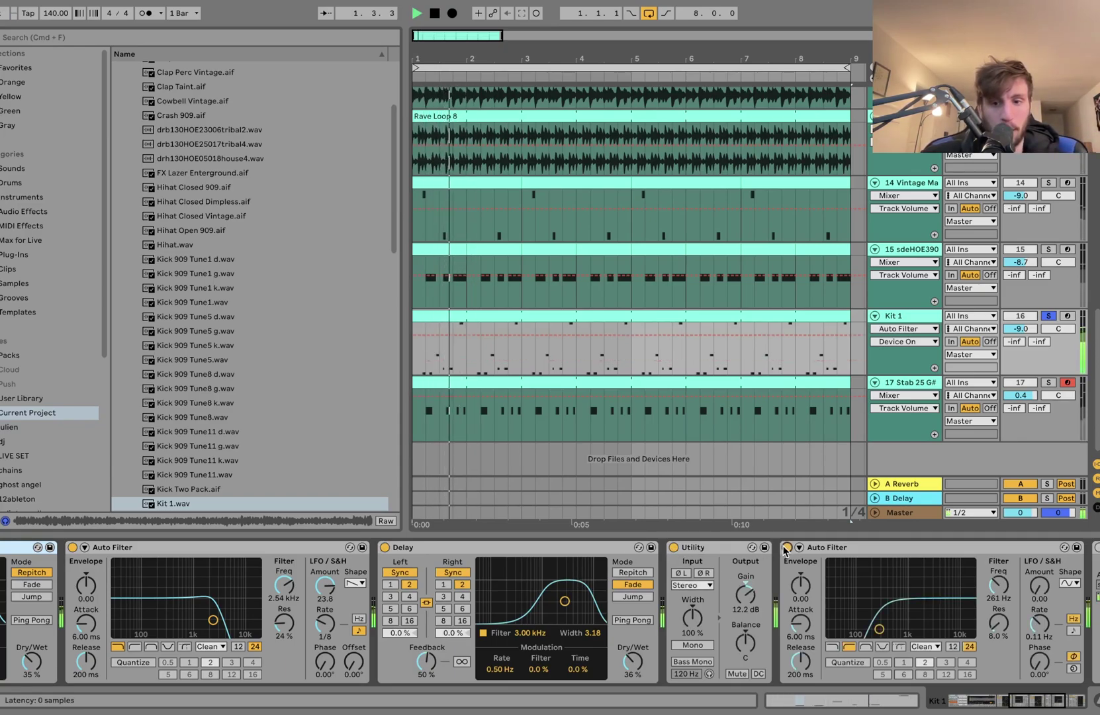
click(720, 547)
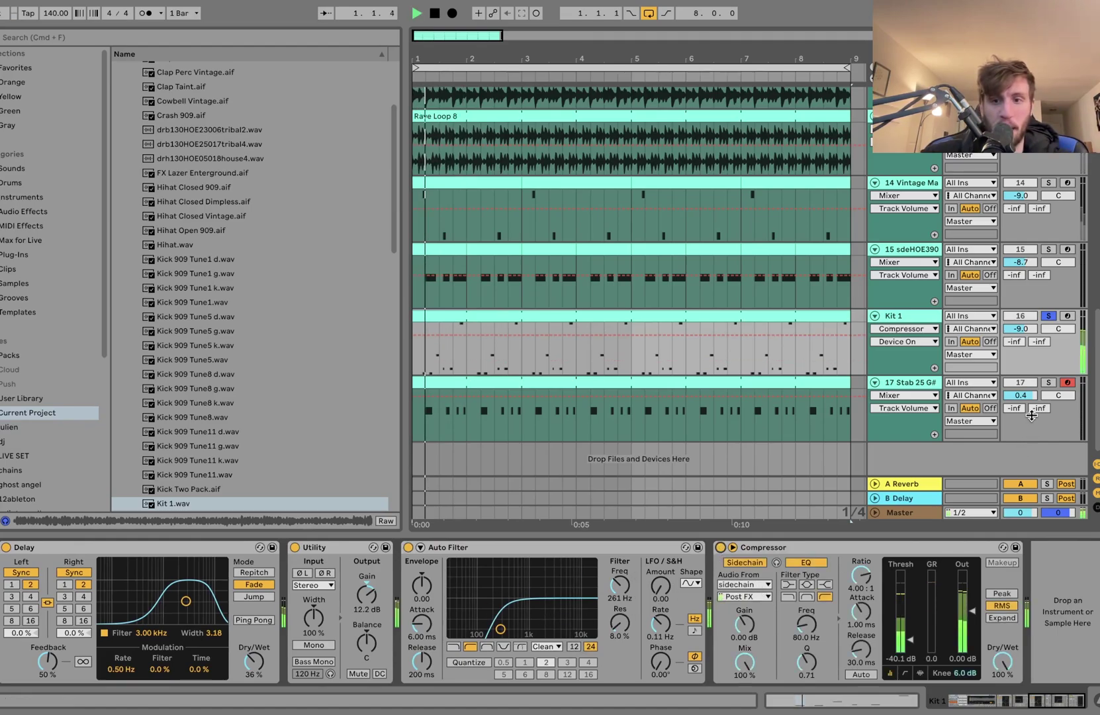
Solo 17 Stab 25 G#, show its sample and devices, and look through the browser's sample pack folders.
click(1048, 381)
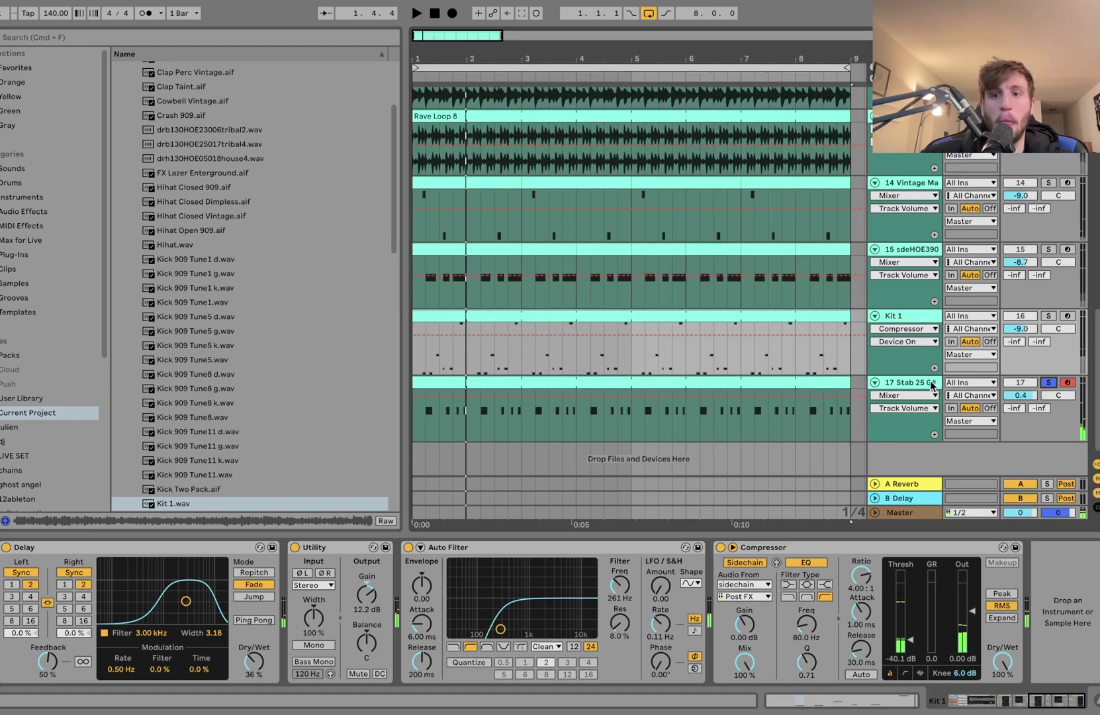
click(910, 385)
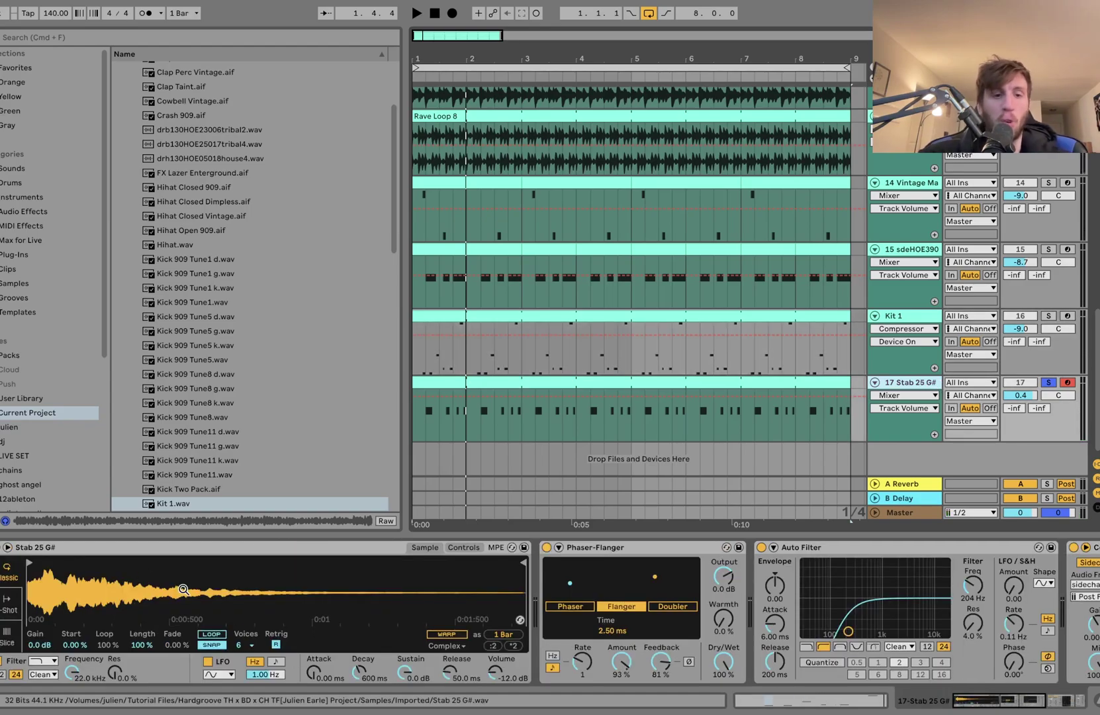
scroll(37, 488, down, 3)
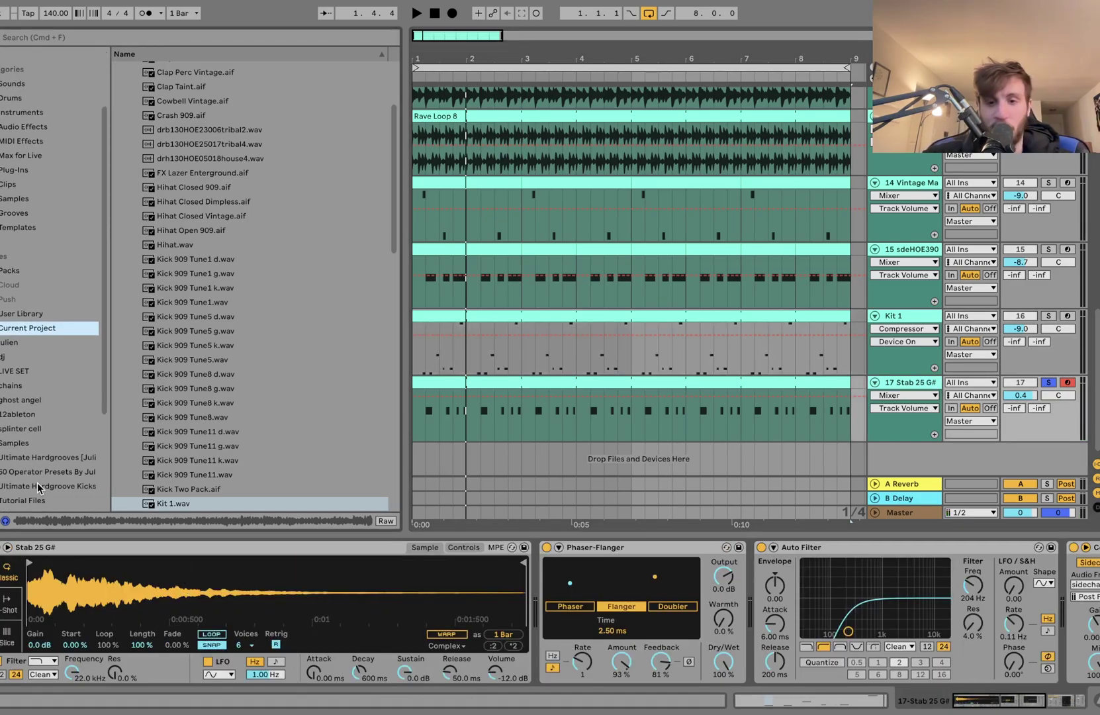
scroll(101, 622, right, 2)
scroll(101, 622, left, 2)
Play the soloed stab and review its Phaser-Flanger, Auto Filter, sidechain Compressor and Utility.
key(space)
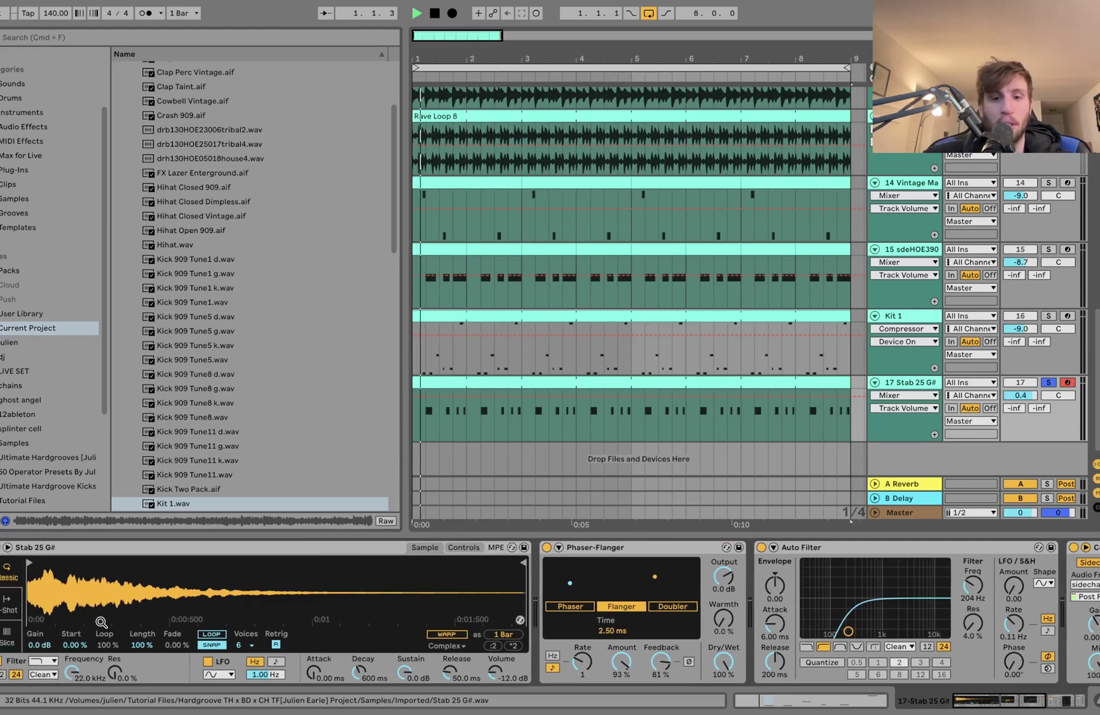
scroll(101, 622, right, 2)
scroll(101, 621, right, 2)
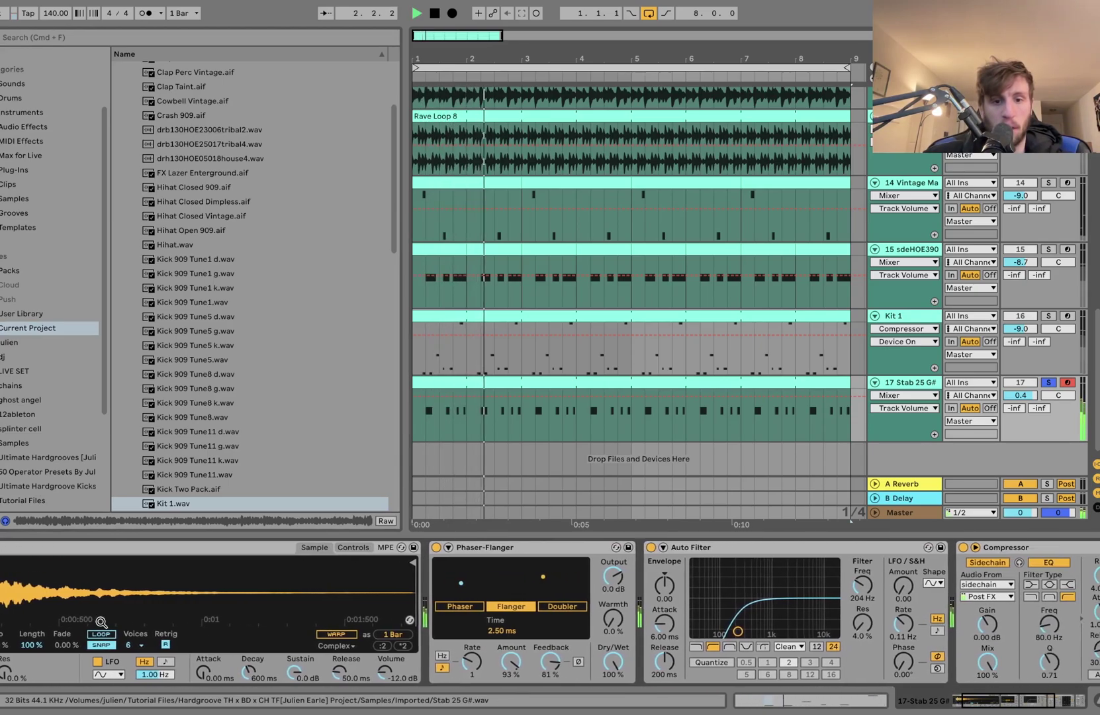
key(space)
scroll(102, 622, right, 5)
scroll(102, 622, right, 5)
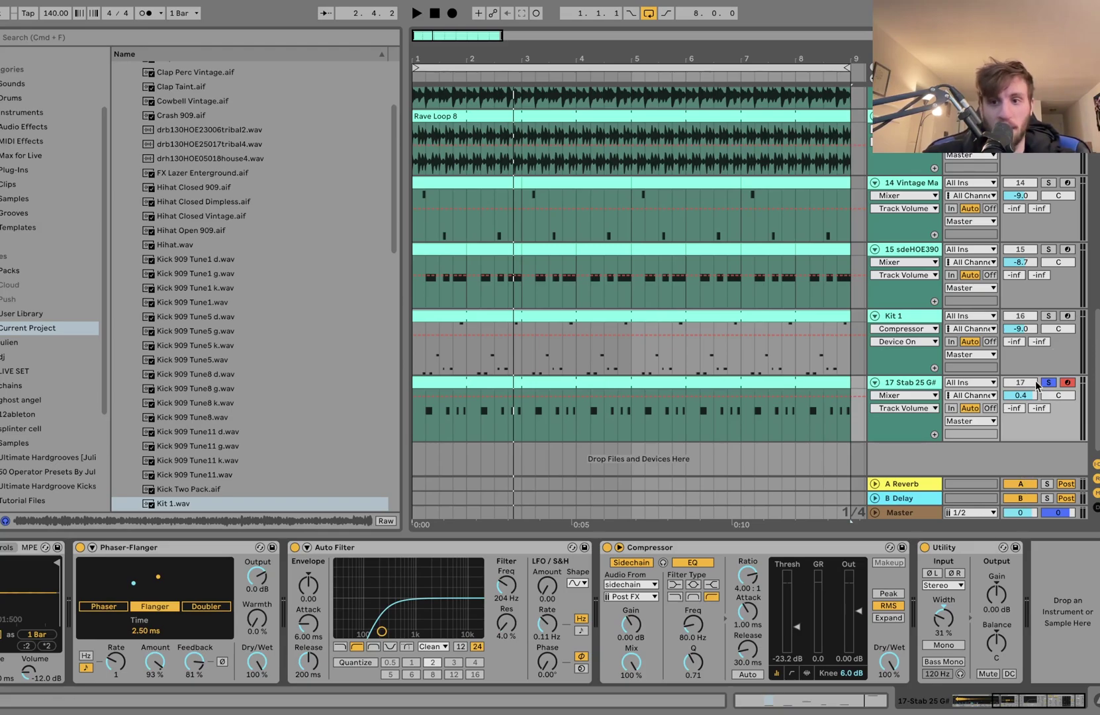
Compare the stab with its Utility off and on during playback.
key(space)
click(924, 547)
click(925, 547)
key(space)
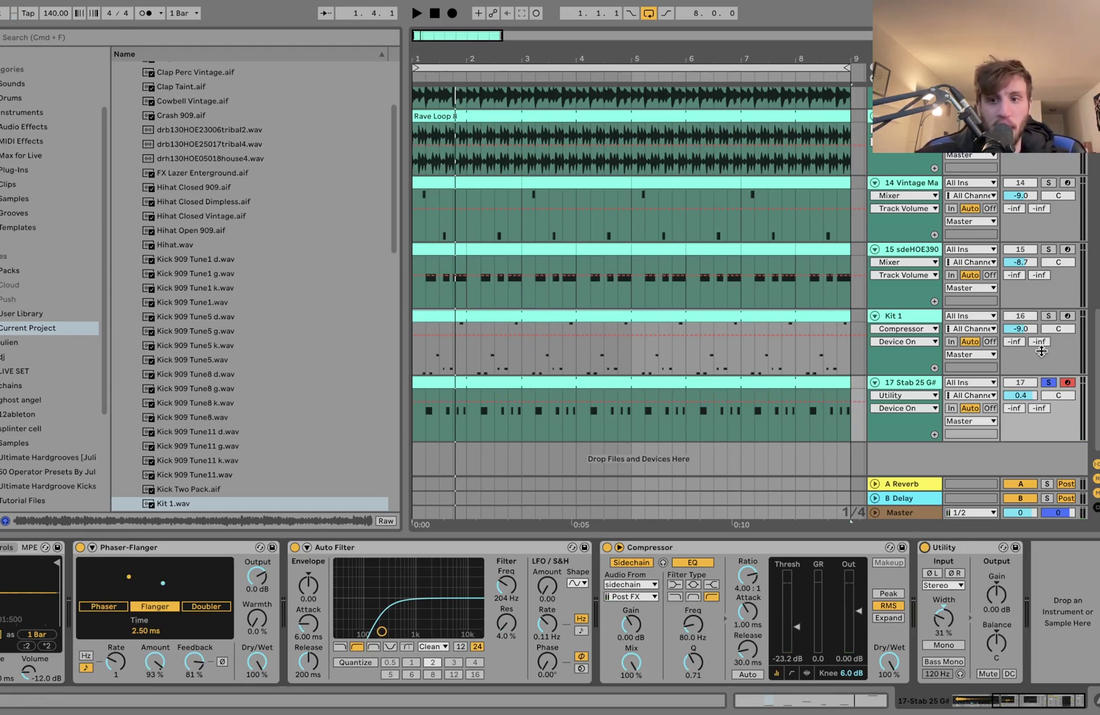
Play Kit 1 soloed on its own, and together with 17 Stab 25 G#.
click(1046, 316)
key(space)
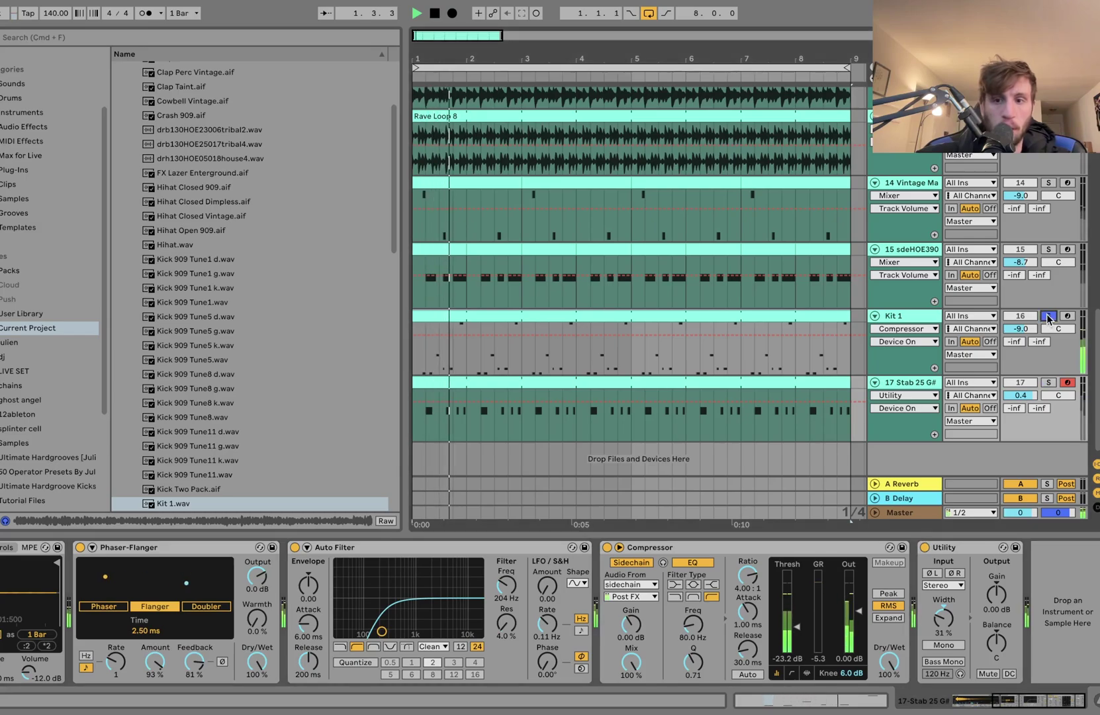
key(space)
click(1049, 383)
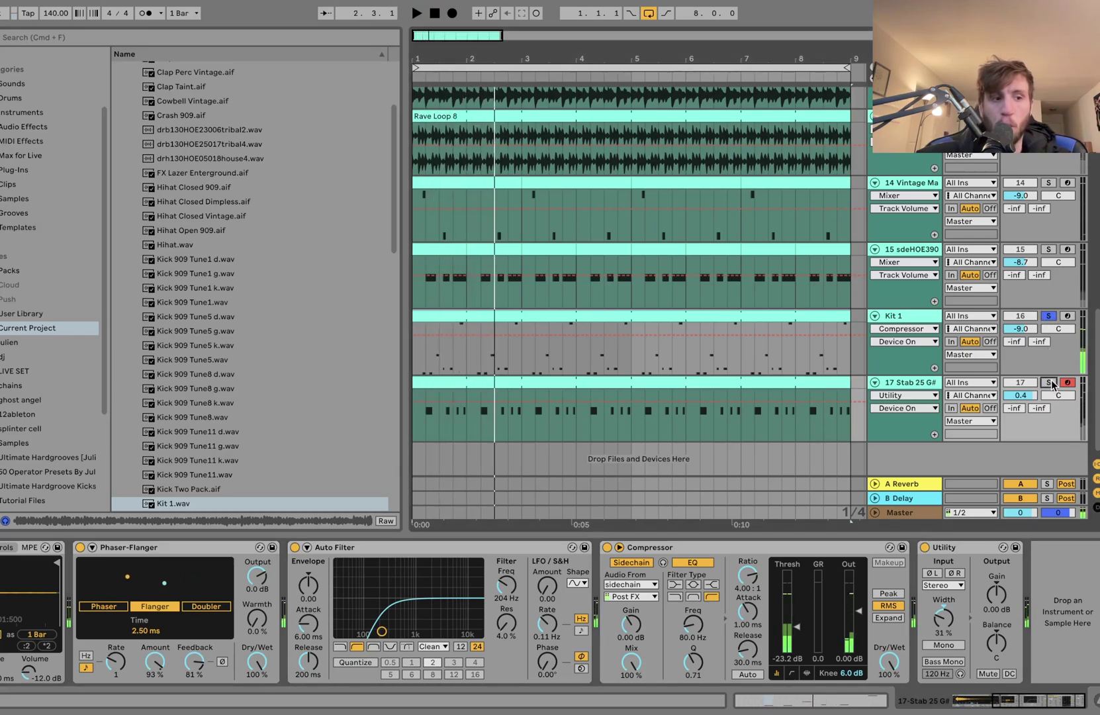
key(space)
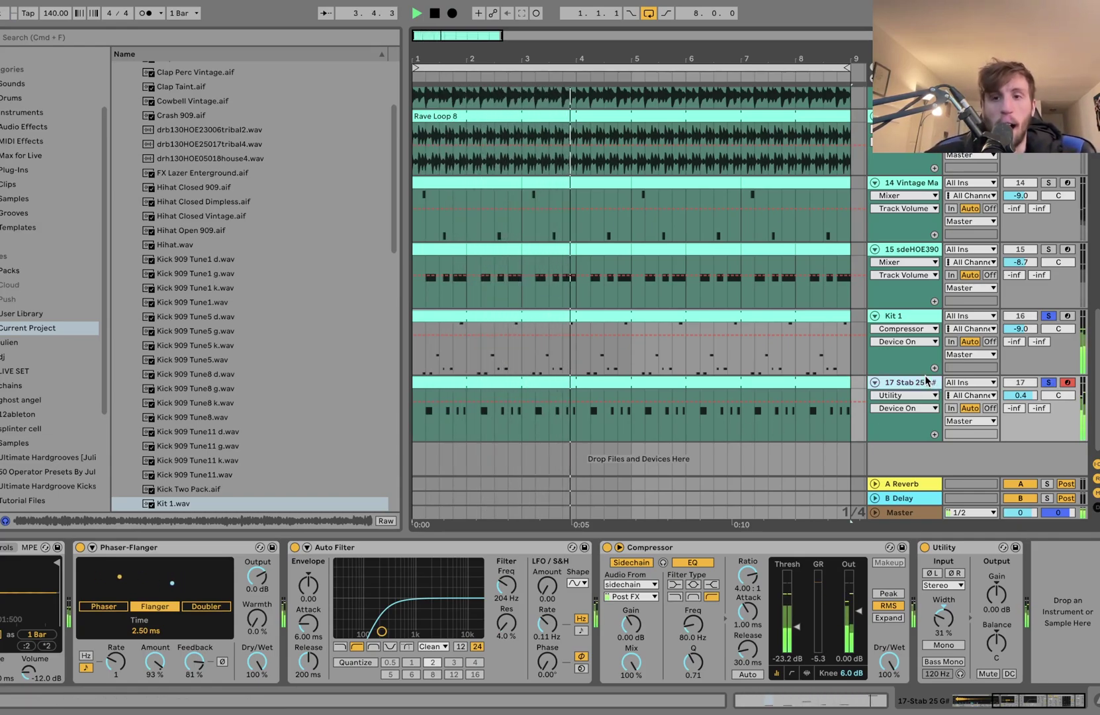
key(space)
Clear the solos so all tracks are active, and play the full loop.
scroll(926, 381, up, 10)
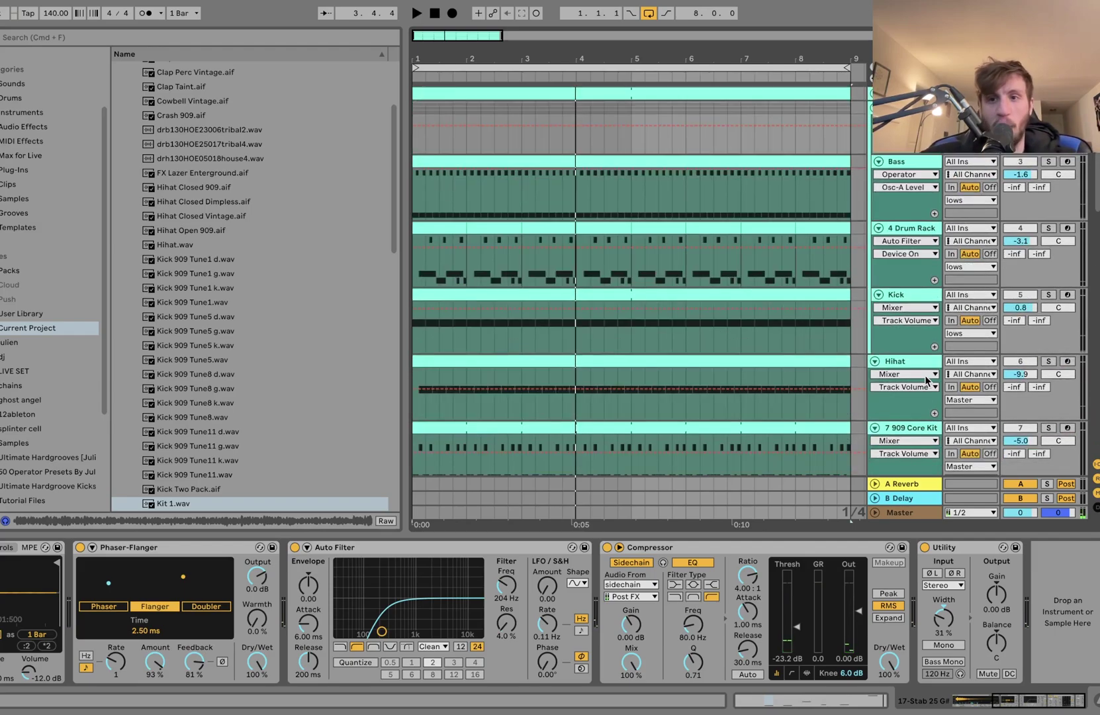
key(0)
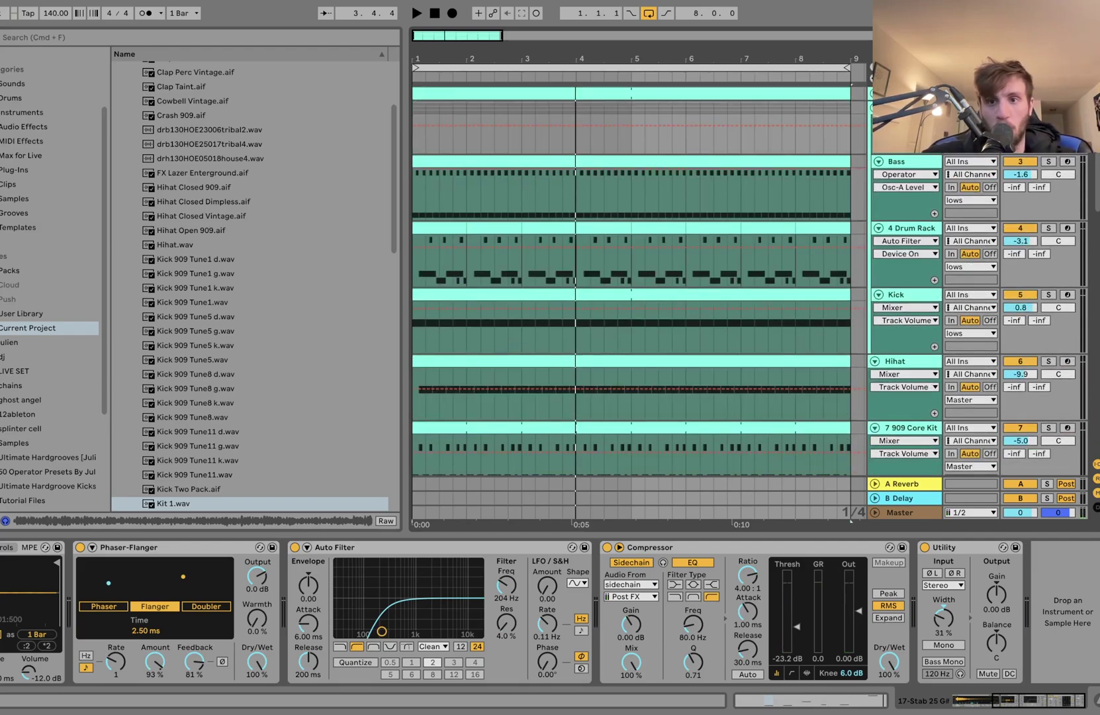
key(space)
Fold all the tracks in the arrangement and place the insert marker at 1.1.1.
scroll(747, 294, down, 10)
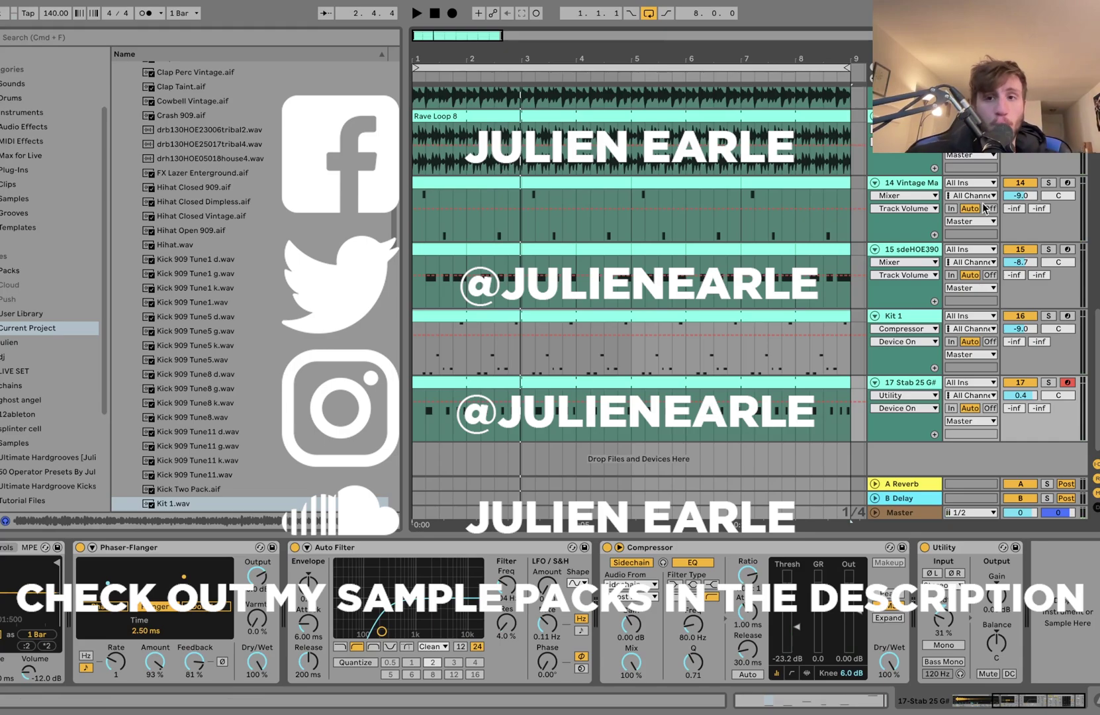
scroll(902, 209, up, 10)
click(902, 209)
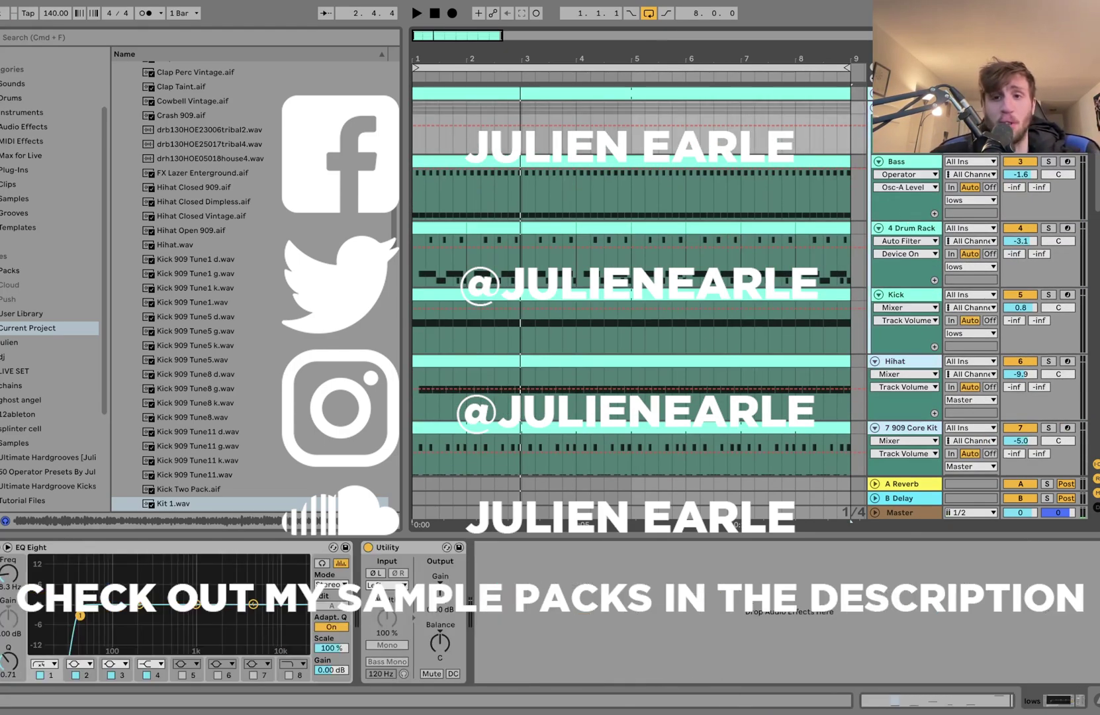
scroll(901, 210, down, 10)
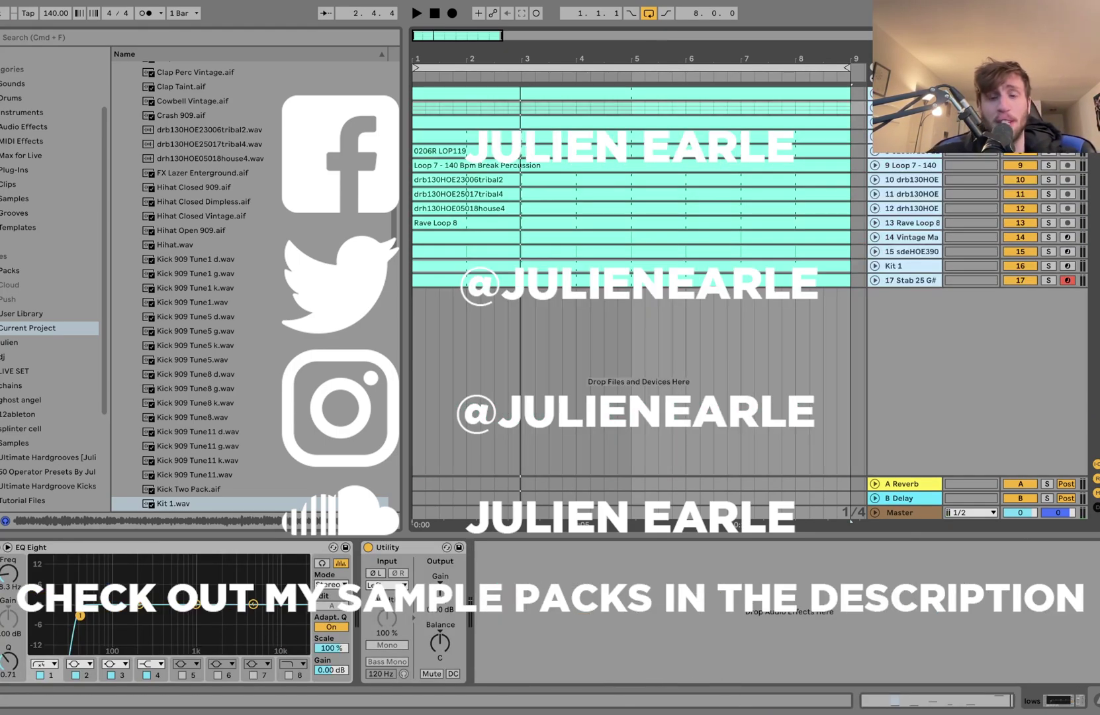
click(414, 118)
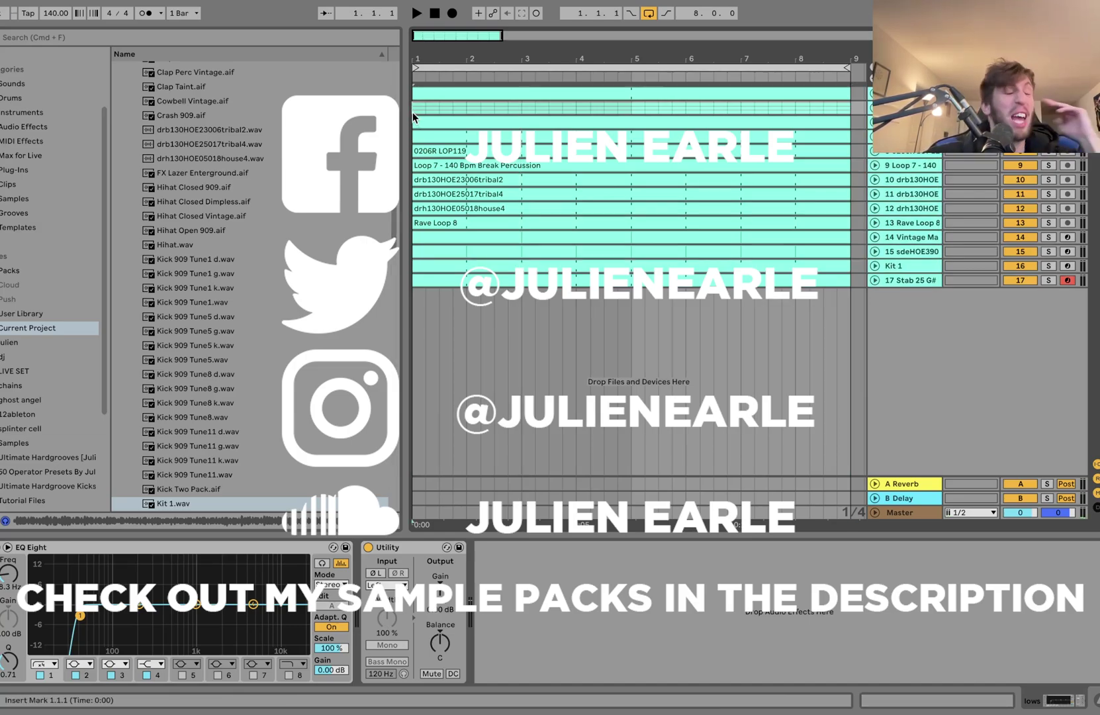